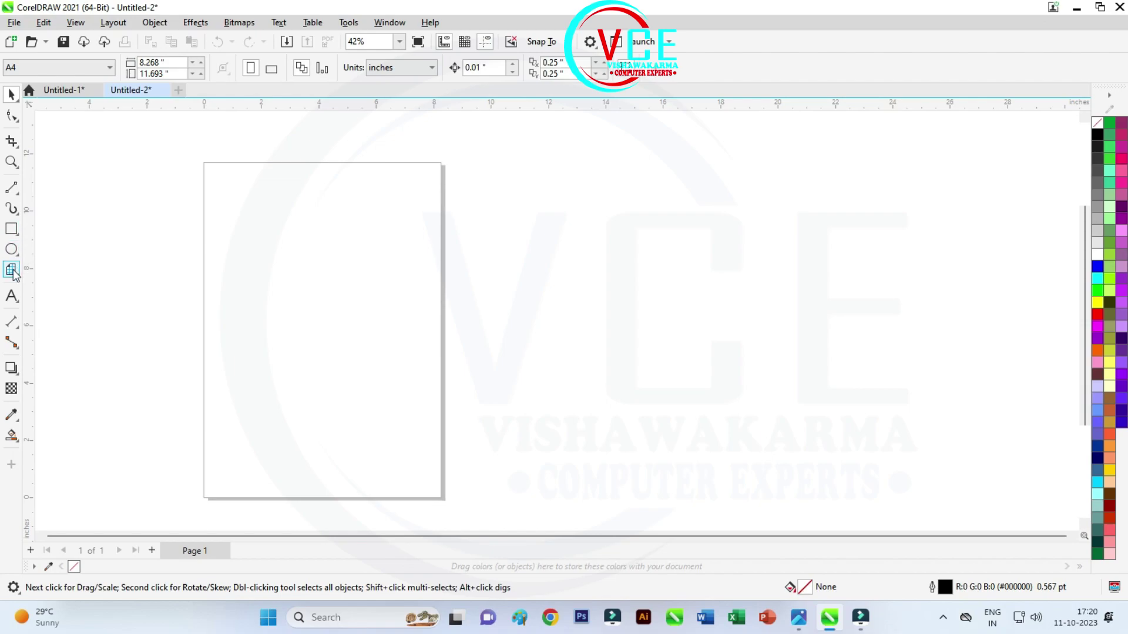
# Step: Draw an 11×11 graph-paper grid, about 6.117 inches square, on the page
pyautogui.click(14, 275)
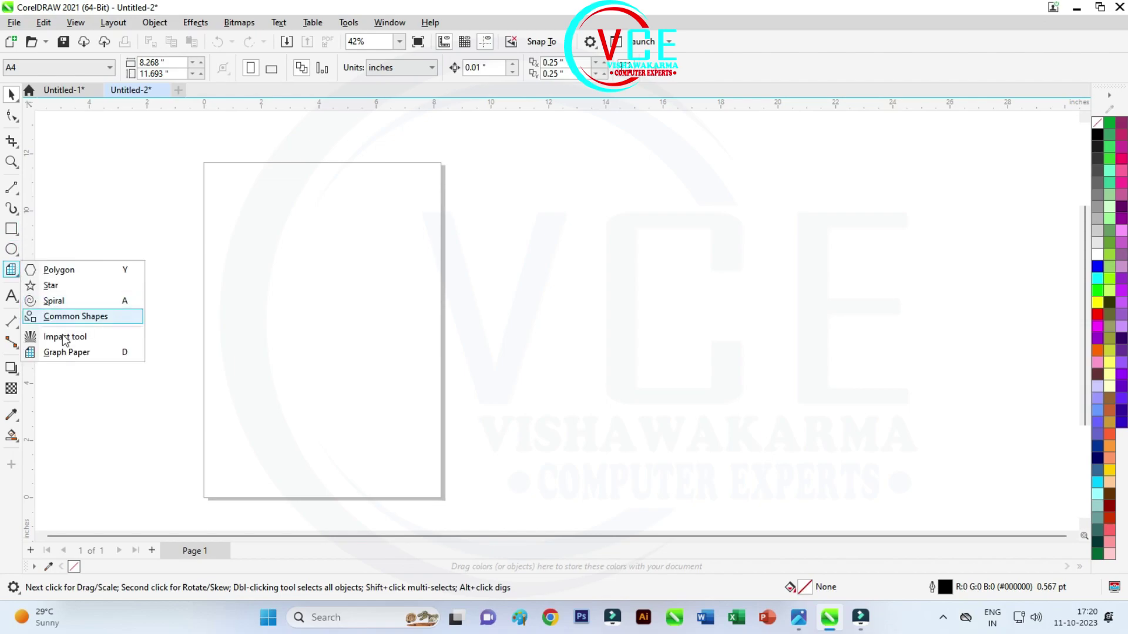
pyautogui.click(68, 351)
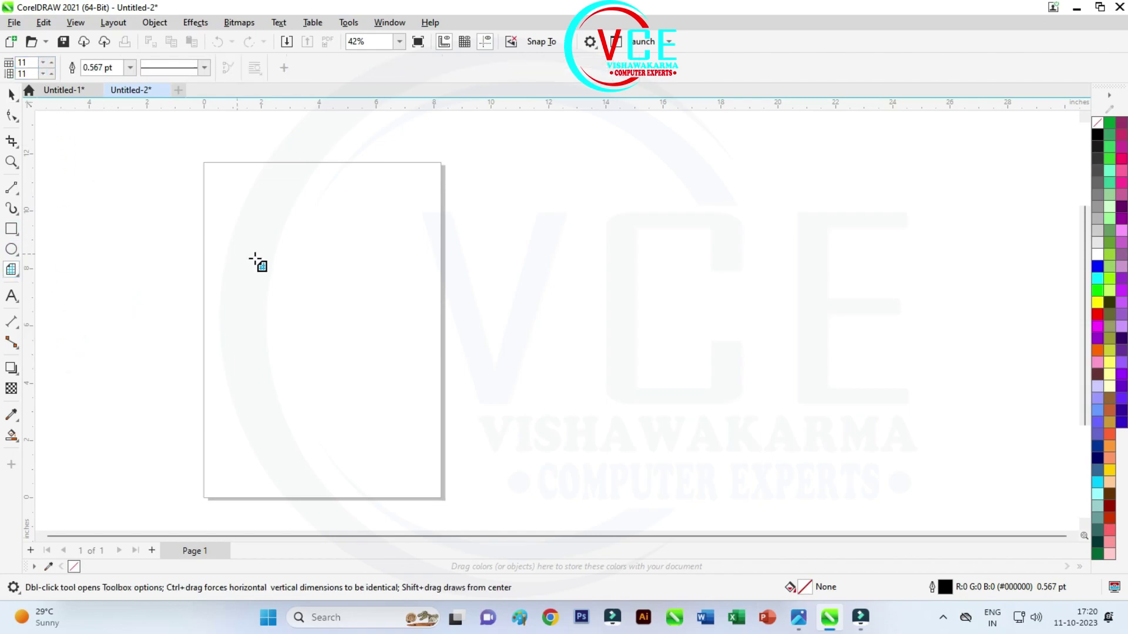
pyautogui.moveTo(191, 213)
pyautogui.mouseDown()
pyautogui.moveTo(330, 370)
pyautogui.moveTo(366, 386)
pyautogui.mouseUp()
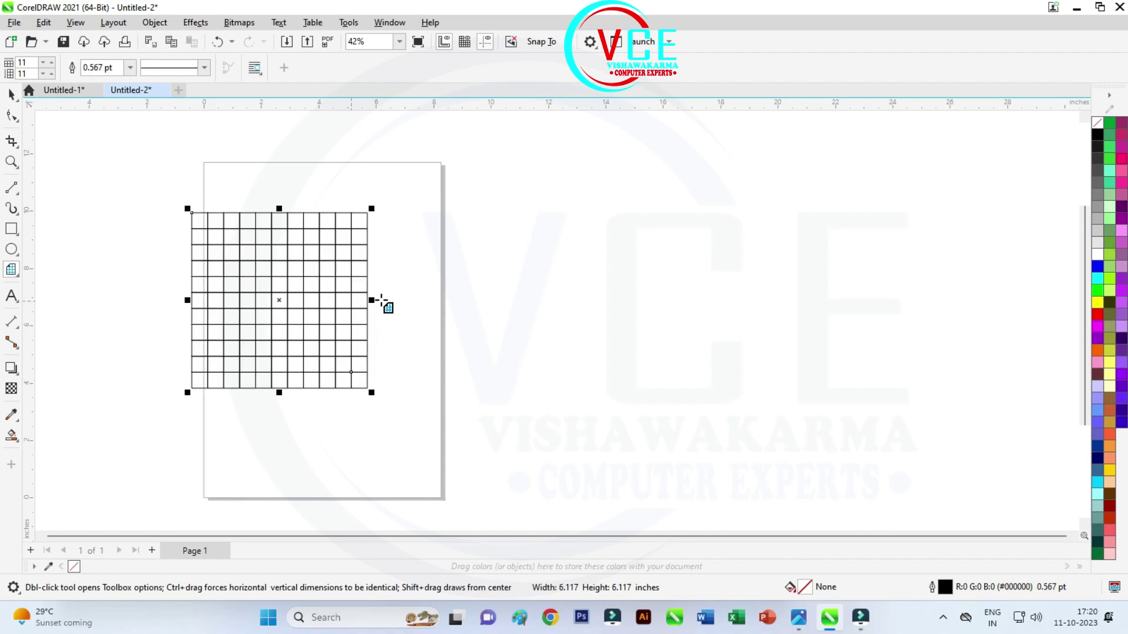
pyautogui.scroll(1, 353, 294)
pyautogui.scroll(1, 202, 296)
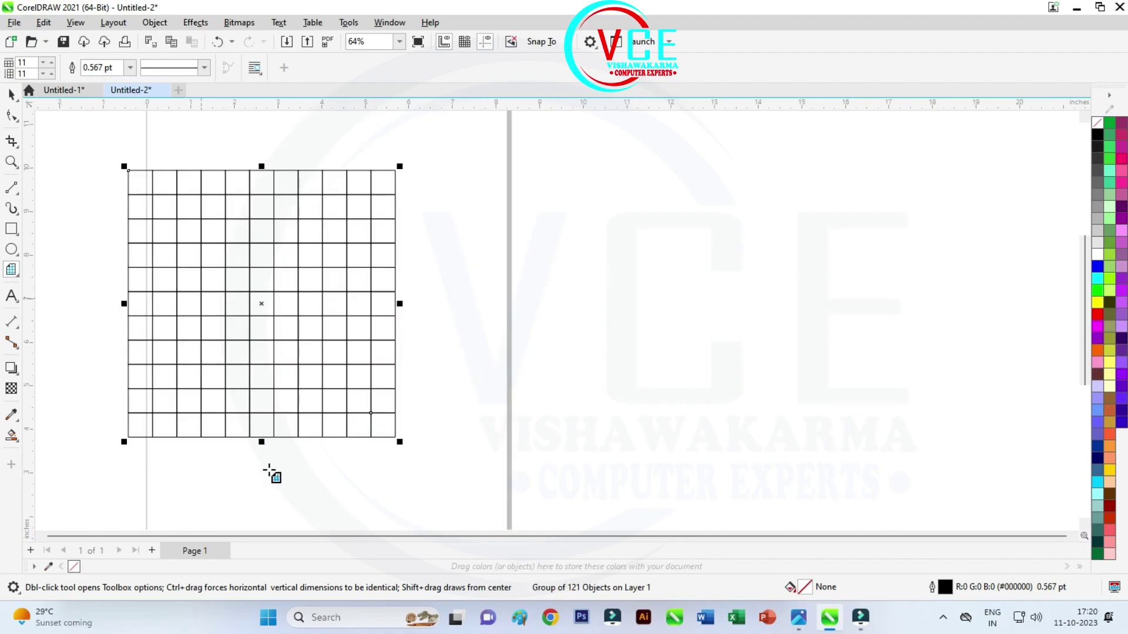
pyautogui.click(10, 94)
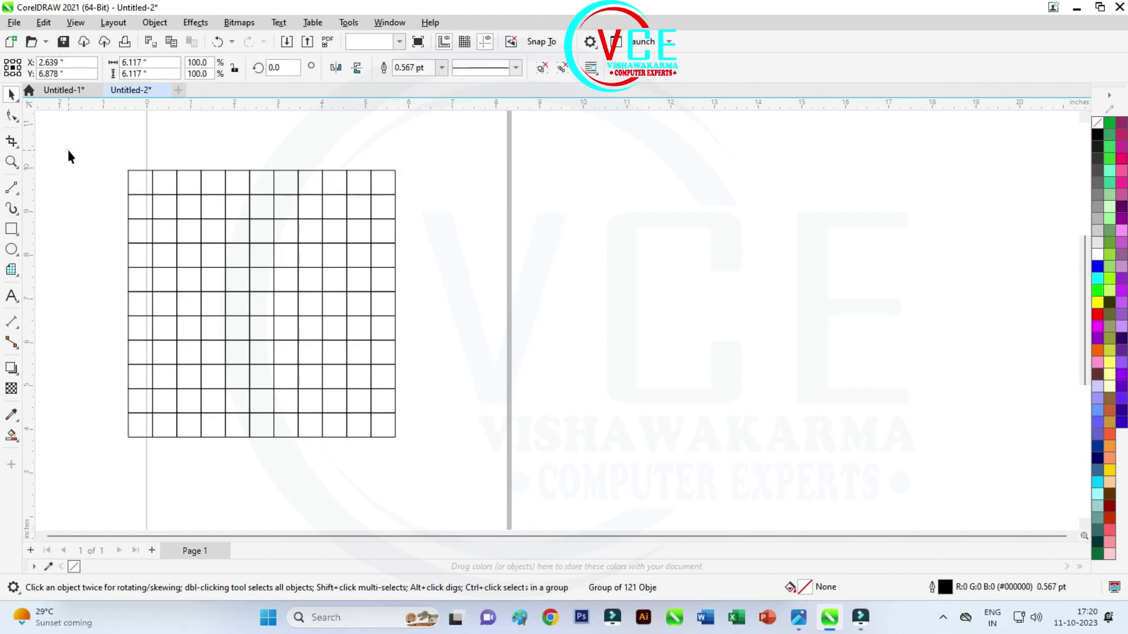
pyautogui.click(69, 149)
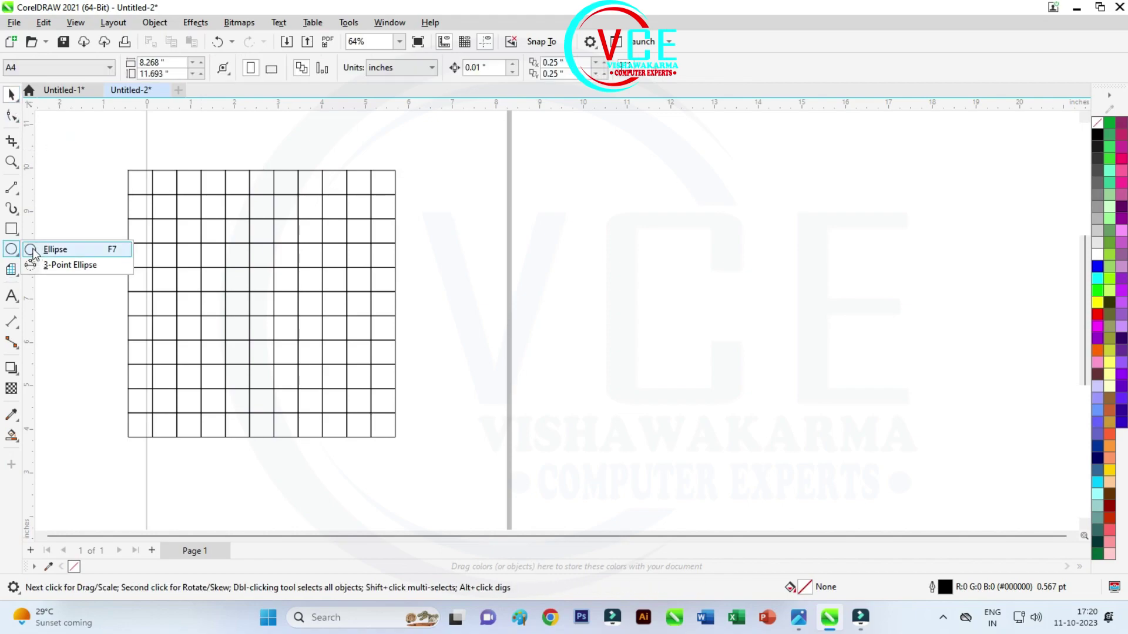
# Step: Draw a 6.117-inch circle covering the whole grid
pyautogui.click(12, 251)
pyautogui.moveTo(263, 304); pyautogui.dragTo(299, 248)
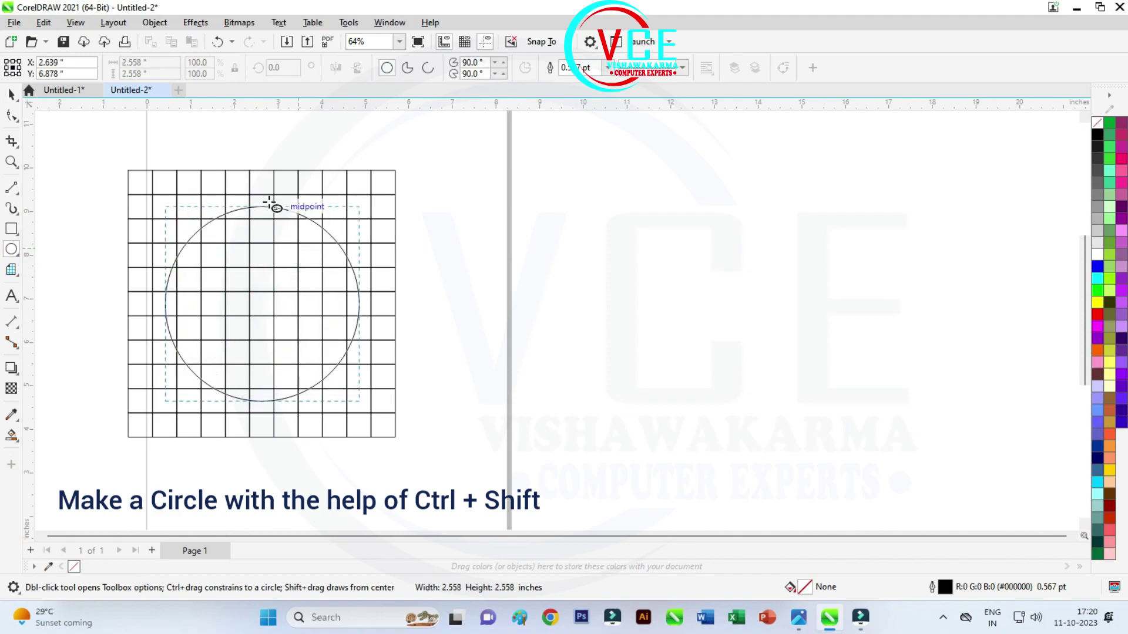
pyautogui.moveTo(299, 248); pyautogui.dragTo(262, 171)
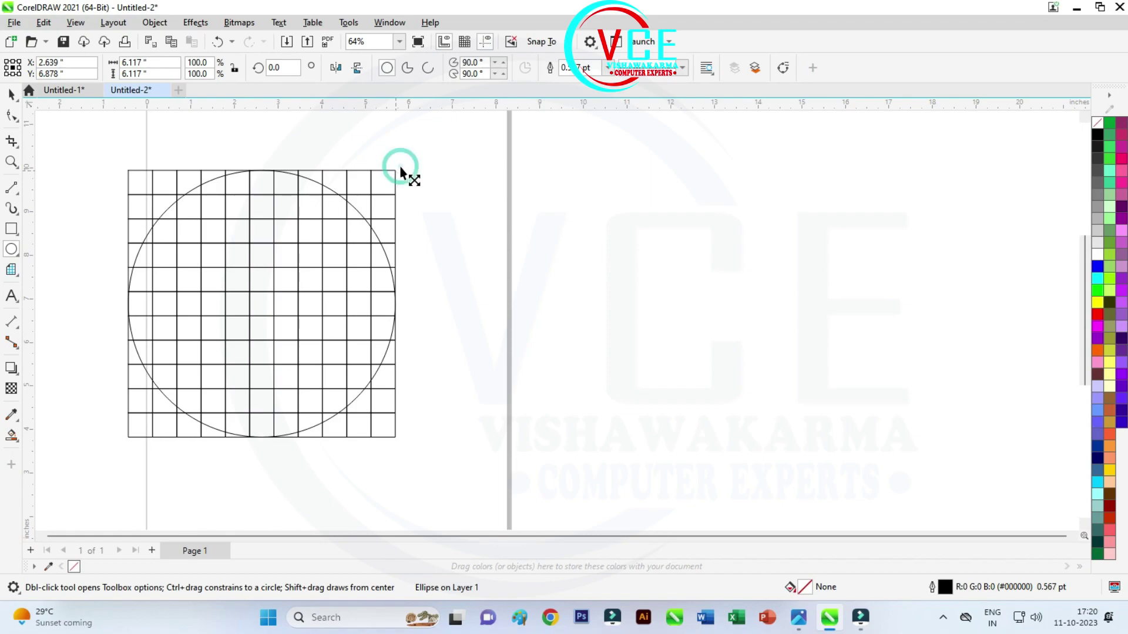
# Step: Add a concentric copy of the circle scaled to 81.8% (5.005 inches)
pyautogui.moveTo(400, 170); pyautogui.dragTo(378, 195)
pyautogui.hotkey('ctrl', 'z')
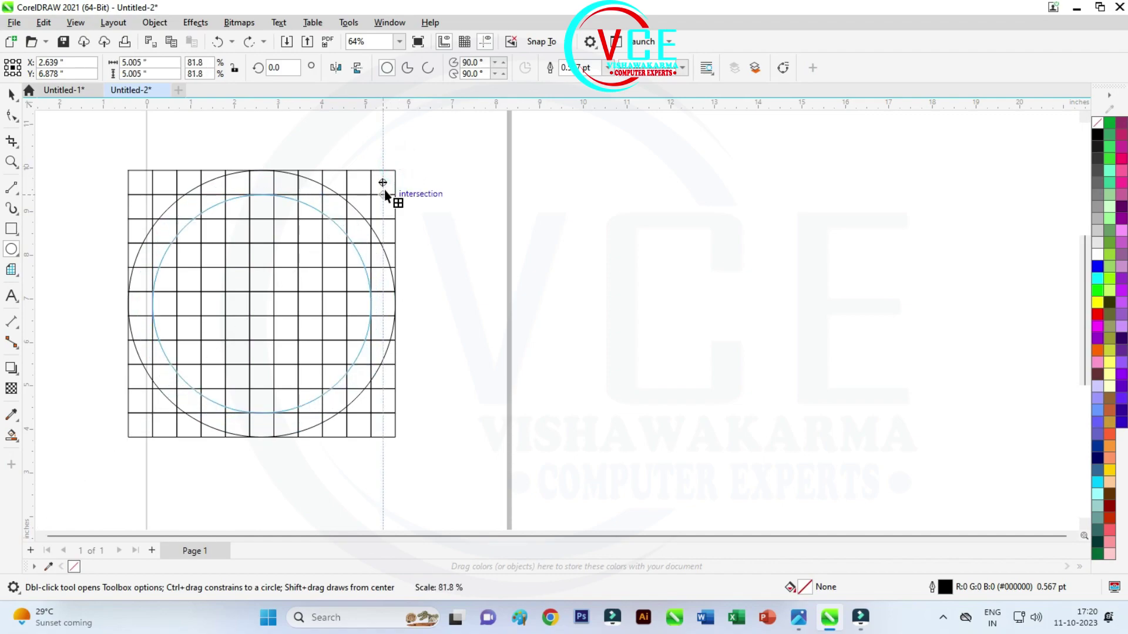
pyautogui.scroll(1, 171, 290)
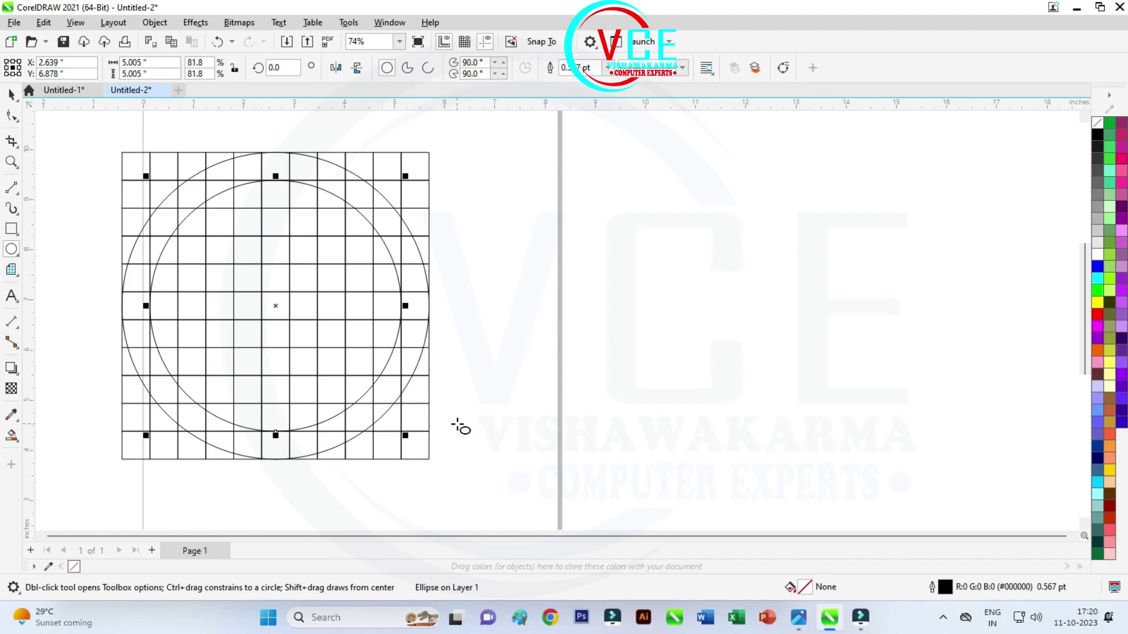
pyautogui.click(11, 95)
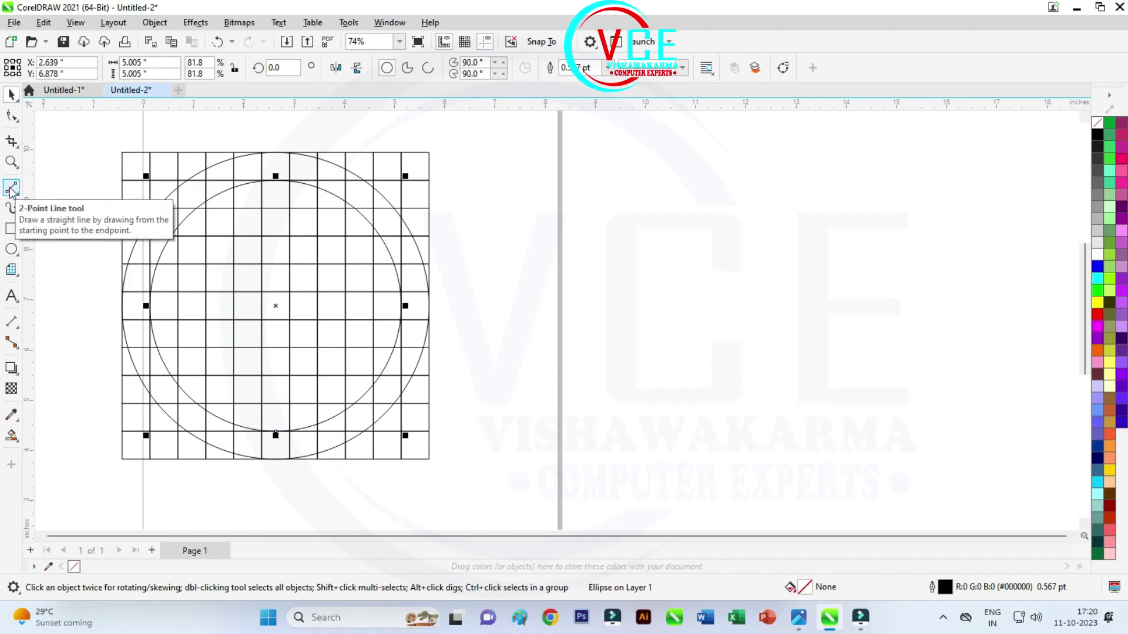
# Step: Smart-fill six grid cells from the centre down to the outer circle in cyan #0BADDE
pyautogui.click(12, 435)
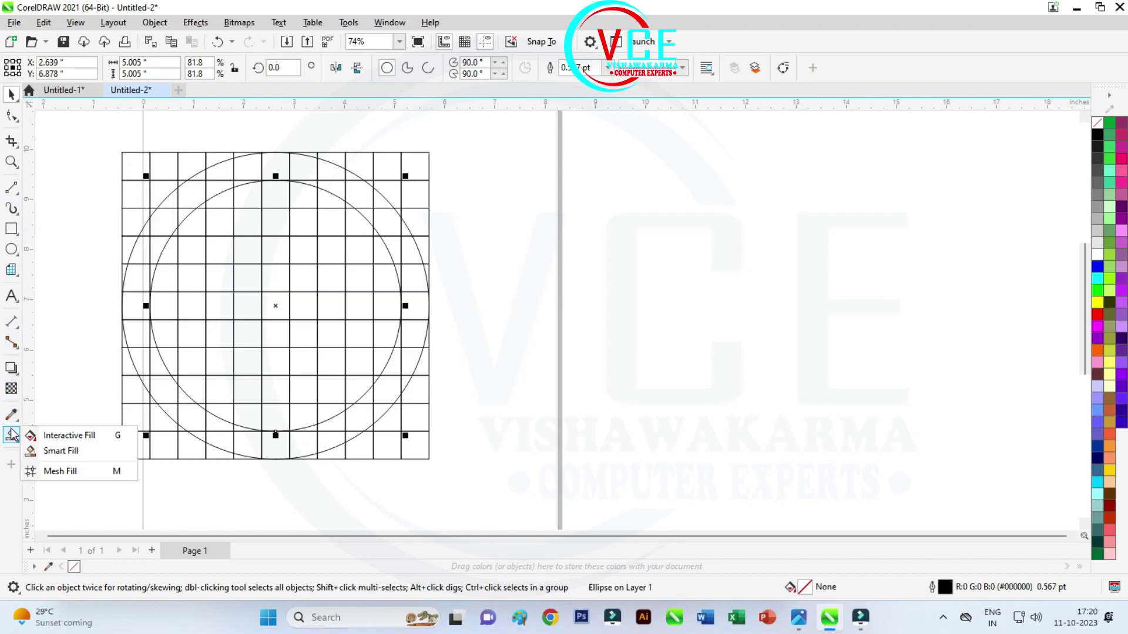
pyautogui.click(58, 449)
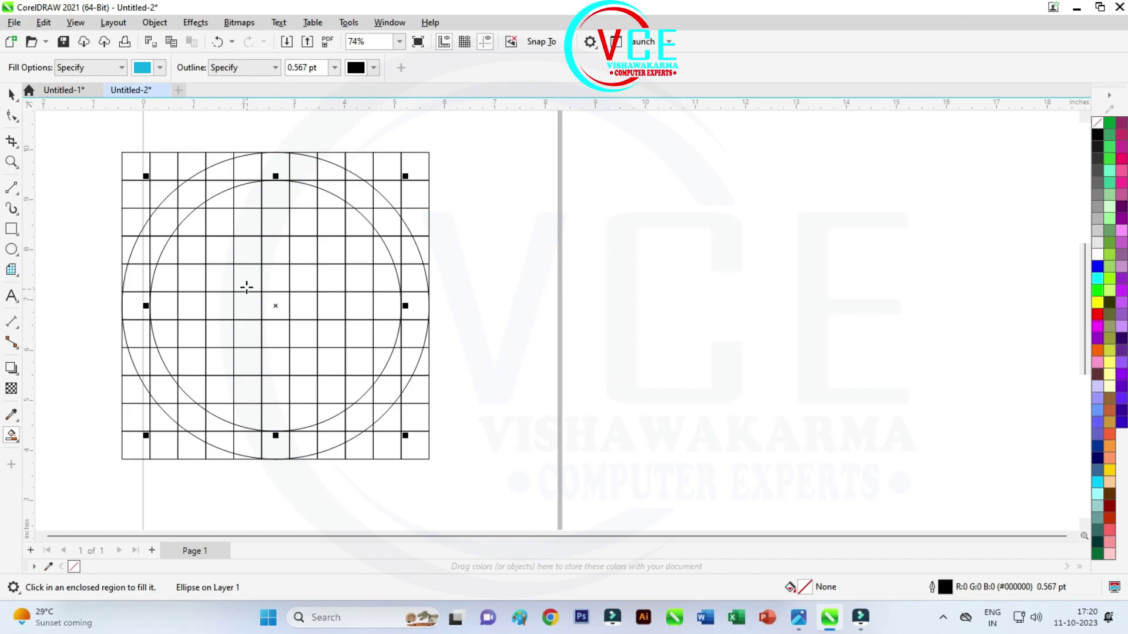
pyautogui.click(249, 311)
pyautogui.click(247, 340)
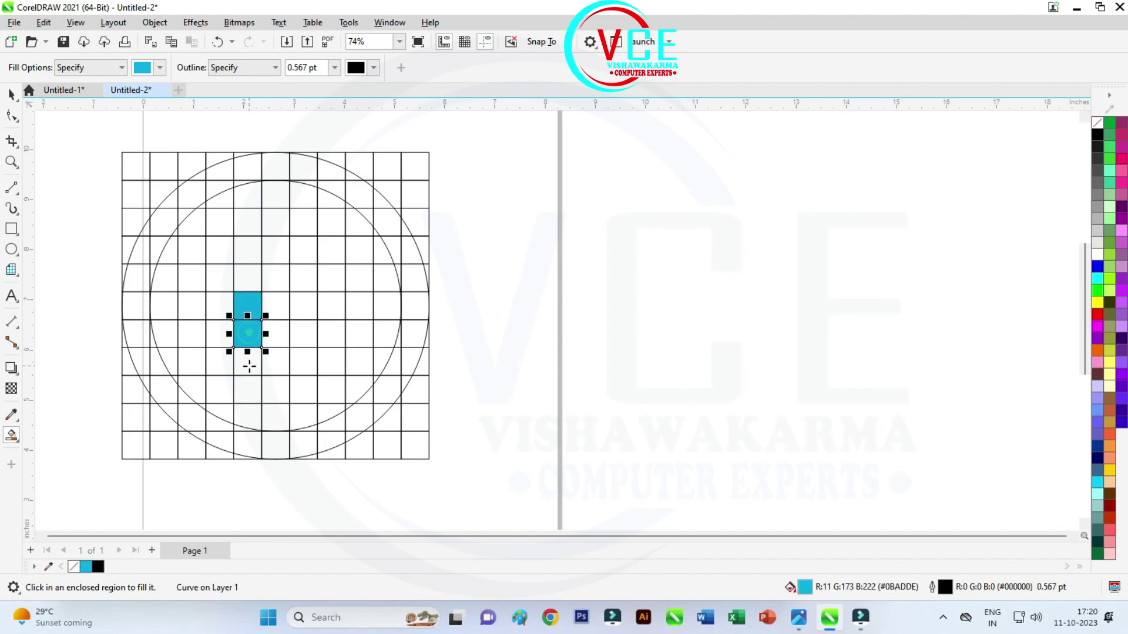
pyautogui.click(247, 368)
pyautogui.click(248, 395)
pyautogui.click(247, 416)
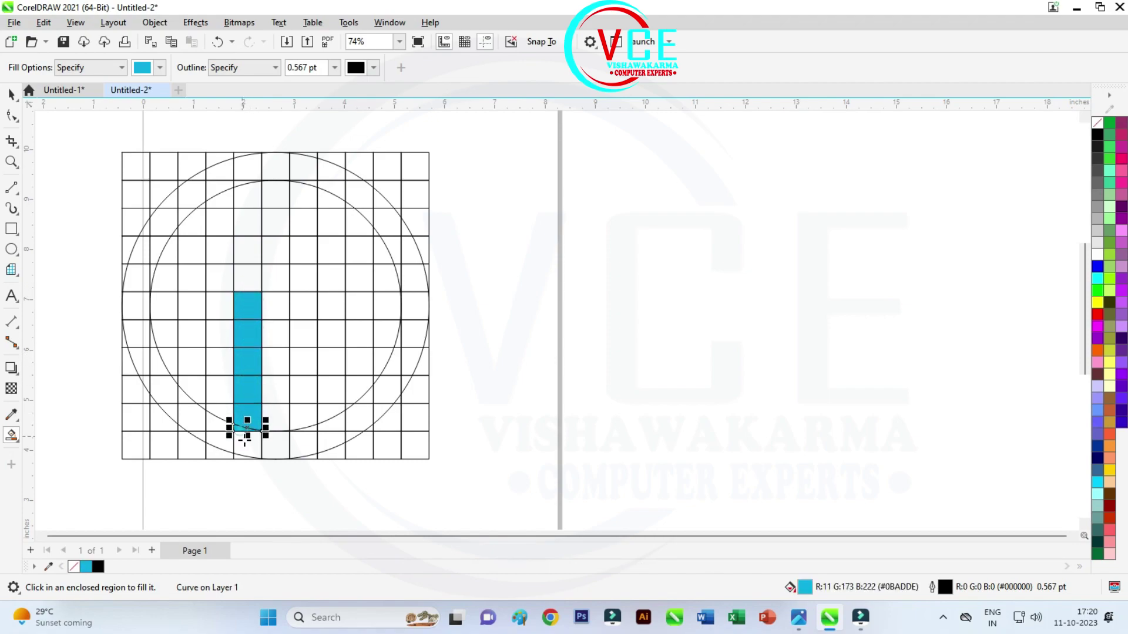
pyautogui.click(246, 448)
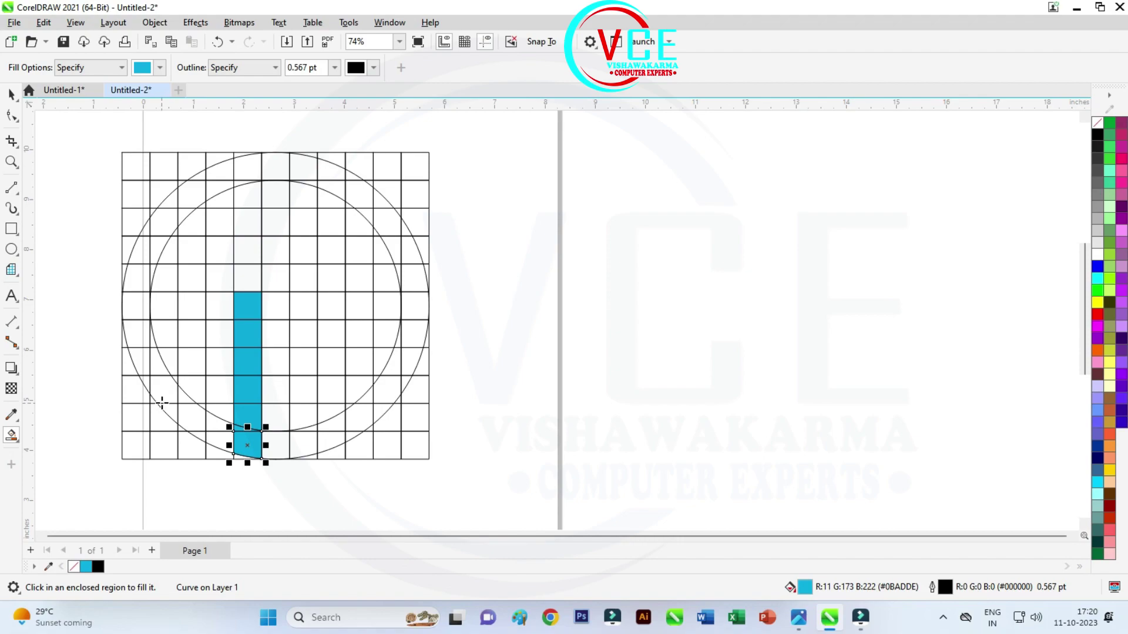
pyautogui.click(12, 189)
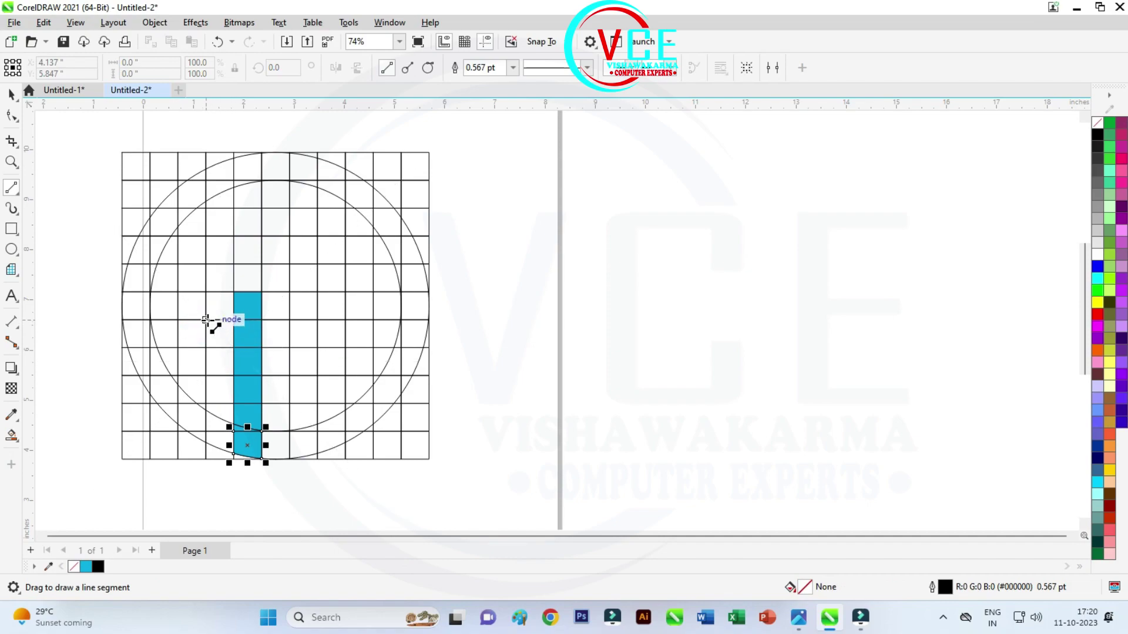
# Step: Draw two slanted straight lines to the left of the cyan bar
pyautogui.moveTo(206, 320); pyautogui.dragTo(234, 457)
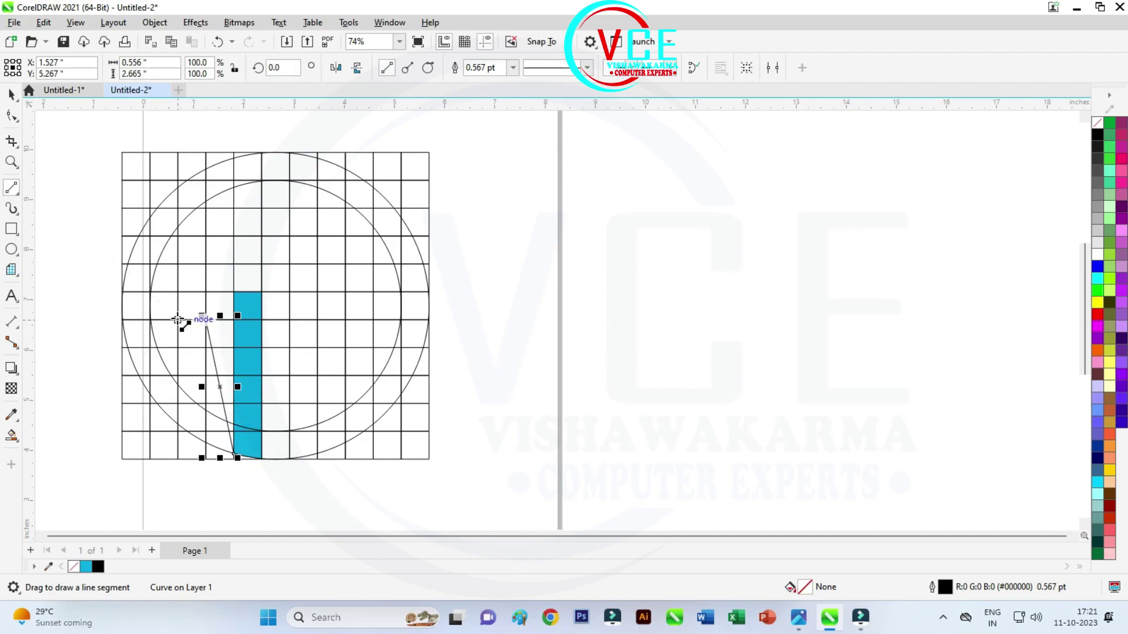
pyautogui.moveTo(176, 318); pyautogui.dragTo(156, 403)
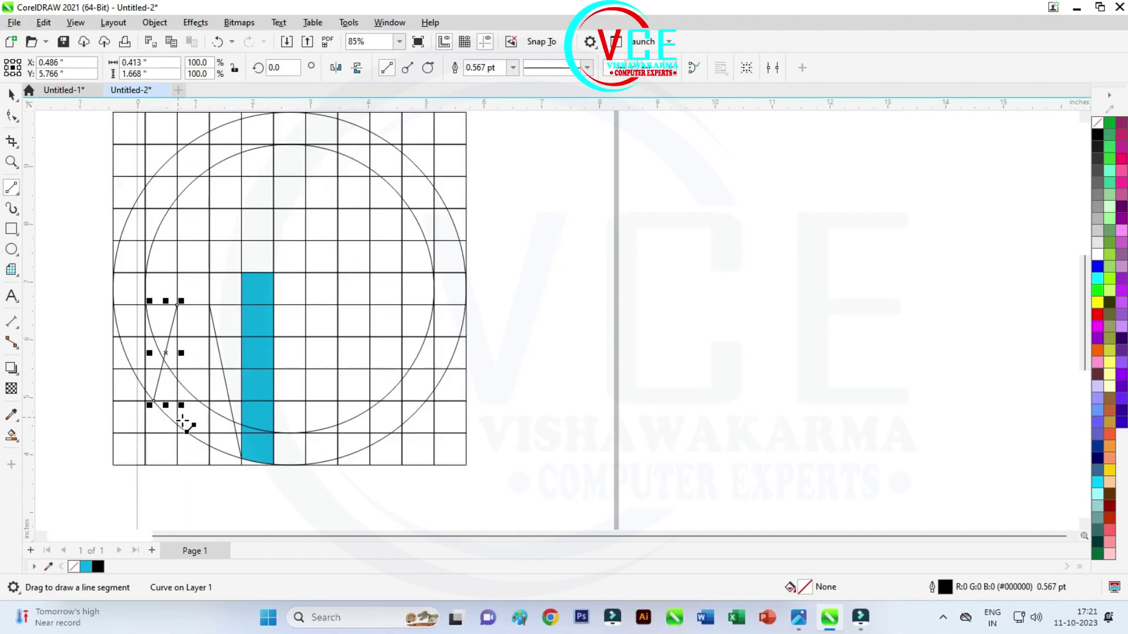
pyautogui.scroll(1, 182, 420)
# Step: Shift the slanted lines left onto a grid midpoint and scale them to 132.8%
pyautogui.click(13, 95)
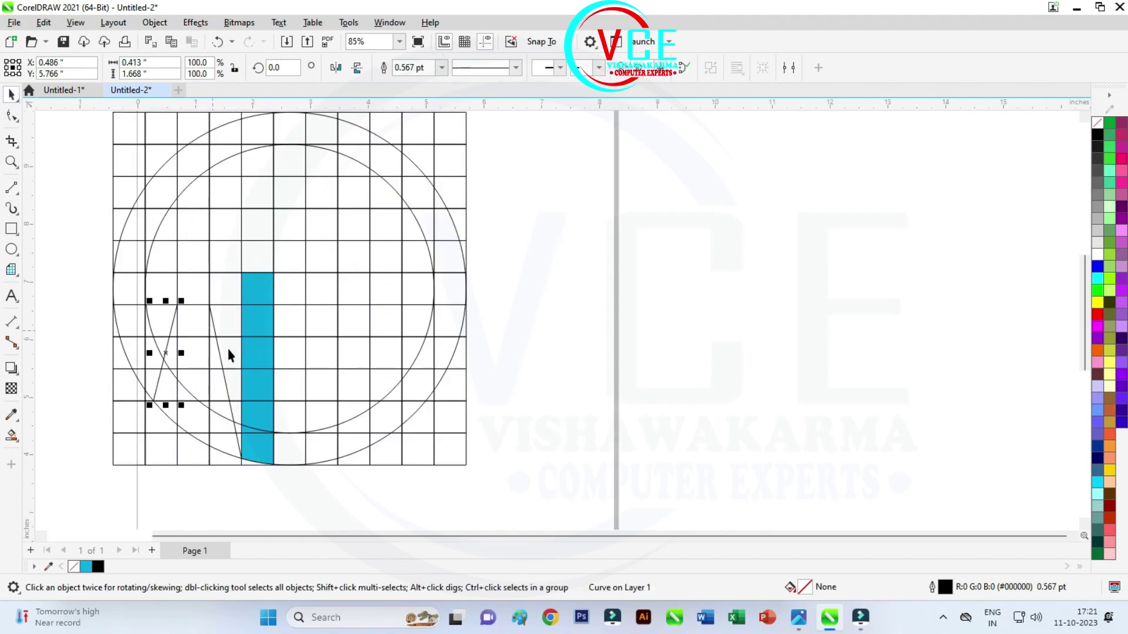
pyautogui.moveTo(222, 365); pyautogui.dragTo(195, 379)
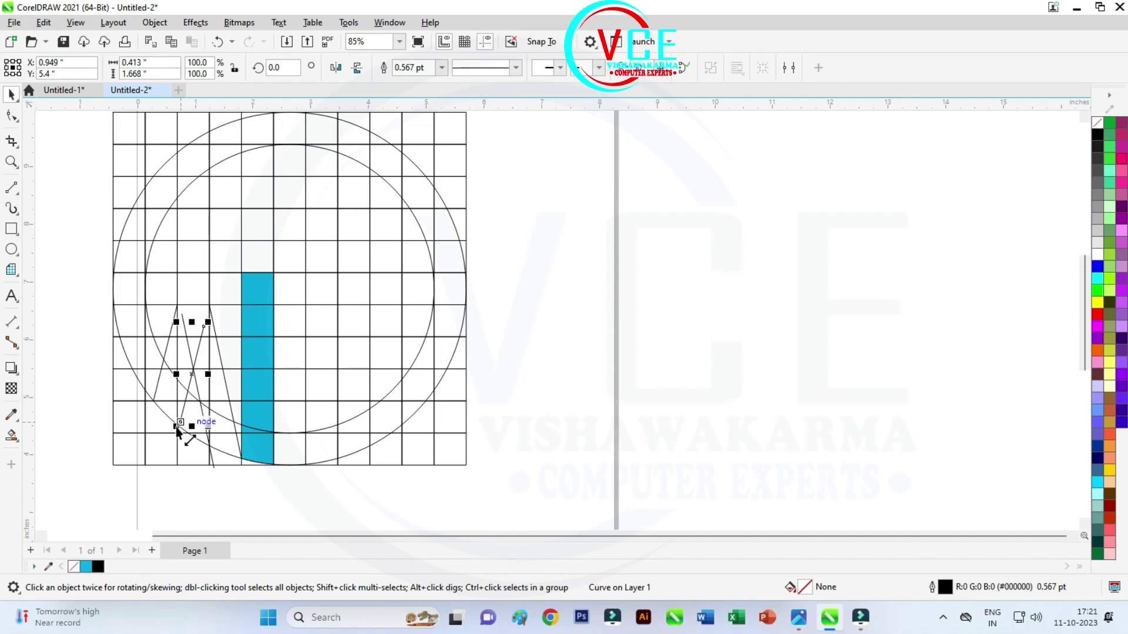
pyautogui.moveTo(178, 430); pyautogui.dragTo(172, 461)
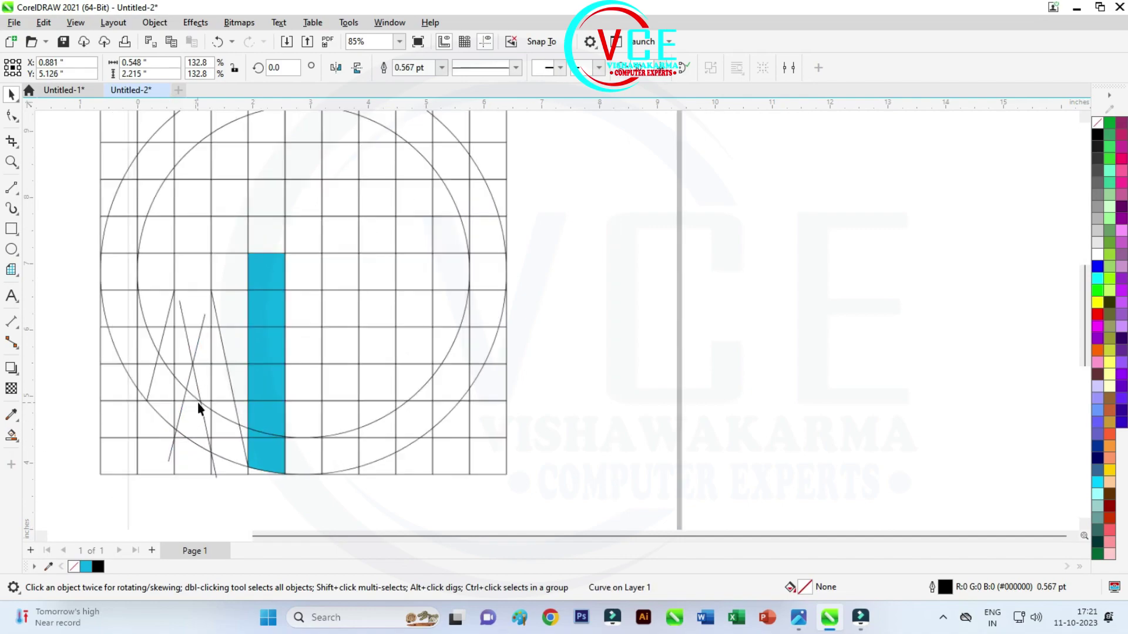
pyautogui.scroll(-1, 197, 402)
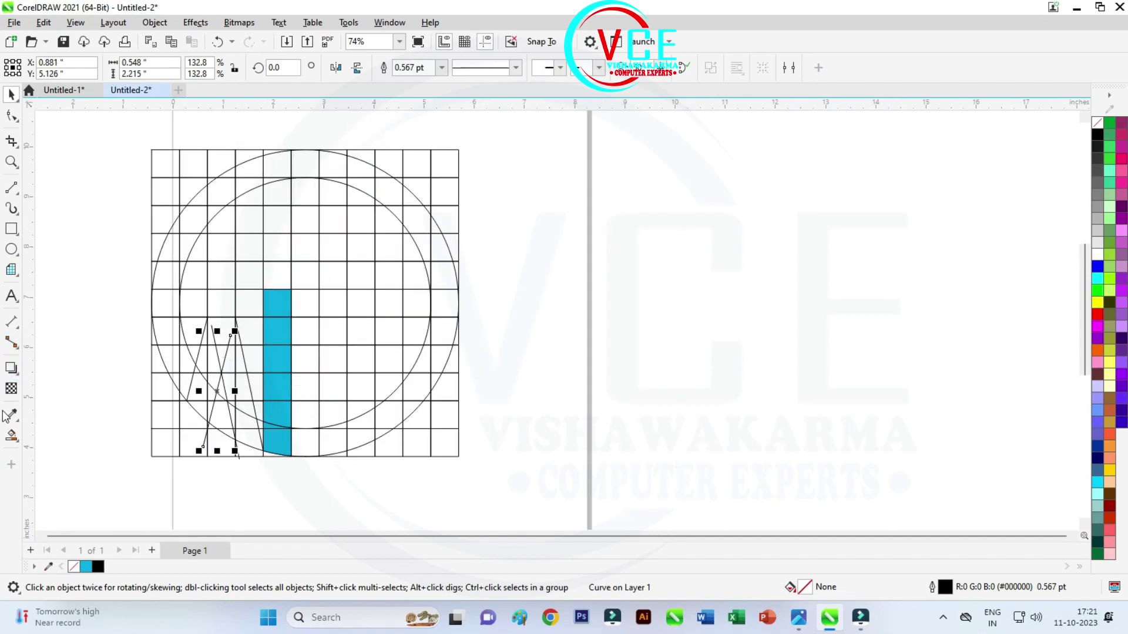
# Step: Smart-fill the ring cells in cyan from the top leftward and down the left side
pyautogui.click(12, 436)
pyautogui.click(59, 453)
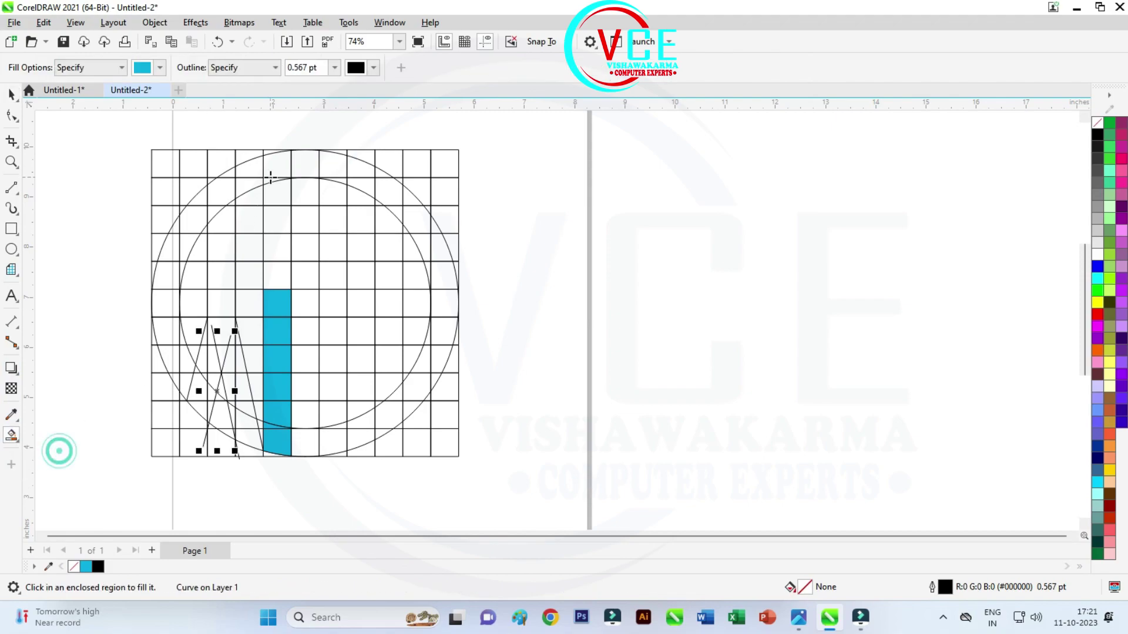
pyautogui.click(273, 169)
pyautogui.click(237, 182)
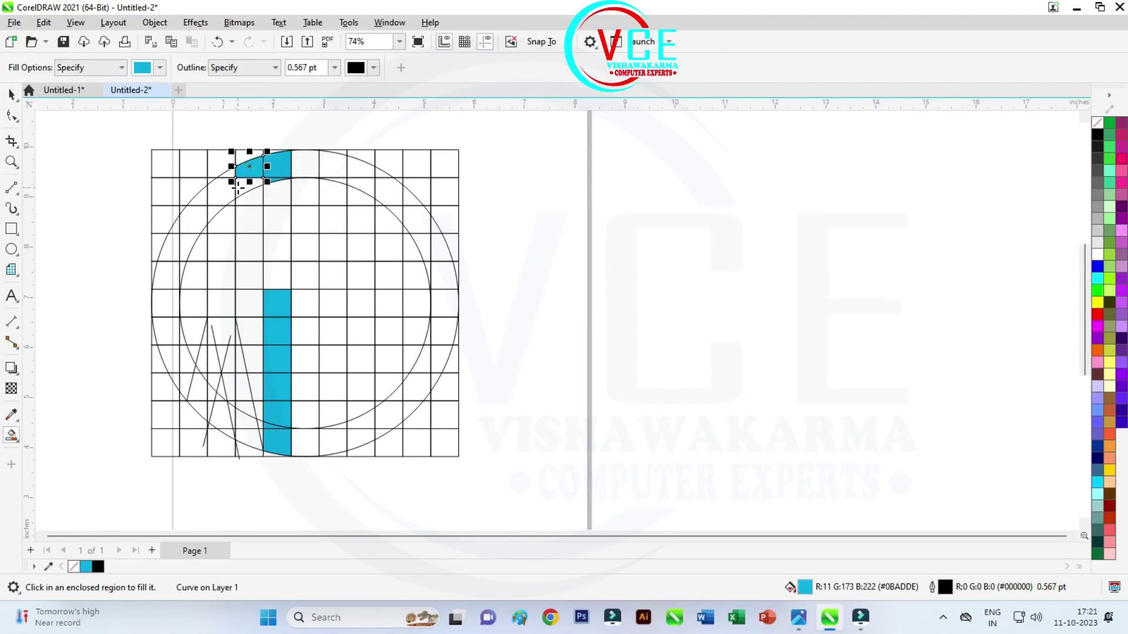
pyautogui.click(220, 189)
pyautogui.scroll(1, 202, 218)
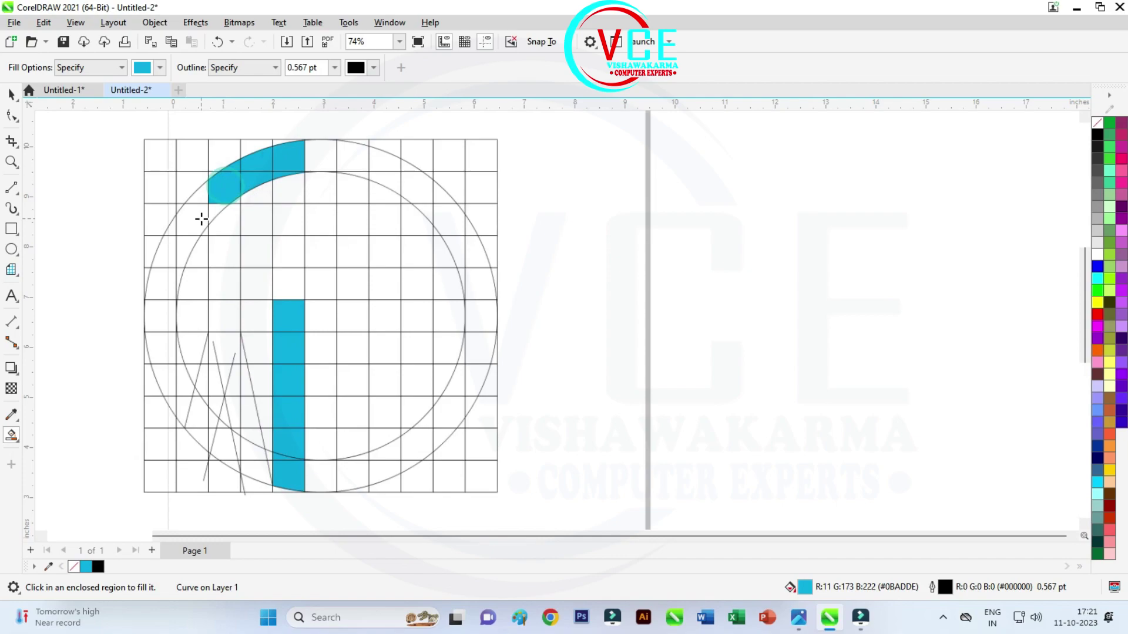
pyautogui.scroll(2, 201, 218)
pyautogui.click(219, 209)
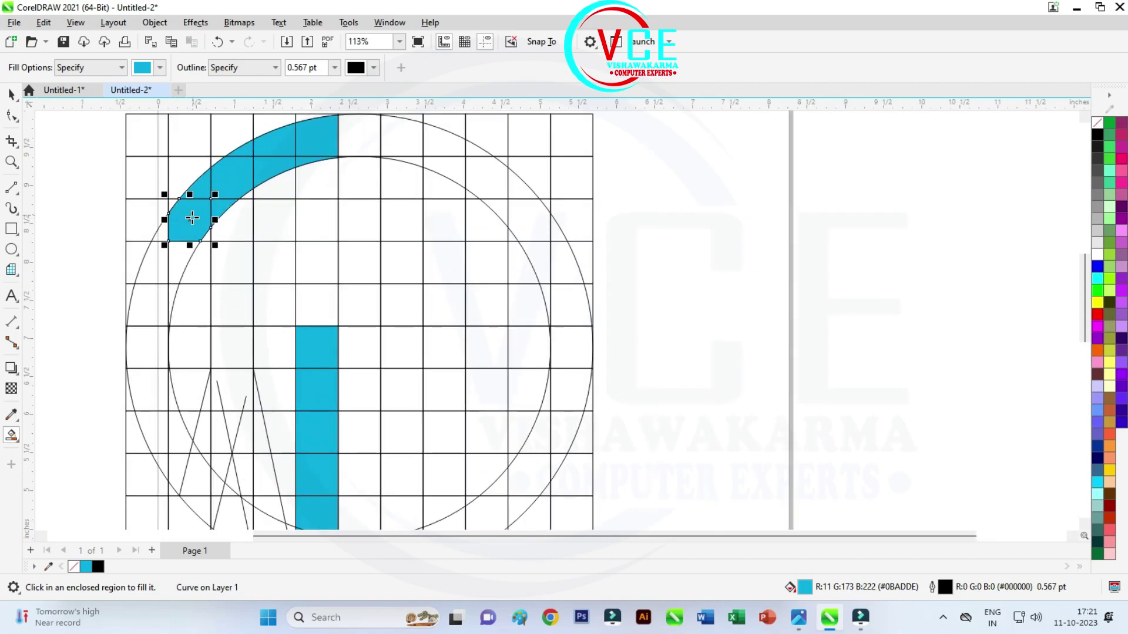
pyautogui.click(159, 229)
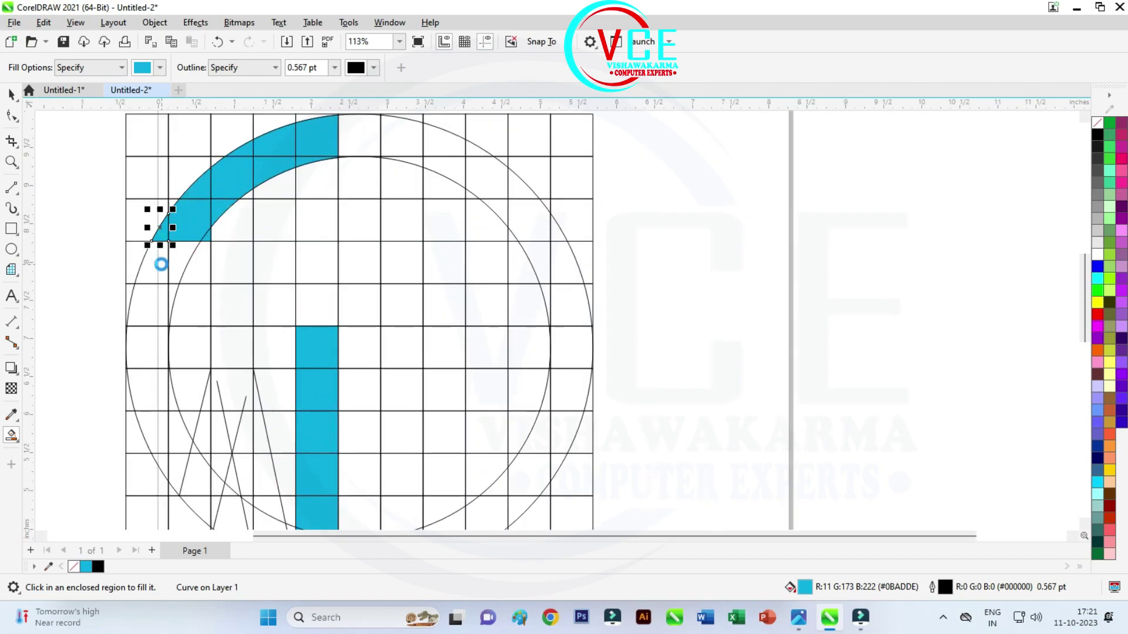
pyautogui.click(161, 263)
pyautogui.scroll(-2, 179, 276)
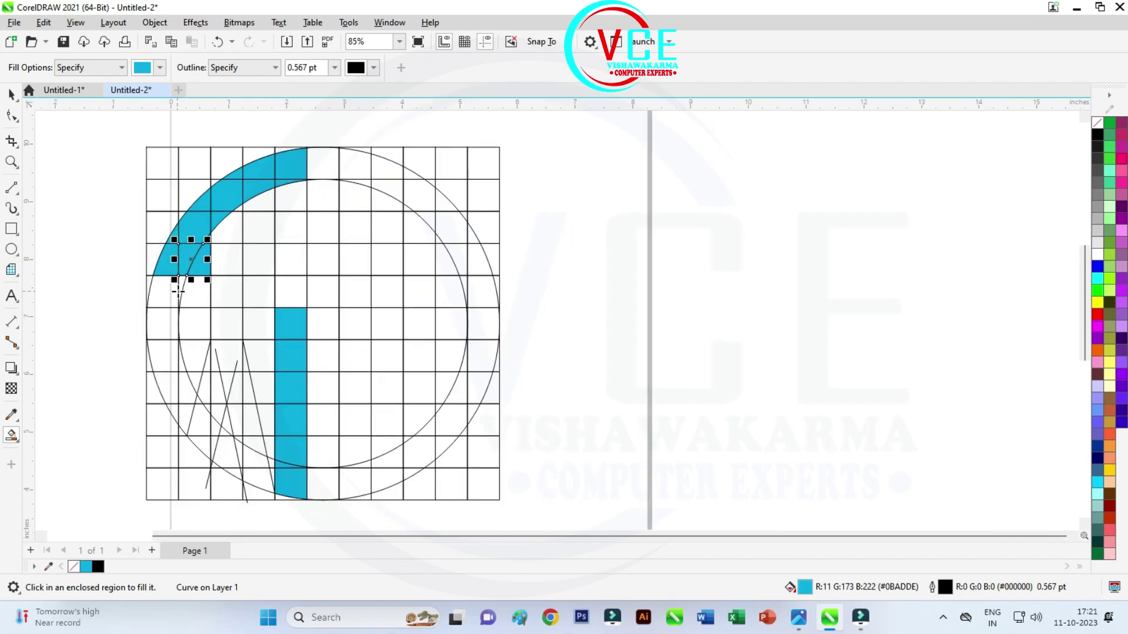
# Step: Delete two unwanted cyan fragments below the arc
pyautogui.click(168, 259)
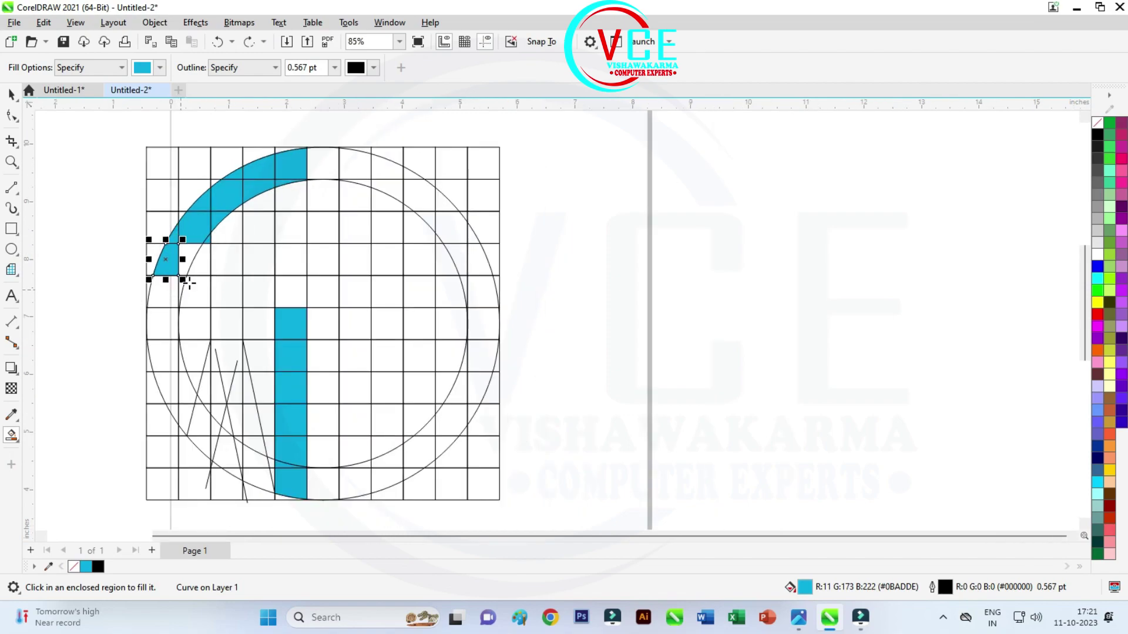
pyautogui.press('Delete')
pyautogui.click(189, 250)
pyautogui.press('Delete')
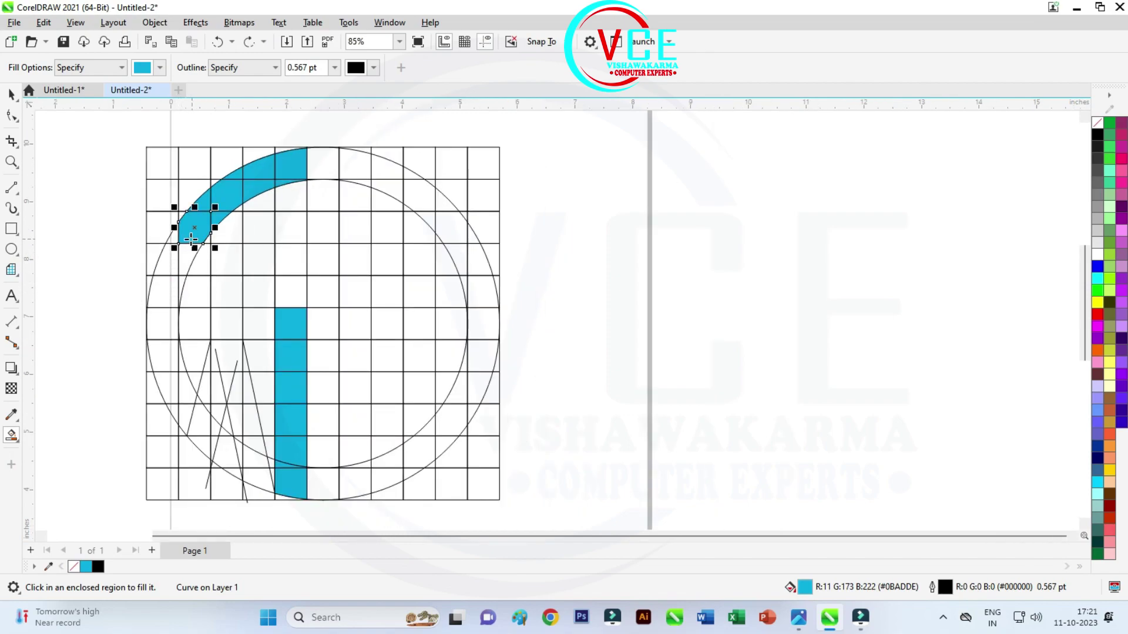
# Step: Fill the remaining left arc regions and the thin top sliver in cyan
pyautogui.scroll(1, 185, 238)
pyautogui.click(185, 239)
pyautogui.scroll(3, 185, 238)
pyautogui.click(167, 237)
pyautogui.click(158, 275)
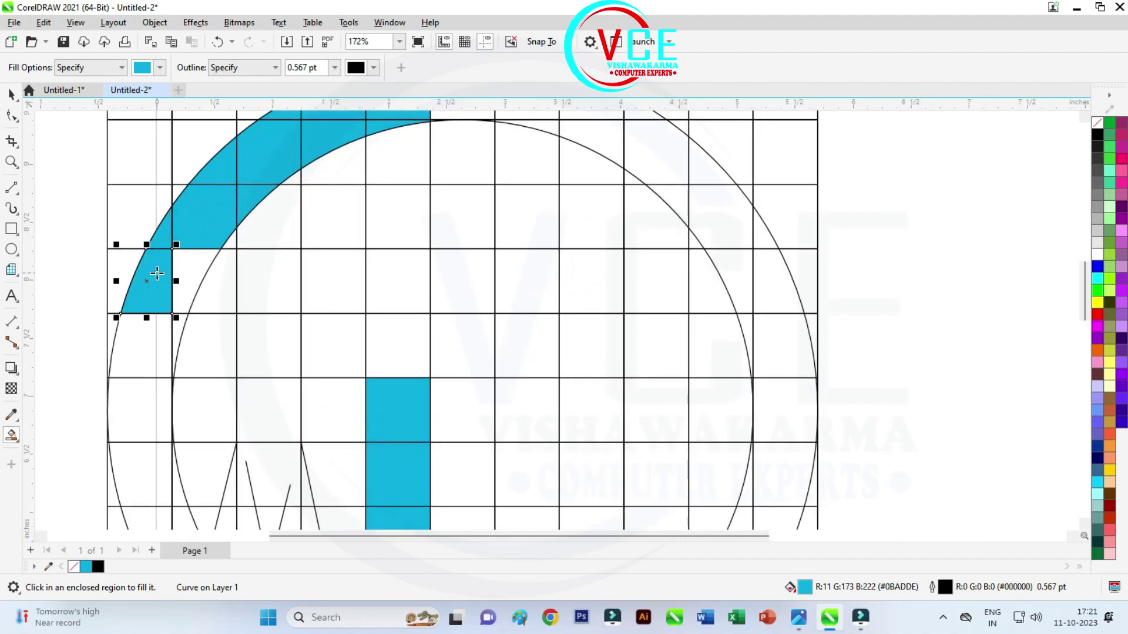
pyautogui.click(192, 269)
pyautogui.click(159, 341)
pyautogui.click(177, 320)
pyautogui.click(156, 406)
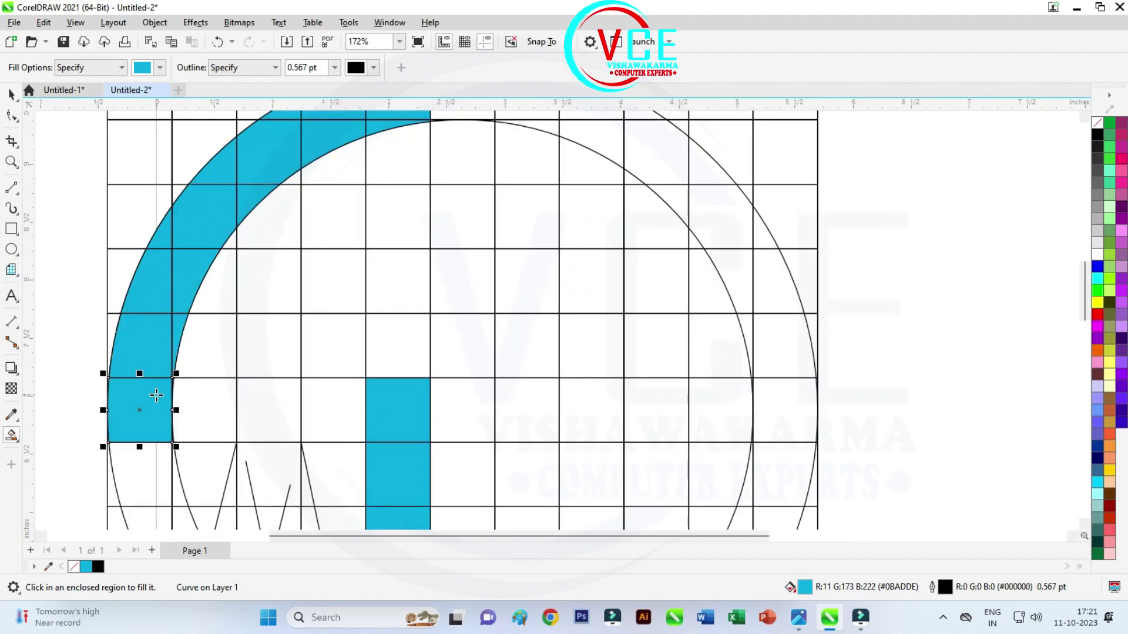
pyautogui.scroll(-2, 238, 285)
pyautogui.scroll(2, 188, 396)
pyautogui.scroll(3, 192, 380)
pyautogui.scroll(1, 193, 381)
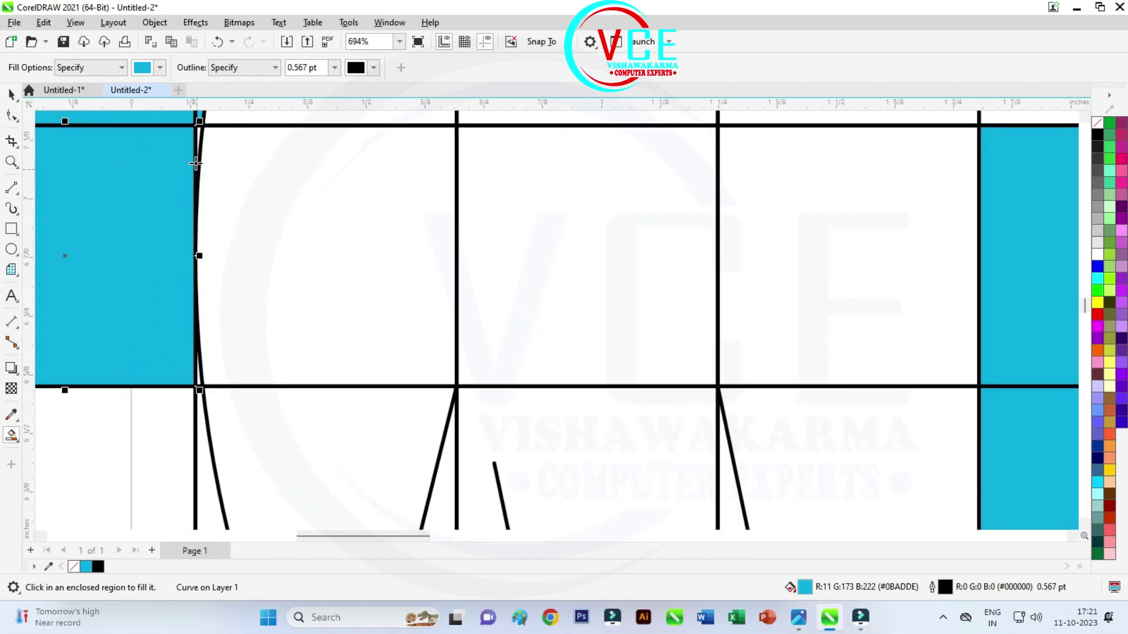
pyautogui.click(199, 134)
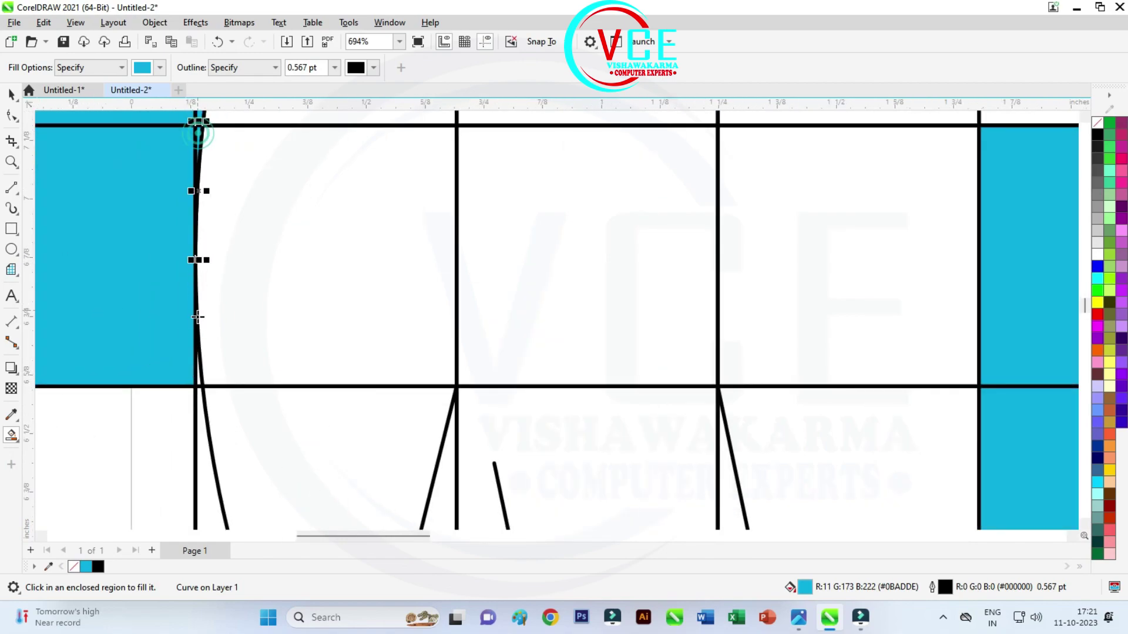
# Step: Fill the lower cells of the left band in cyan, up to the W stroke
pyautogui.click(198, 375)
pyautogui.scroll(-1, 235, 292)
pyautogui.scroll(-3, 289, 284)
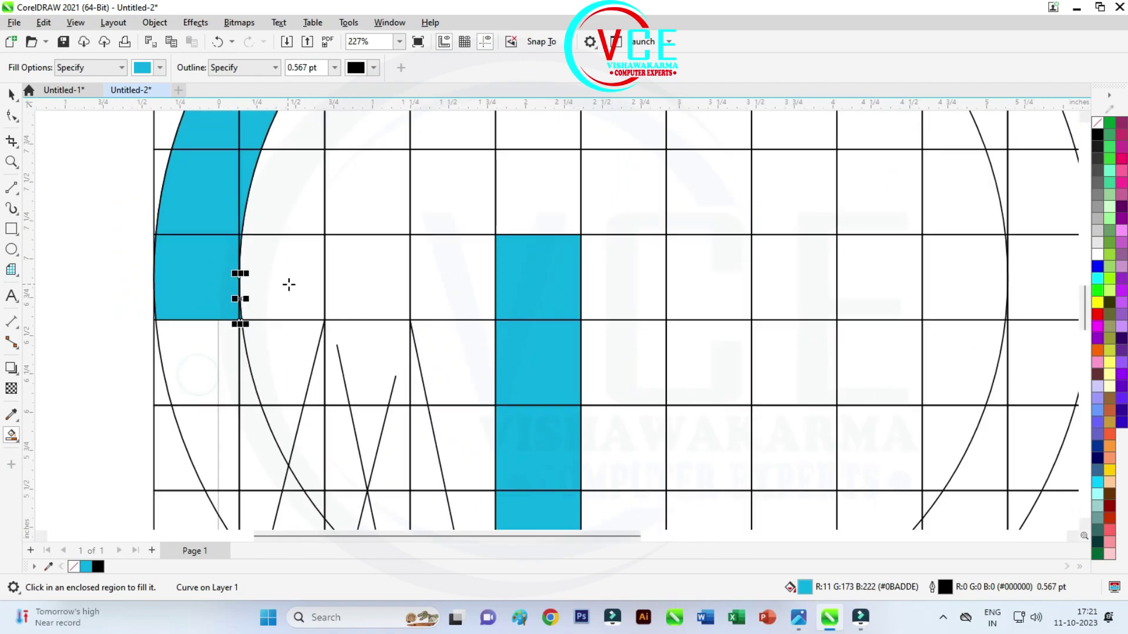
pyautogui.click(224, 365)
pyautogui.click(205, 447)
pyautogui.click(252, 446)
pyautogui.scroll(-2, 238, 462)
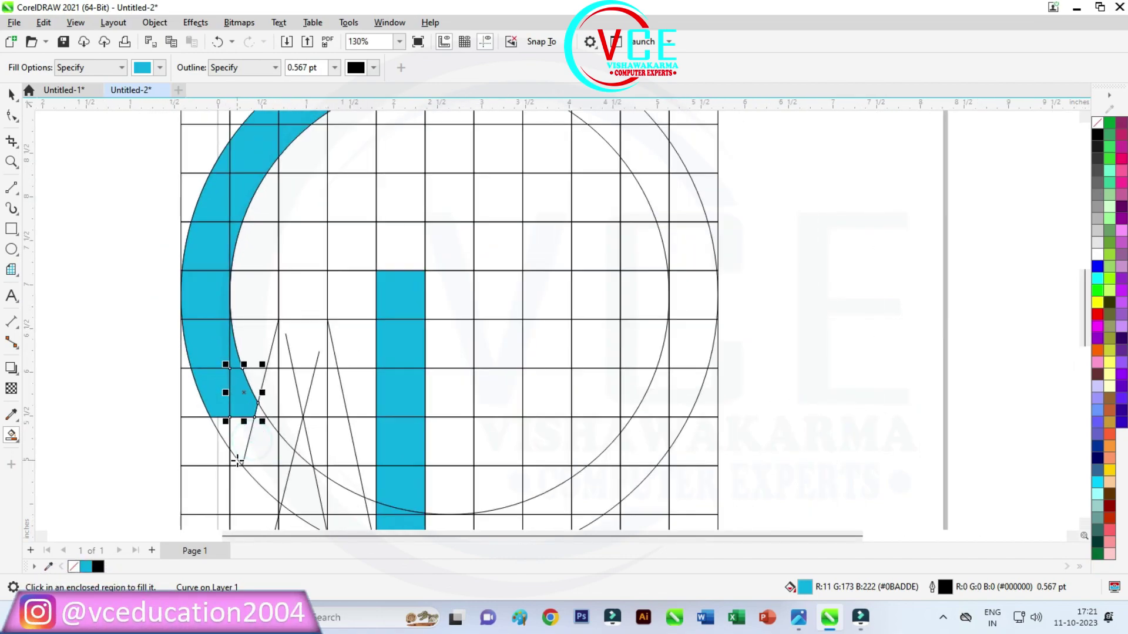
pyautogui.scroll(4, 237, 461)
pyautogui.click(198, 381)
pyautogui.click(237, 388)
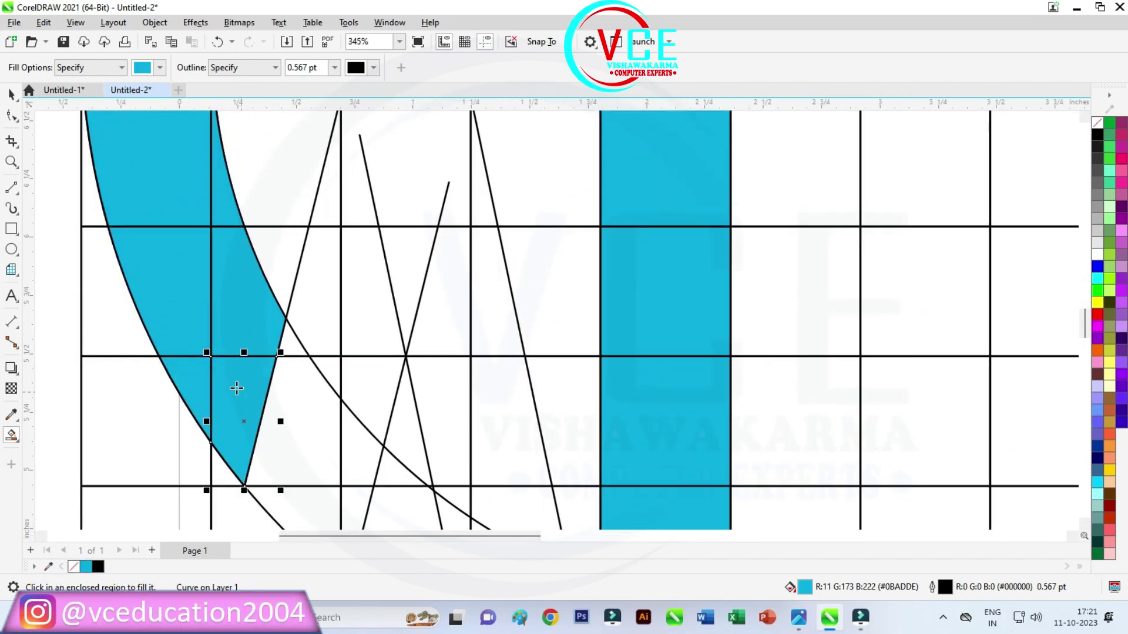
pyautogui.scroll(-2, 237, 387)
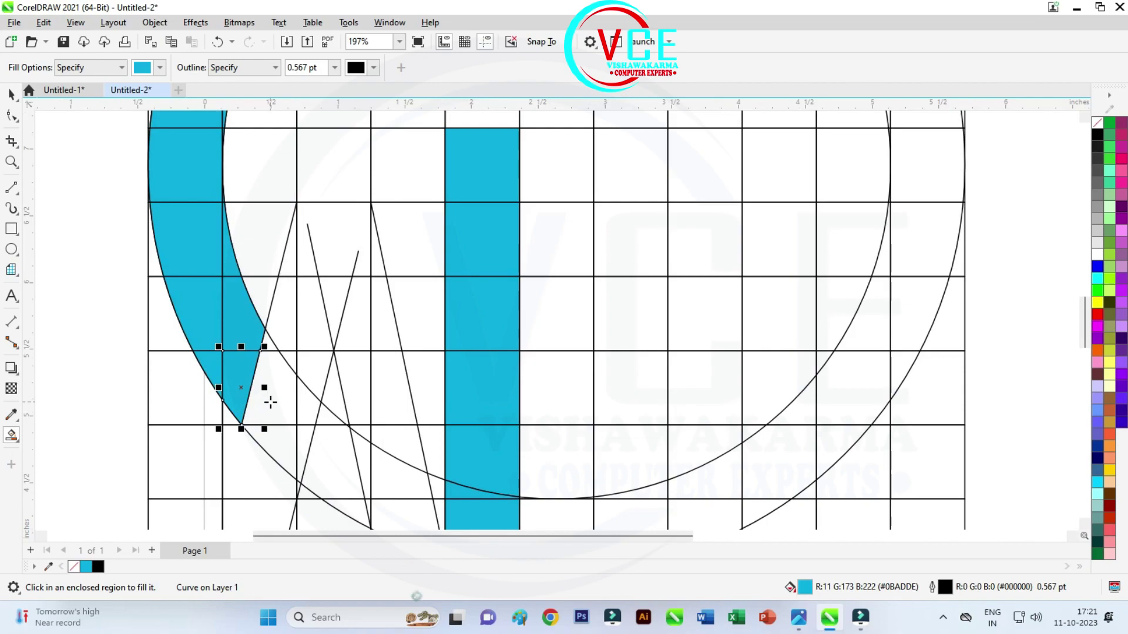
# Step: Fill the W's first and inner diagonal strokes and its top cell in cyan
pyautogui.click(271, 402)
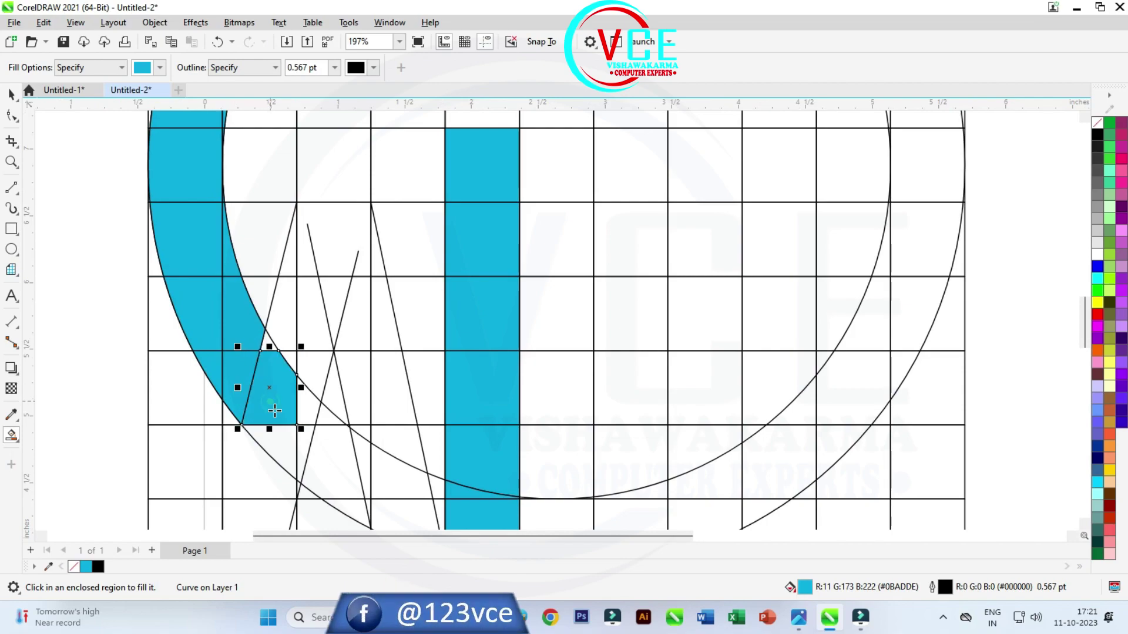
pyautogui.click(281, 445)
pyautogui.click(306, 438)
pyautogui.click(312, 411)
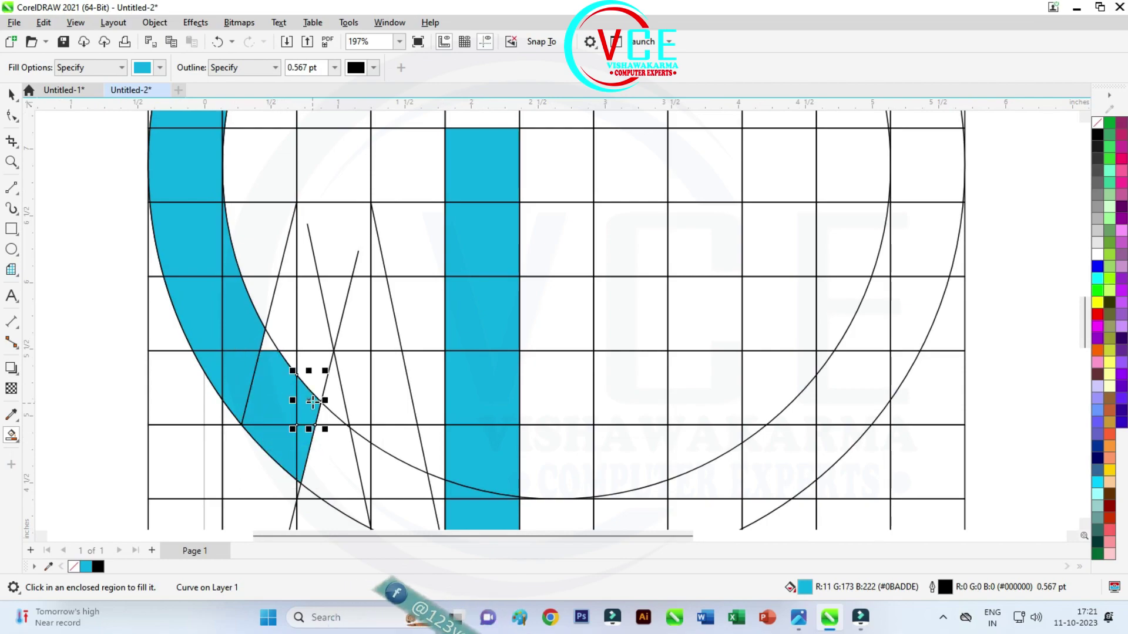
pyautogui.click(316, 374)
pyautogui.click(286, 363)
pyautogui.click(272, 341)
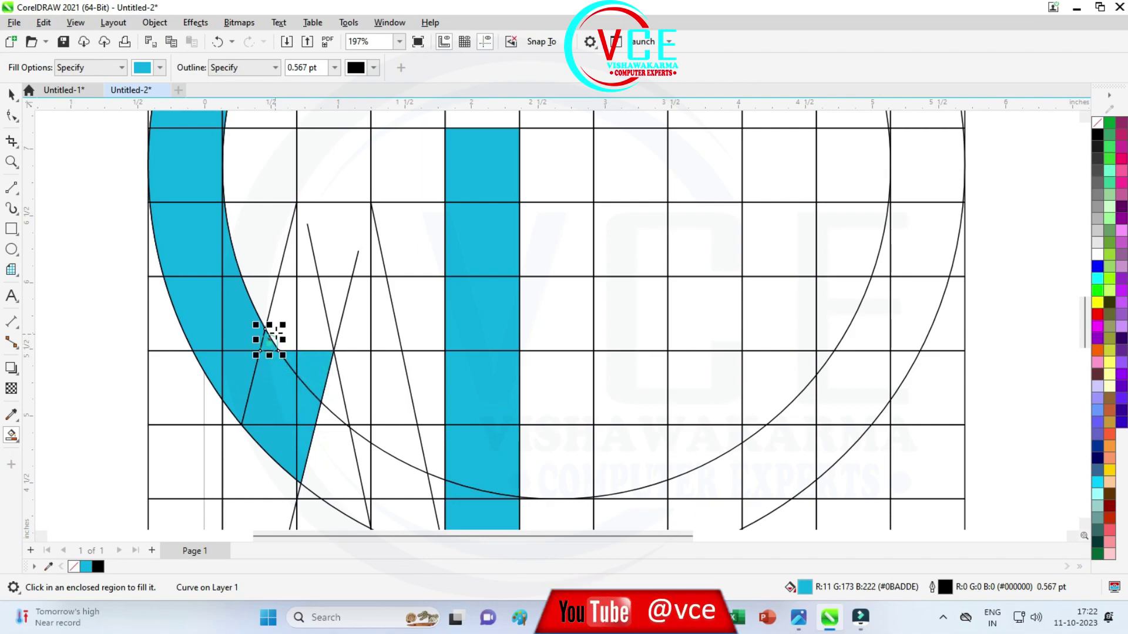
pyautogui.click(291, 312)
pyautogui.click(292, 249)
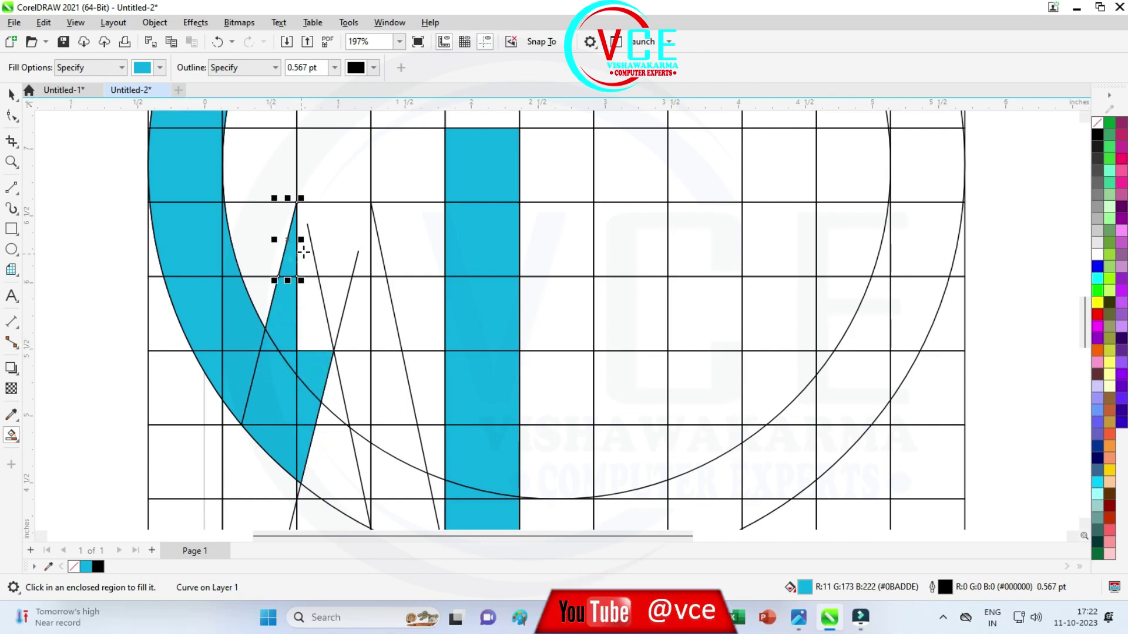
pyautogui.click(312, 252)
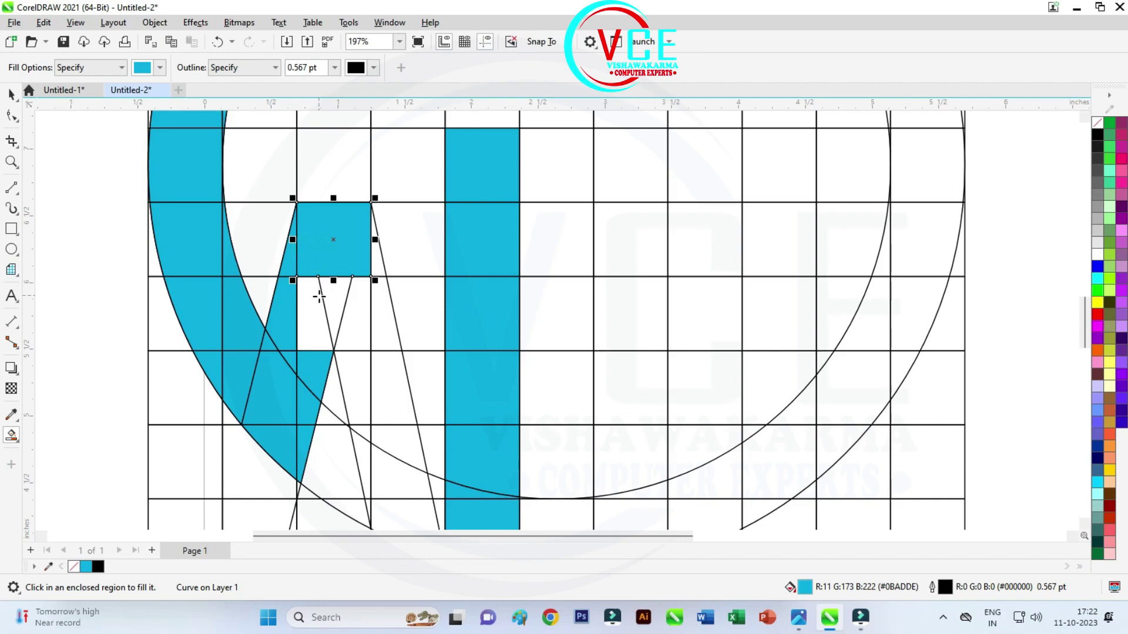
pyautogui.click(340, 302)
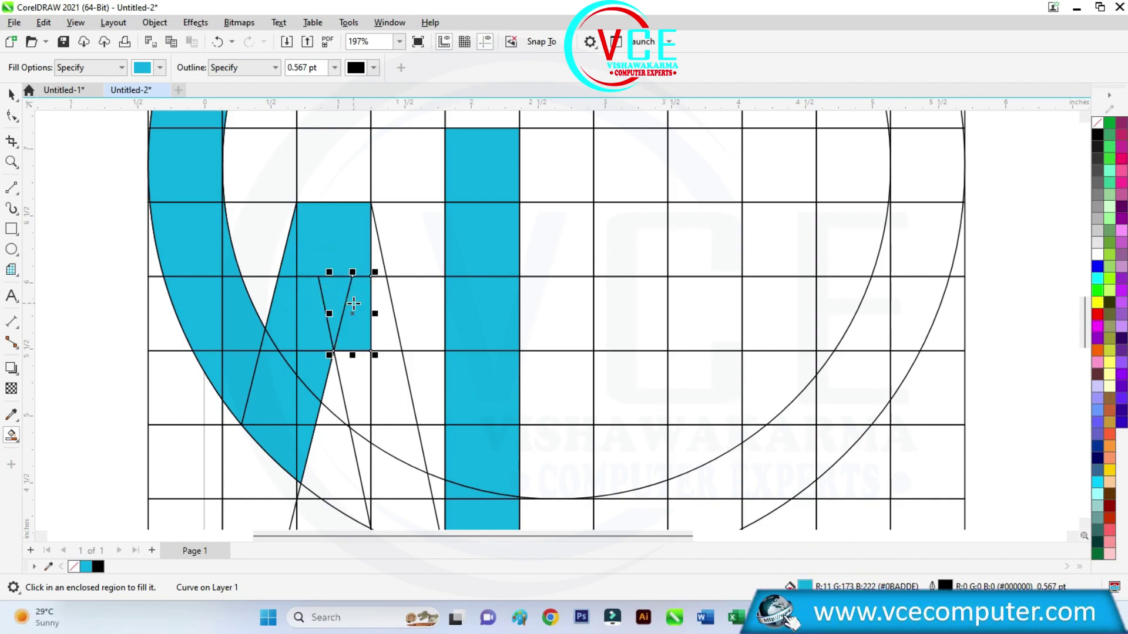
# Step: Fill the W's right stroke and the small slivers at its foot in cyan
pyautogui.click(376, 257)
pyautogui.click(390, 320)
pyautogui.click(386, 373)
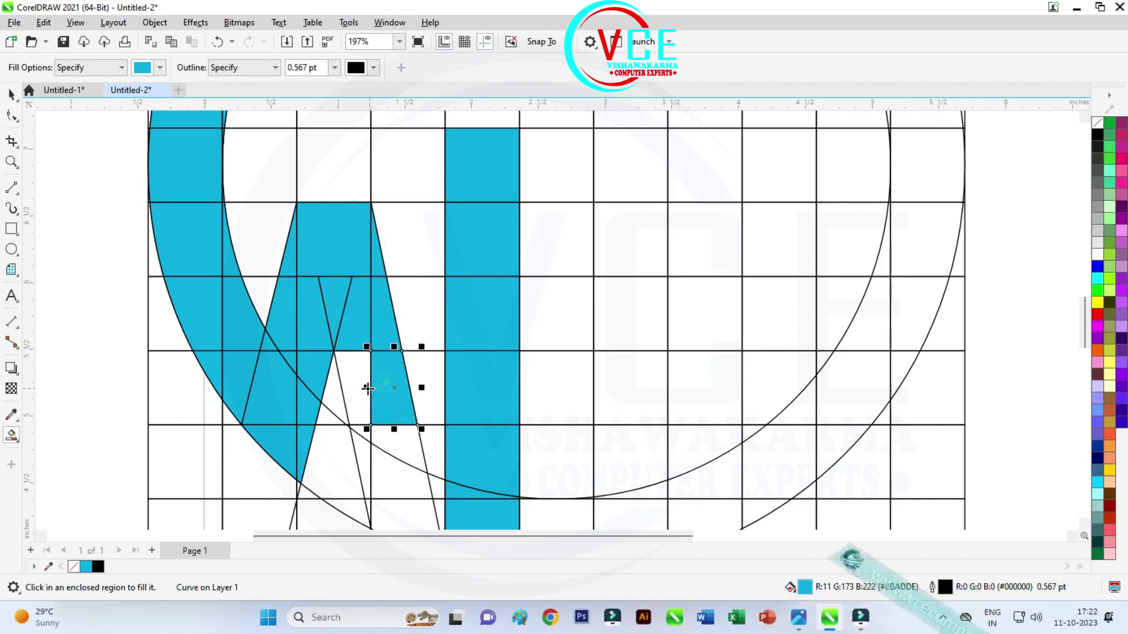
pyautogui.click(360, 420)
pyautogui.scroll(-2, 360, 423)
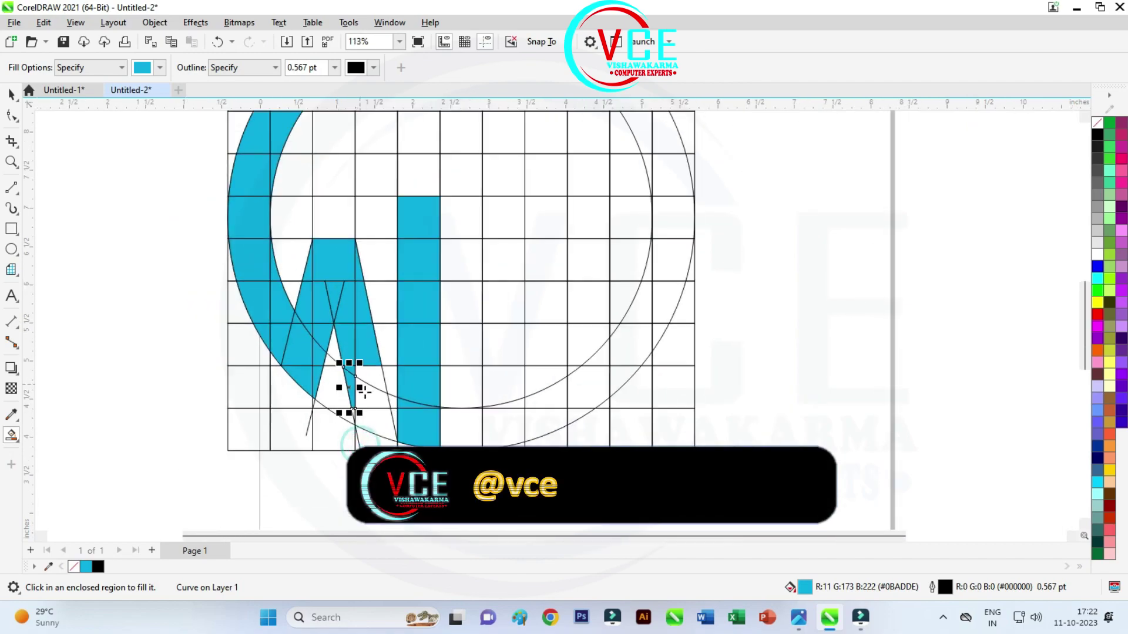
pyautogui.scroll(2, 377, 371)
pyautogui.click(374, 373)
pyautogui.scroll(2, 340, 412)
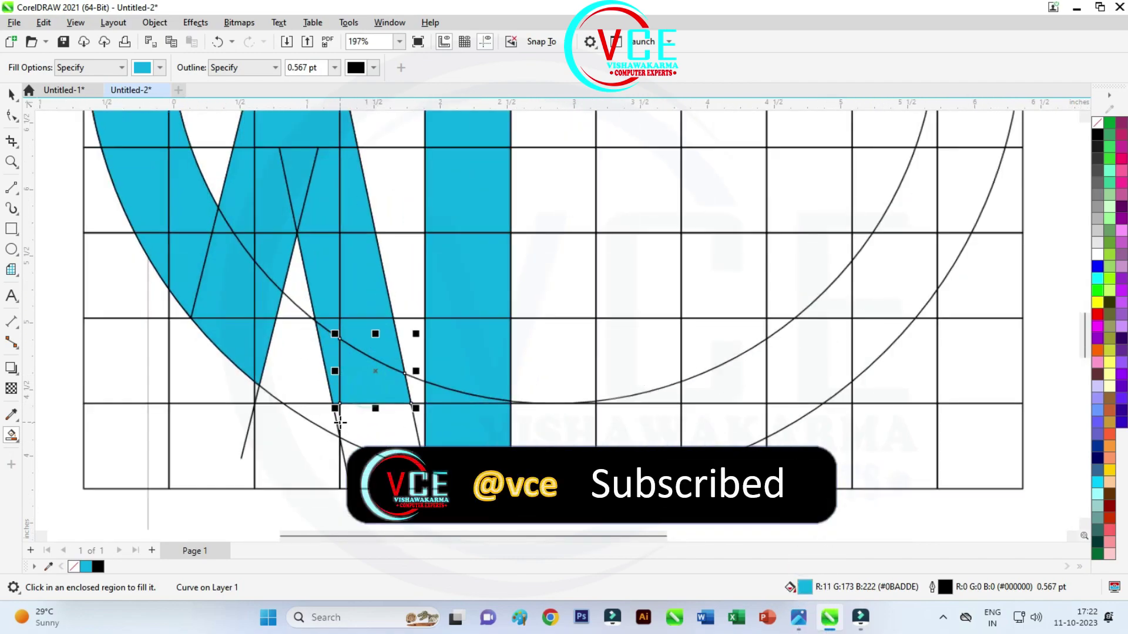
pyautogui.scroll(1, 338, 406)
pyautogui.click(339, 406)
pyautogui.scroll(-1, 380, 415)
pyautogui.scroll(-1, 380, 415)
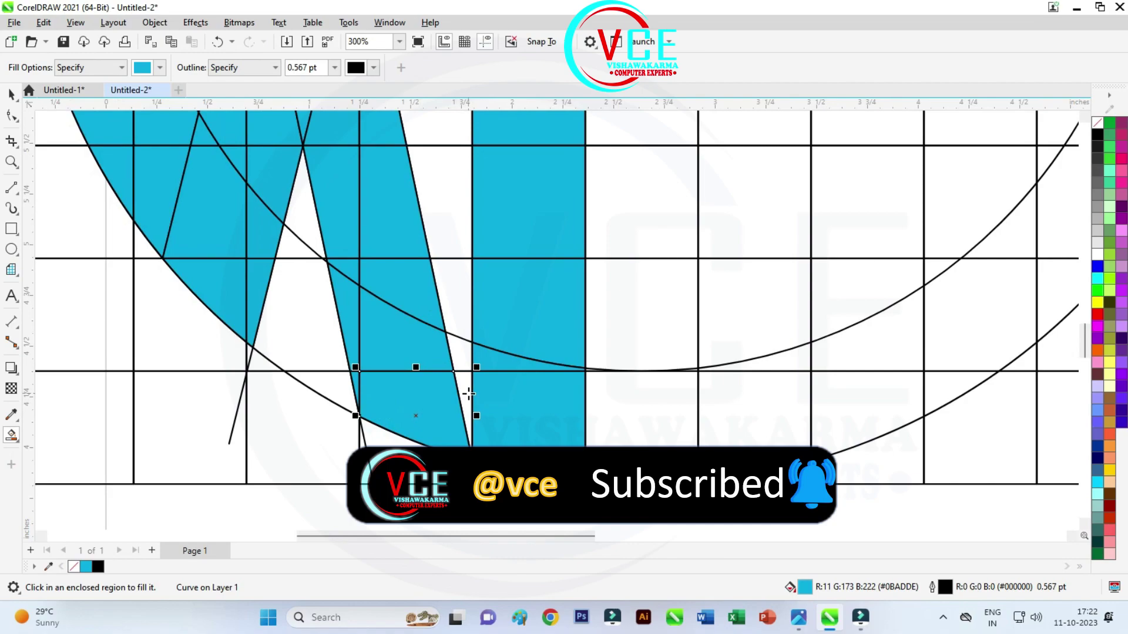
pyautogui.click(467, 392)
pyautogui.scroll(-4, 427, 382)
pyautogui.scroll(-1, 421, 417)
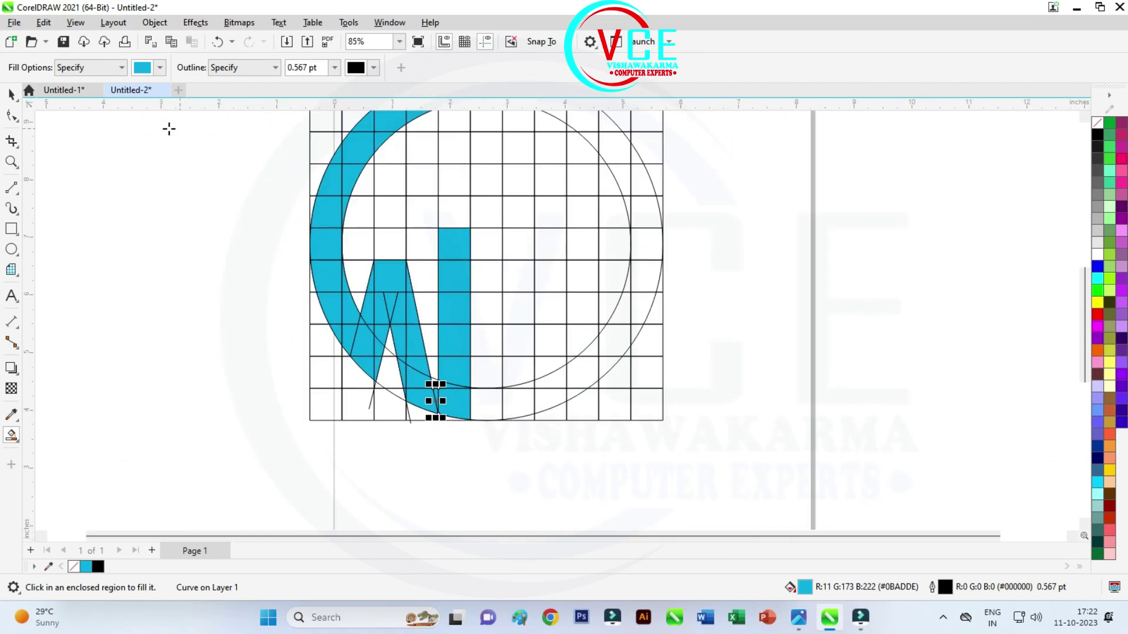
# Step: Leave Smart Fill and return to the Pick tool
pyautogui.press('space')
pyautogui.scroll(-2, 235, 355)
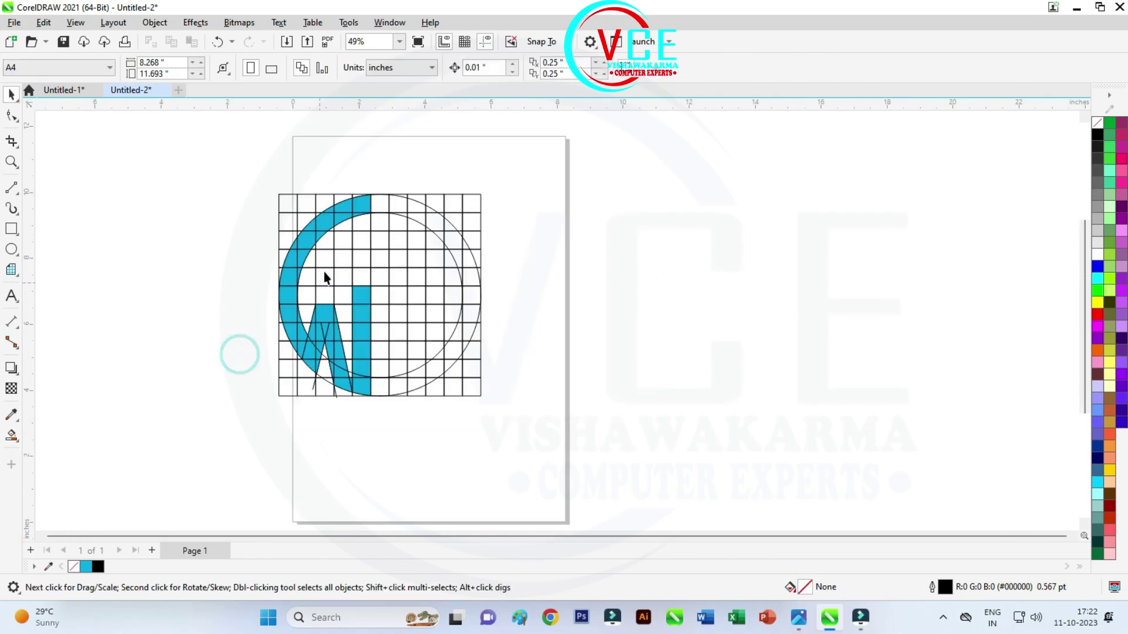
pyautogui.scroll(1, 408, 213)
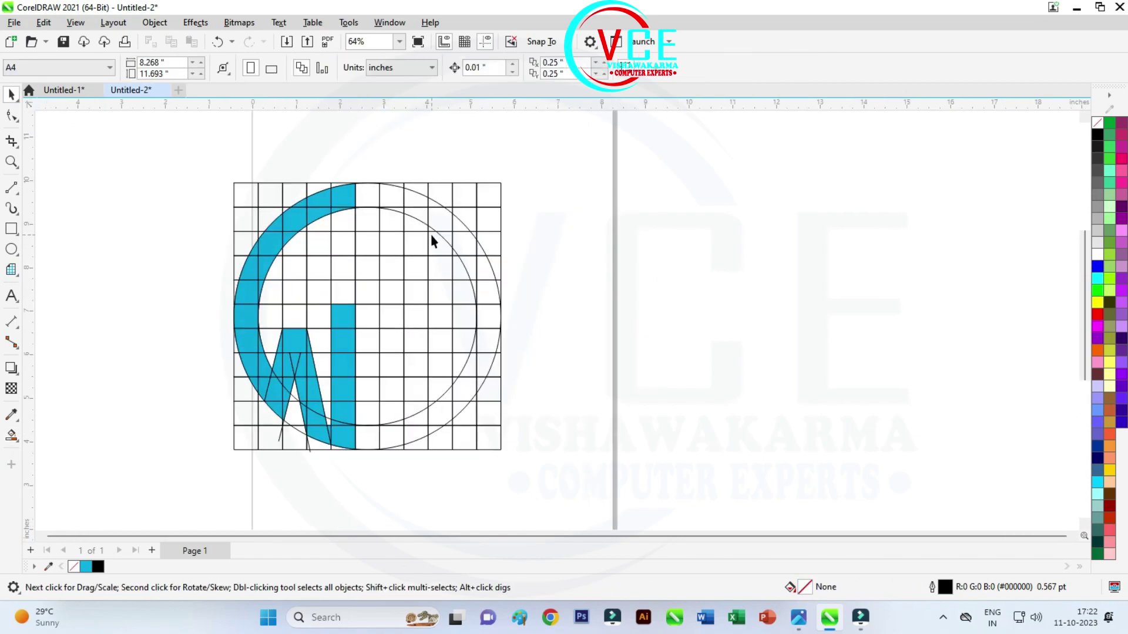
# Step: With Smart Fill, fill all ten cells of the new vertical column blue
pyautogui.click(8, 438)
pyautogui.click(53, 447)
pyautogui.scroll(1, 548, 347)
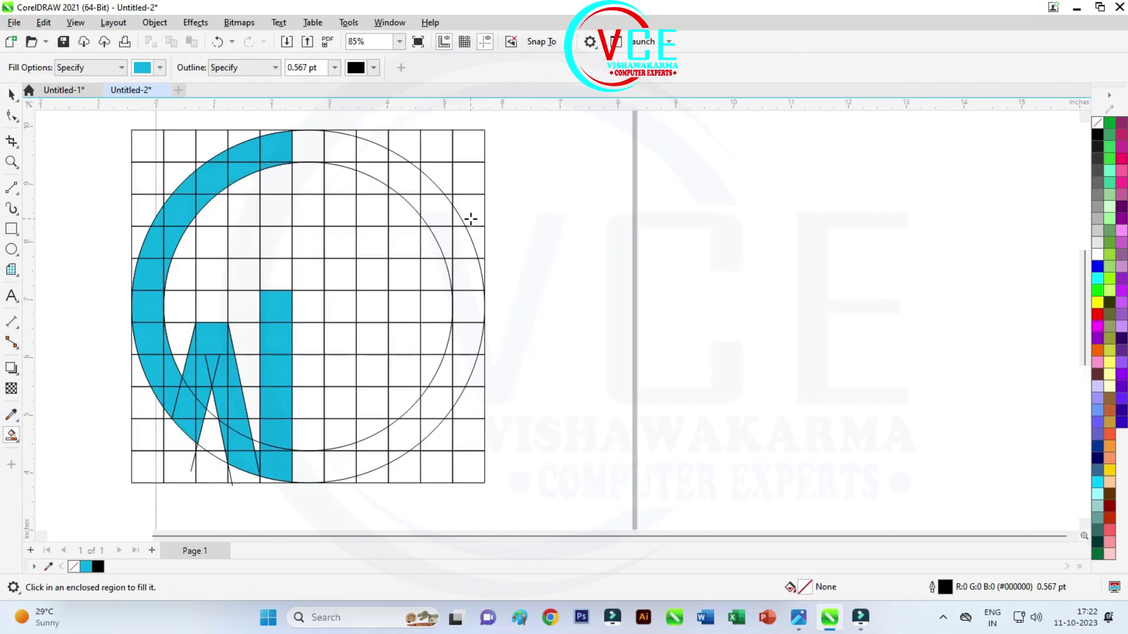
pyautogui.scroll(1, 471, 219)
pyautogui.click(305, 133)
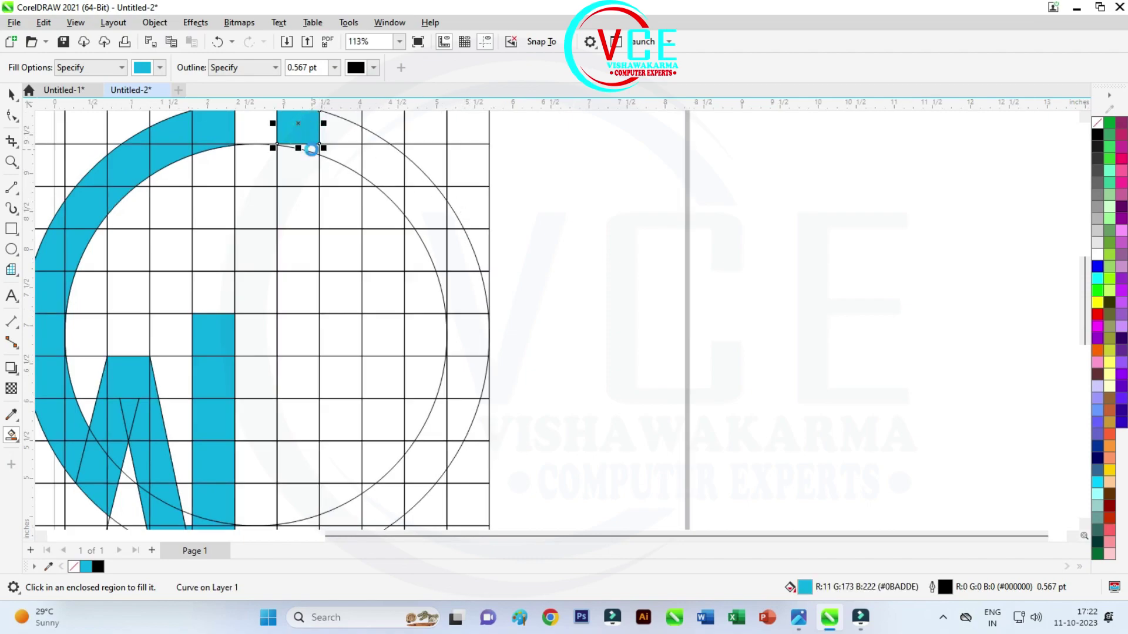
pyautogui.click(305, 166)
pyautogui.click(302, 208)
pyautogui.click(301, 249)
pyautogui.click(300, 292)
pyautogui.click(299, 337)
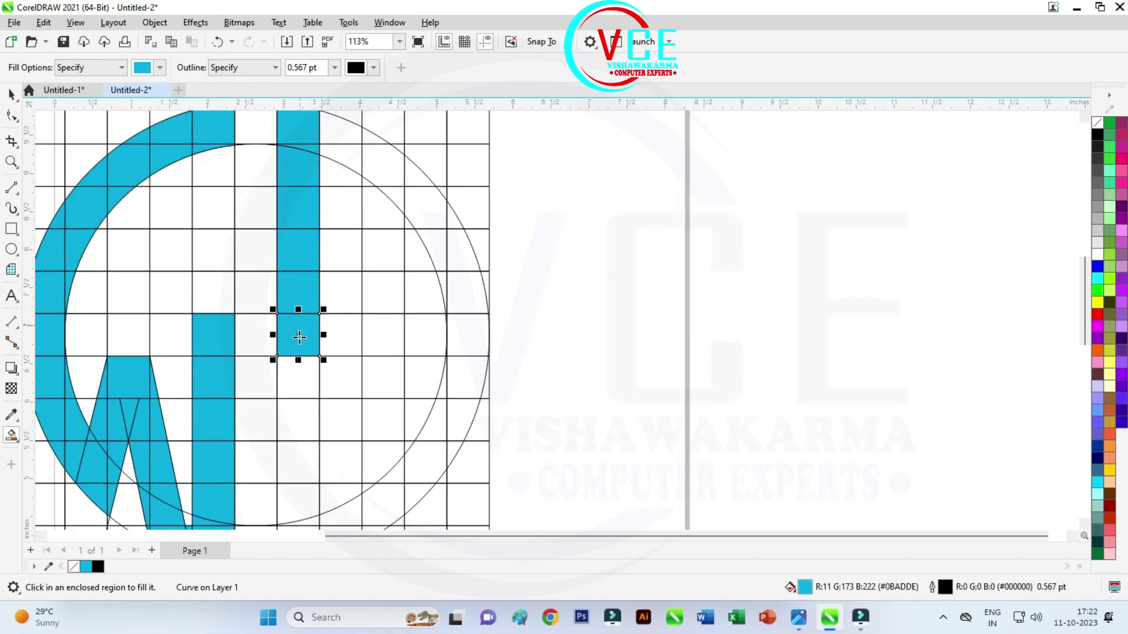
pyautogui.click(300, 372)
pyautogui.click(306, 409)
pyautogui.click(307, 450)
pyautogui.click(308, 488)
# Step: Fill the cell beside the column and the lower and right curve band segments blue
pyautogui.scroll(-2, 372, 321)
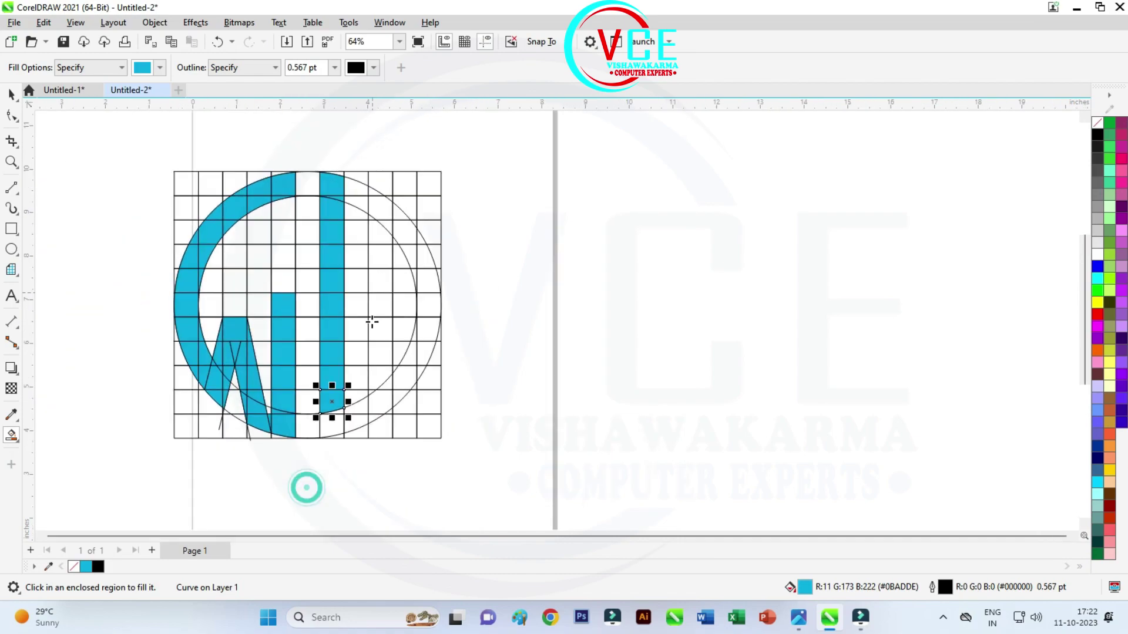
pyautogui.scroll(2, 370, 433)
pyautogui.scroll(1, 370, 433)
pyautogui.click(334, 412)
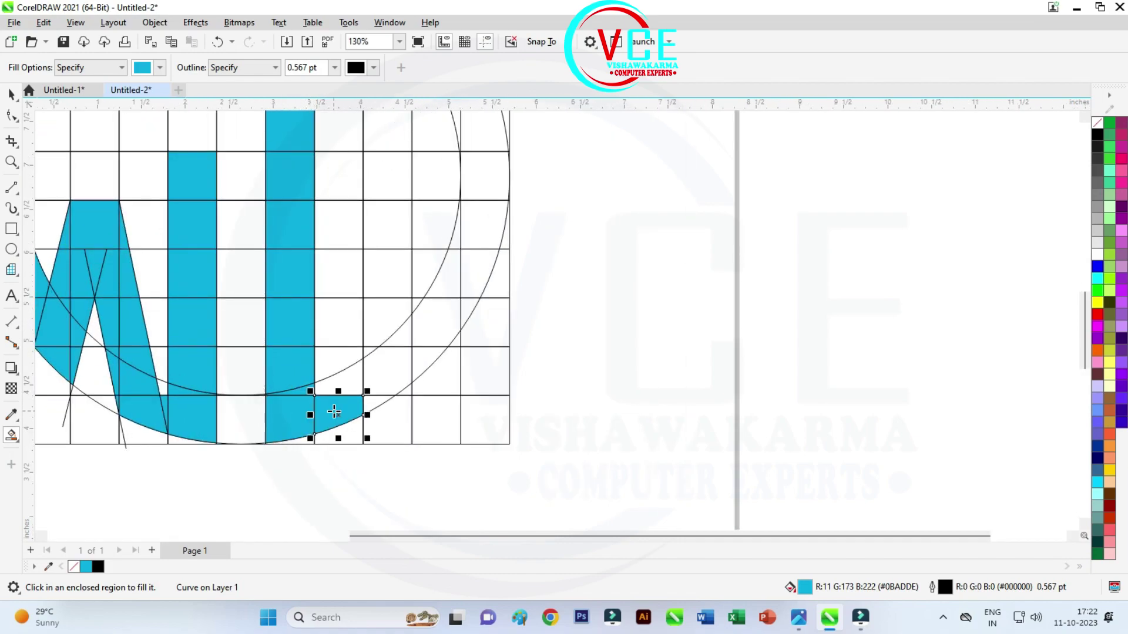
pyautogui.click(354, 382)
pyautogui.click(377, 402)
pyautogui.click(388, 377)
pyautogui.click(425, 361)
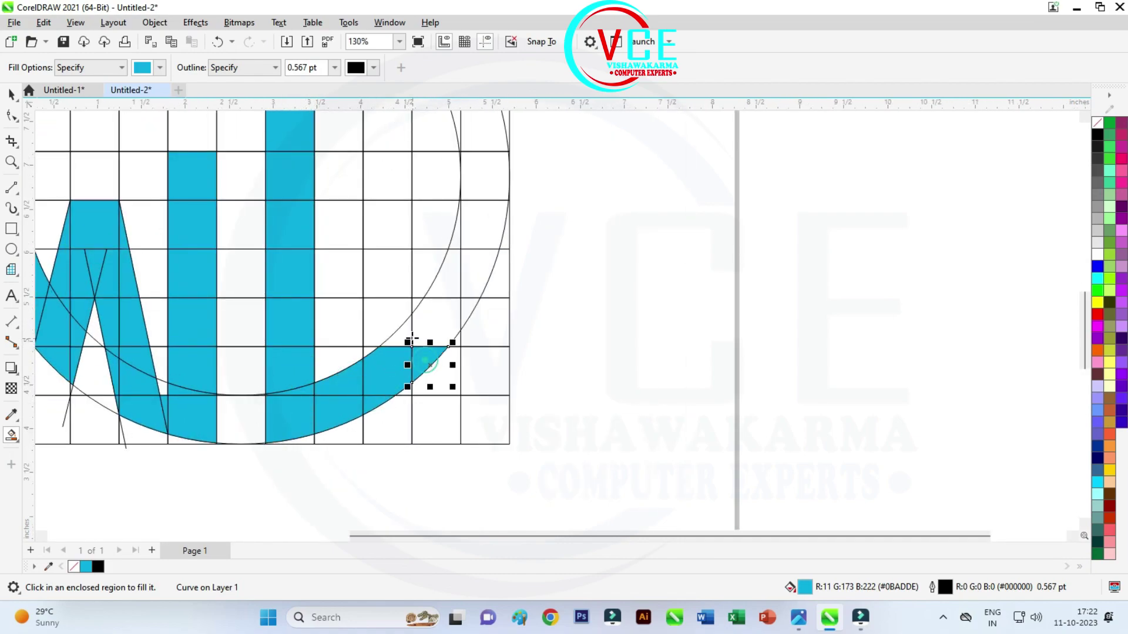
pyautogui.click(434, 326)
pyautogui.click(470, 311)
pyautogui.click(455, 273)
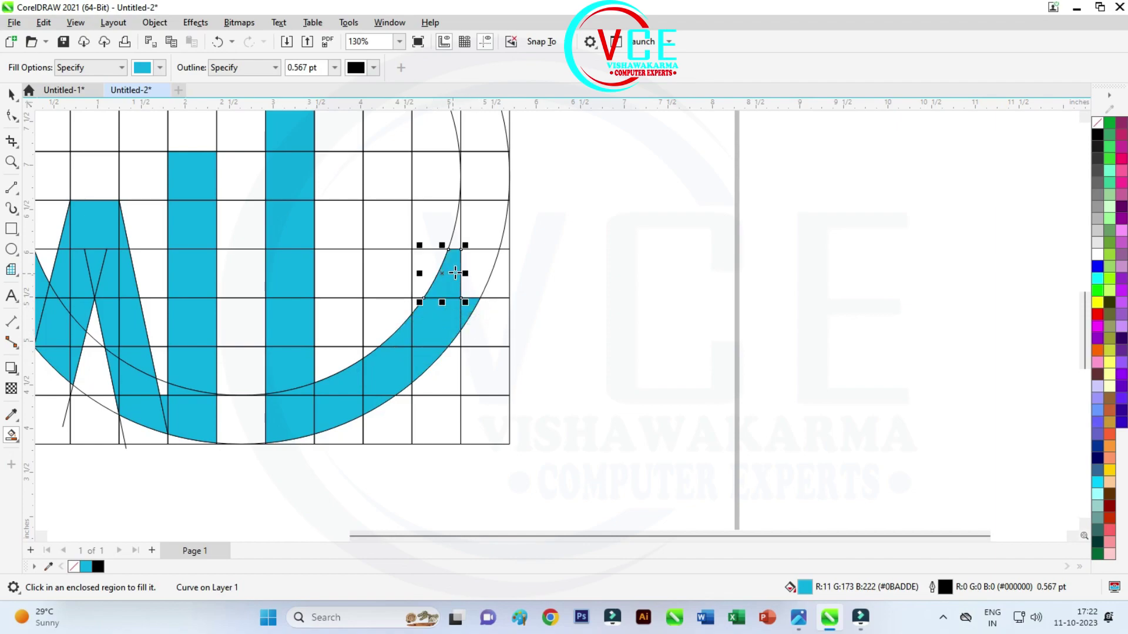
# Step: Fill the remaining upper and right circle band pieces blue
pyautogui.scroll(-2, 473, 267)
pyautogui.scroll(1, 491, 126)
pyautogui.scroll(2, 341, 145)
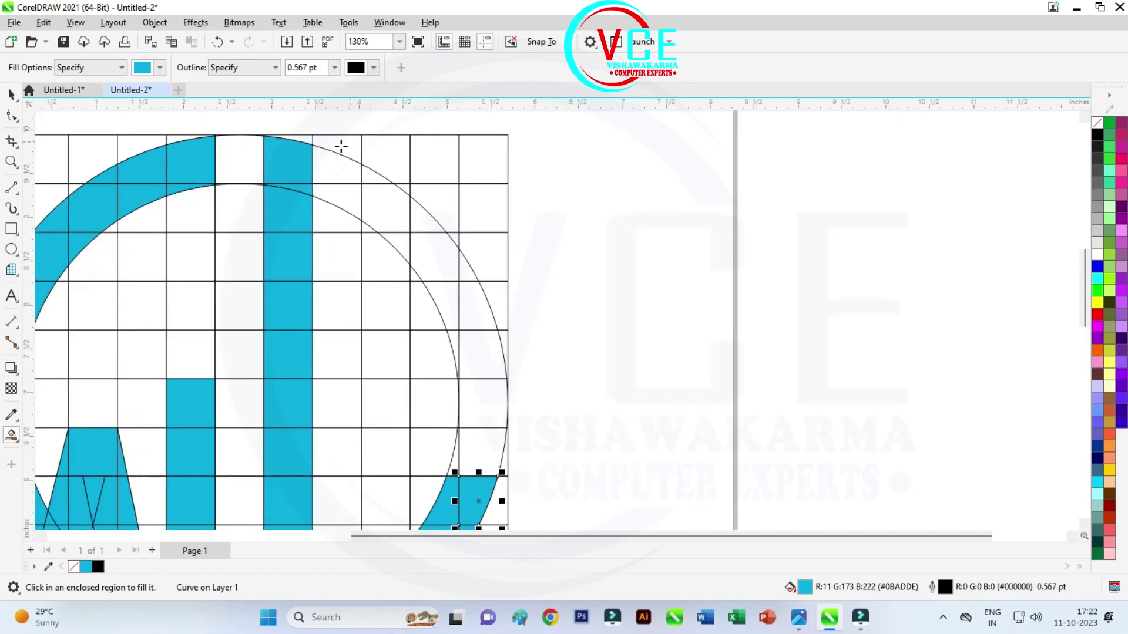
pyautogui.click(332, 175)
pyautogui.click(337, 207)
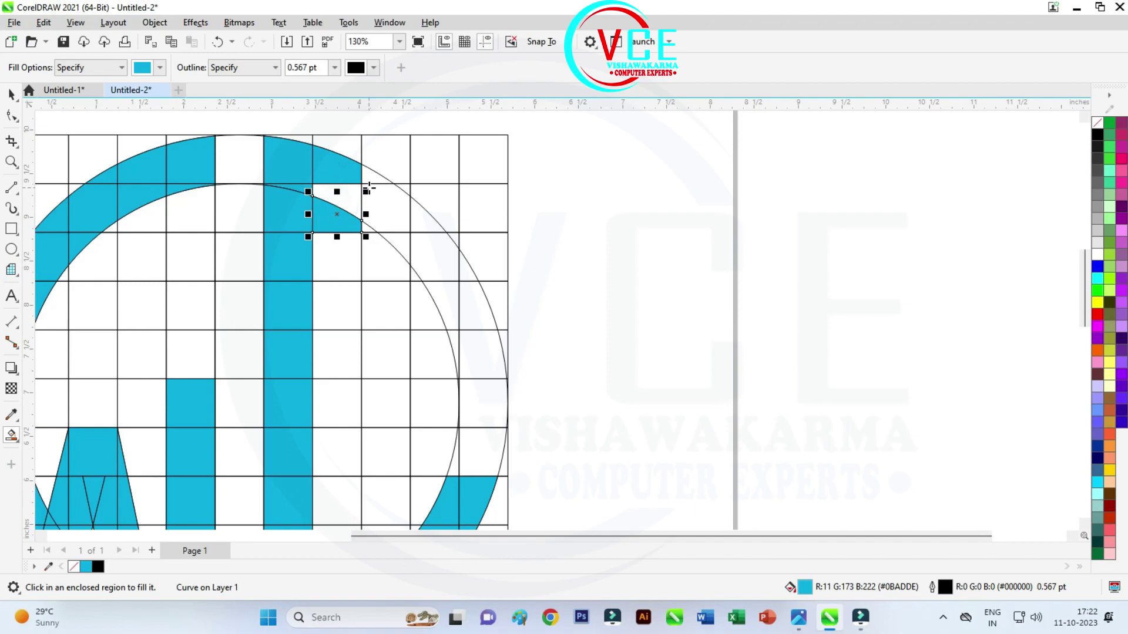
pyautogui.click(352, 170)
pyautogui.click(379, 173)
pyautogui.click(386, 217)
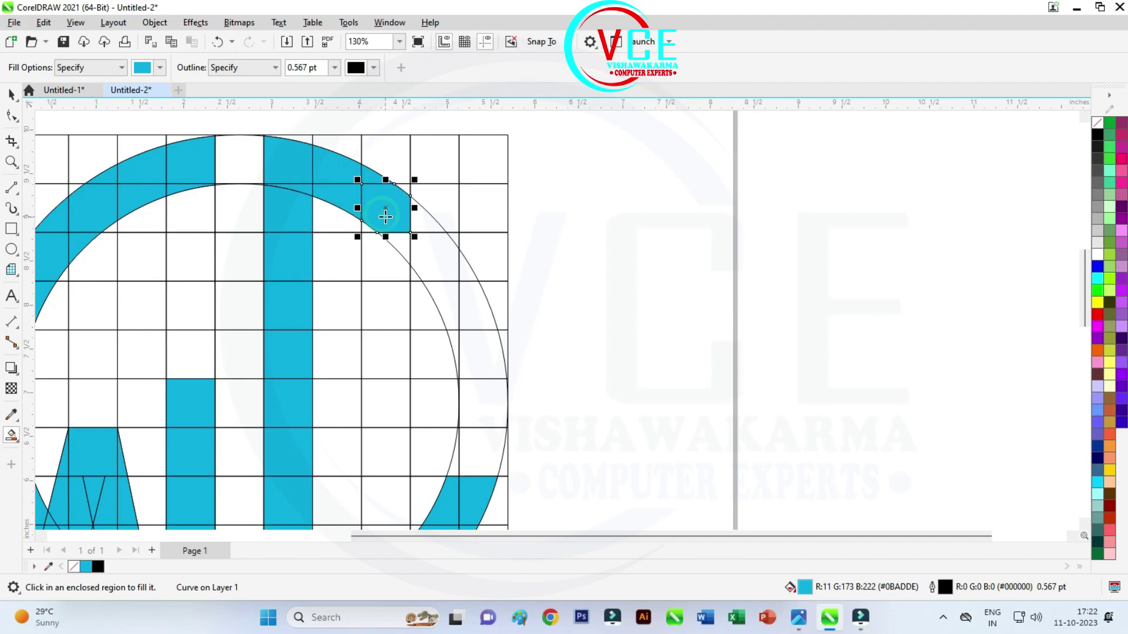
pyautogui.click(434, 212)
pyautogui.click(400, 247)
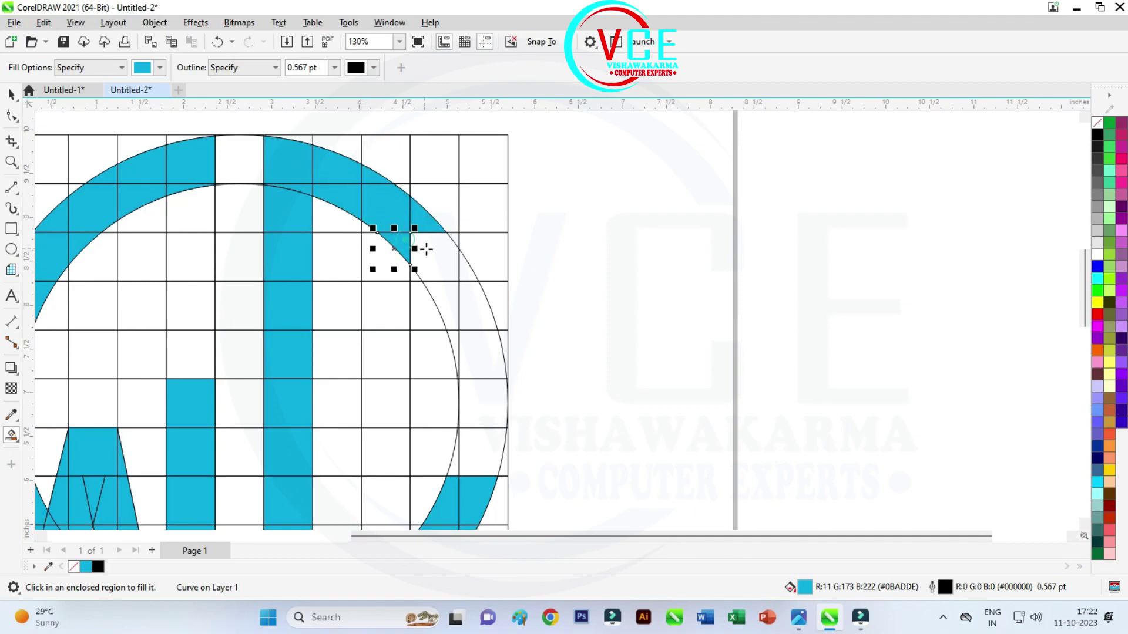
pyautogui.click(438, 258)
pyautogui.click(457, 288)
pyautogui.click(473, 305)
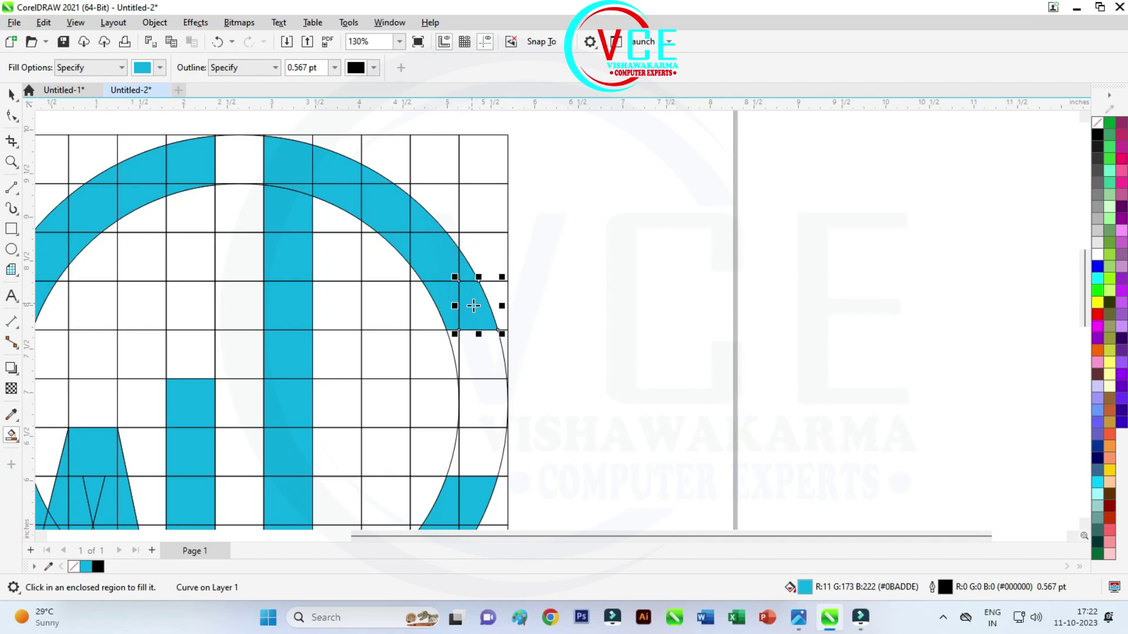
pyautogui.click(478, 348)
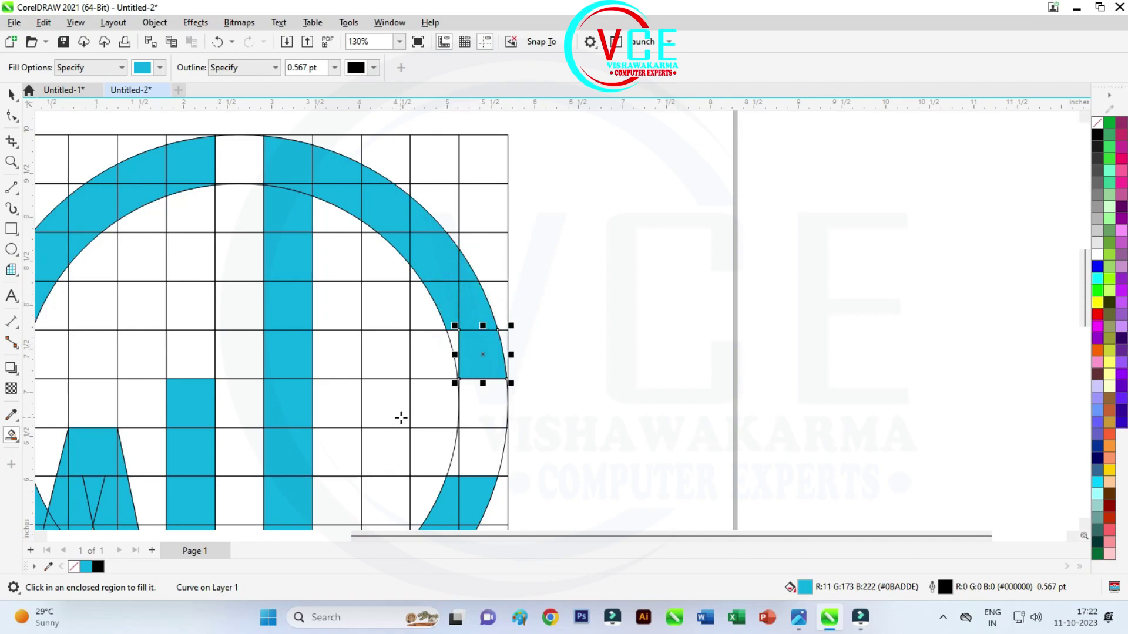
# Step: Undo the mistaken fill, fill the E's three middle-bar cells blue, then deselect
pyautogui.hotkey('ctrl', 'z')
pyautogui.click(320, 403)
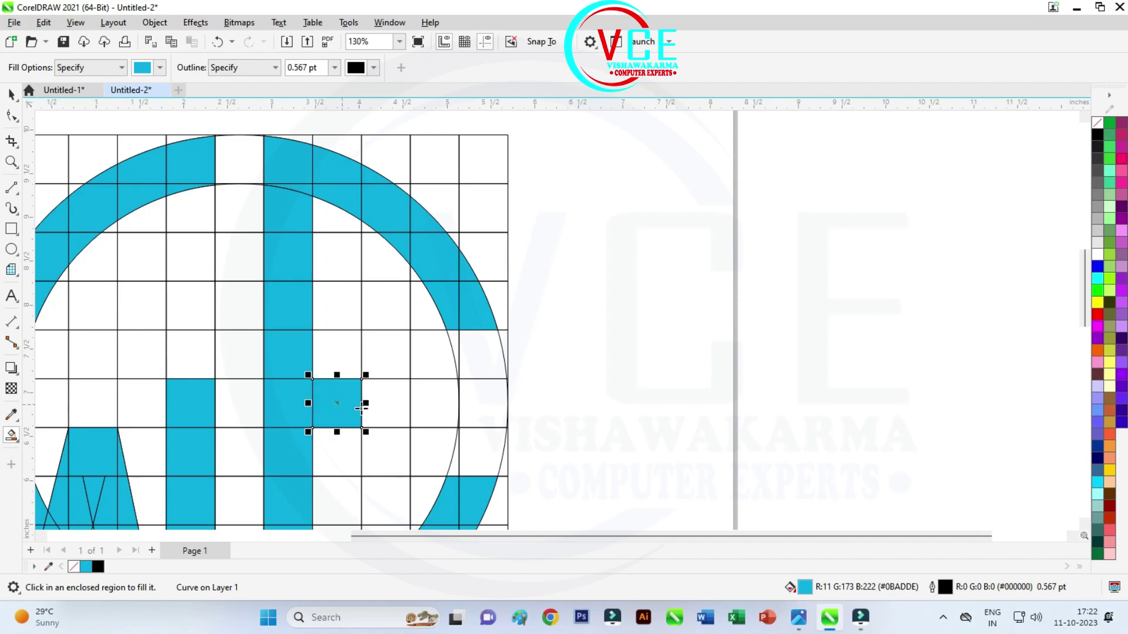
pyautogui.click(384, 404)
pyautogui.click(436, 404)
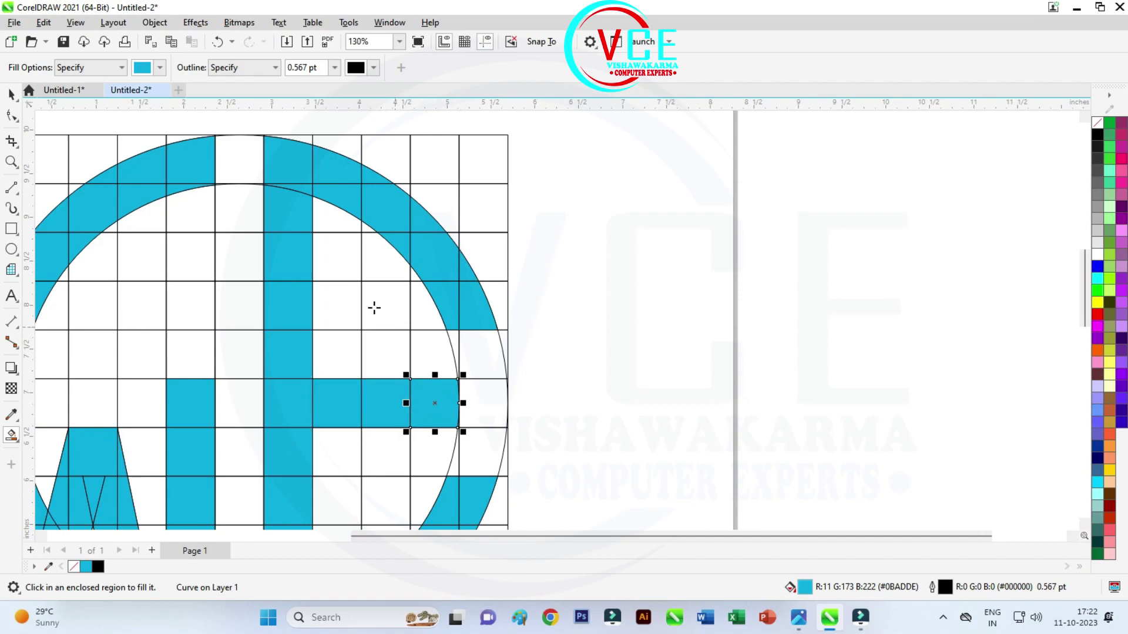
pyautogui.scroll(-2, 375, 307)
pyautogui.scroll(-1, 367, 329)
pyautogui.scroll(1, 362, 348)
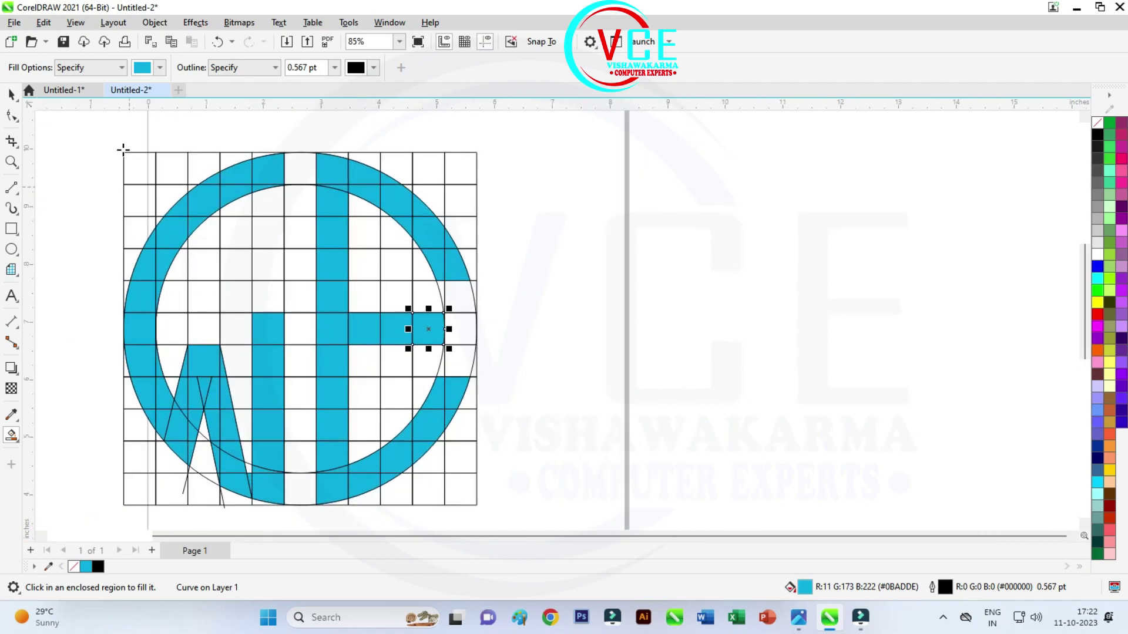
pyautogui.click(11, 94)
pyautogui.click(570, 256)
# Step: Delete the construction grid group
pyautogui.scroll(-1, 395, 214)
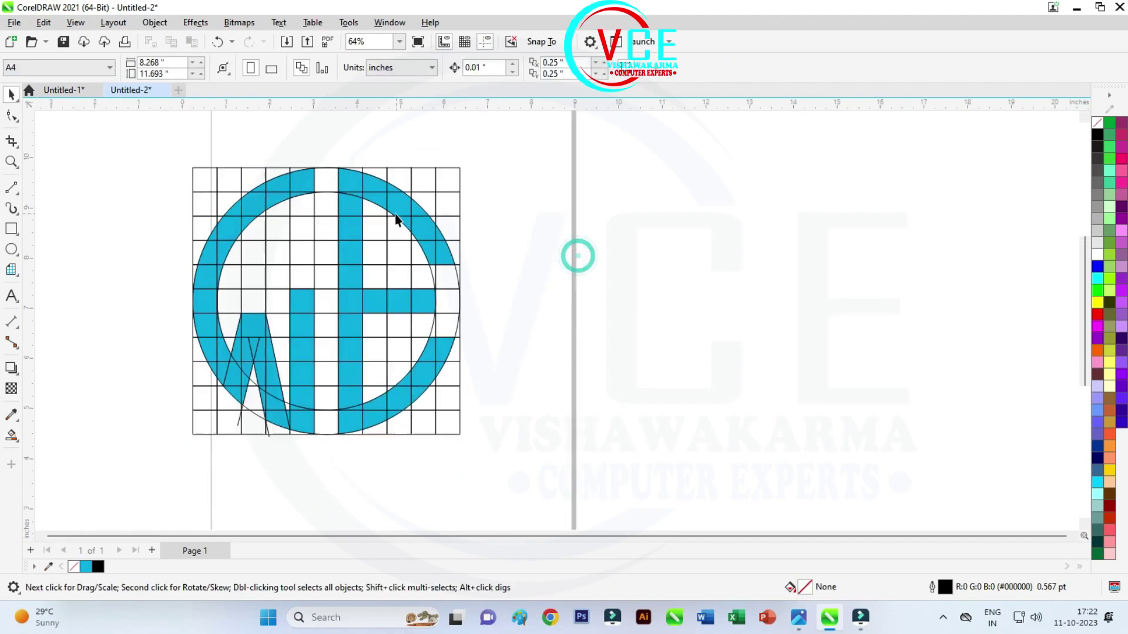
pyautogui.scroll(1, 359, 228)
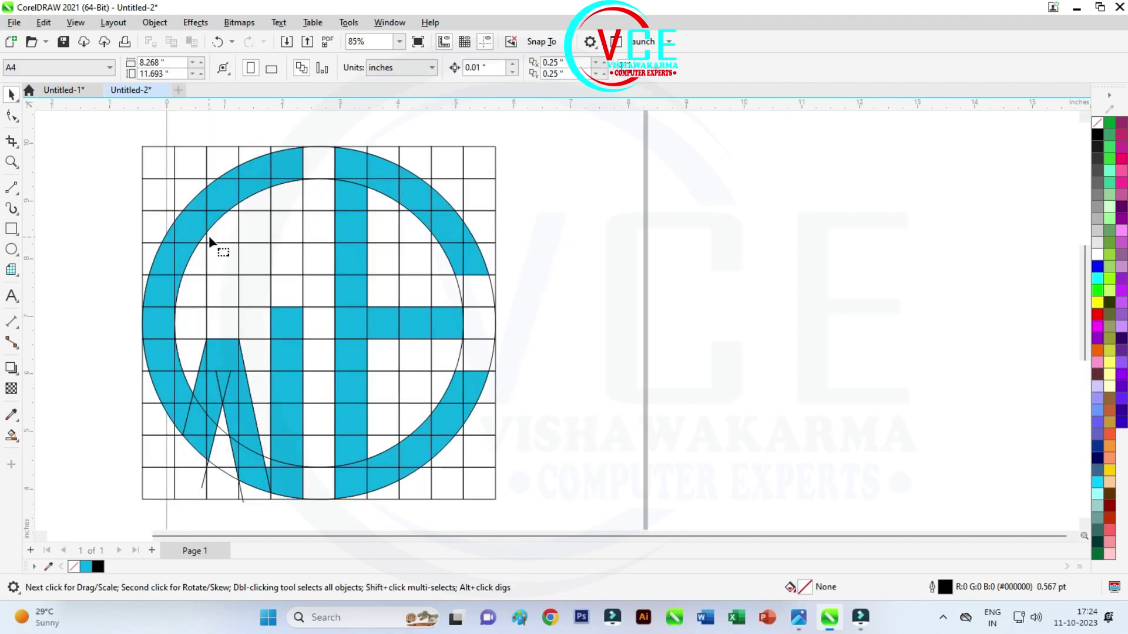
pyautogui.press('F10')
pyautogui.click(256, 241)
pyautogui.press('Escape')
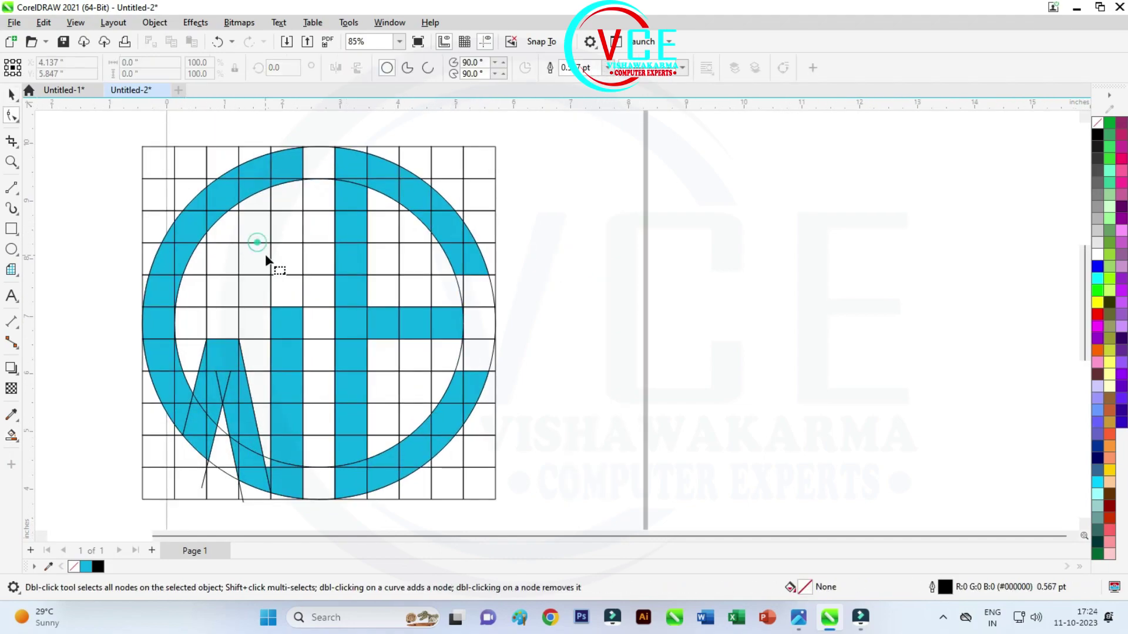
pyautogui.press('space')
pyautogui.click(147, 216)
pyautogui.press('Delete')
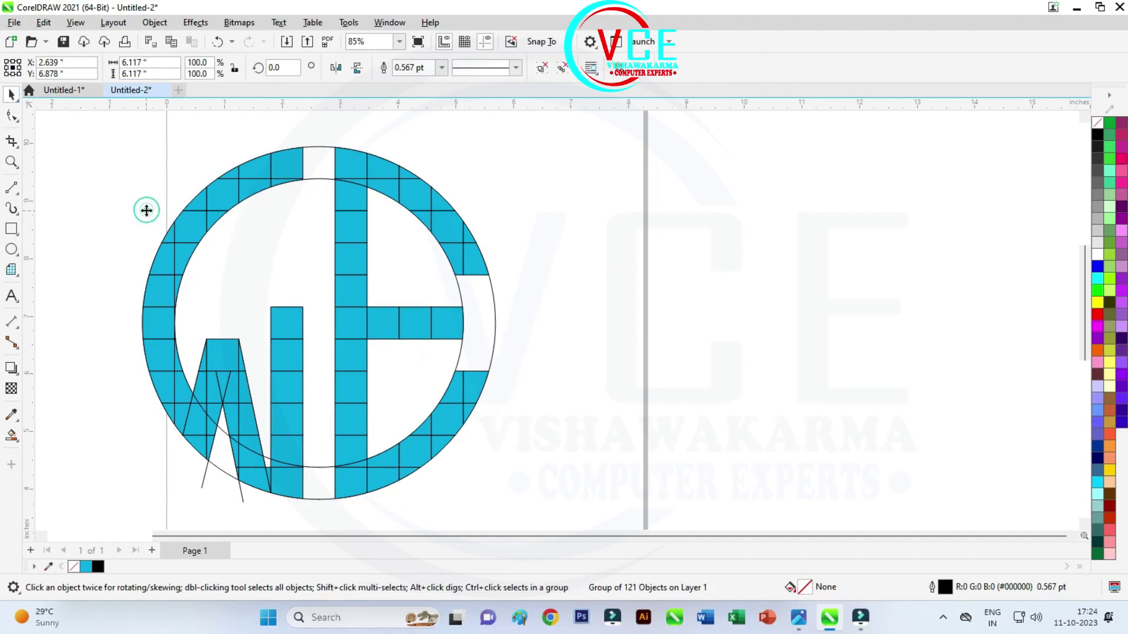
# Step: Delete the inner guide circle, the outer guide circle and the stray line below the W
pyautogui.click(320, 184)
pyautogui.press('Delete')
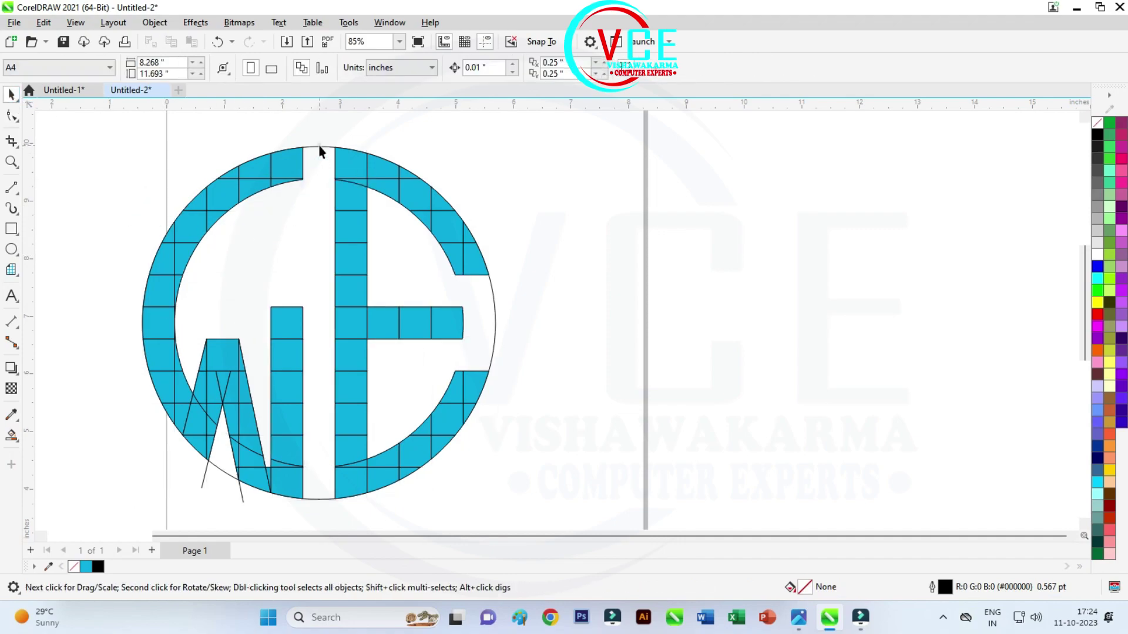
pyautogui.click(204, 477)
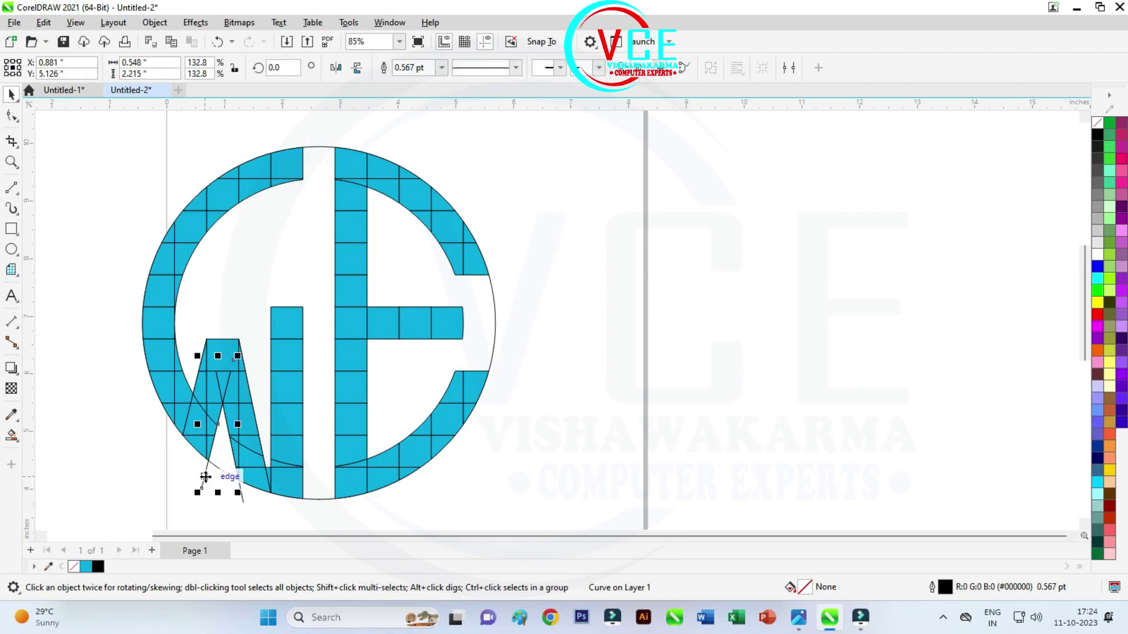
pyautogui.click(221, 470)
pyautogui.press('Delete')
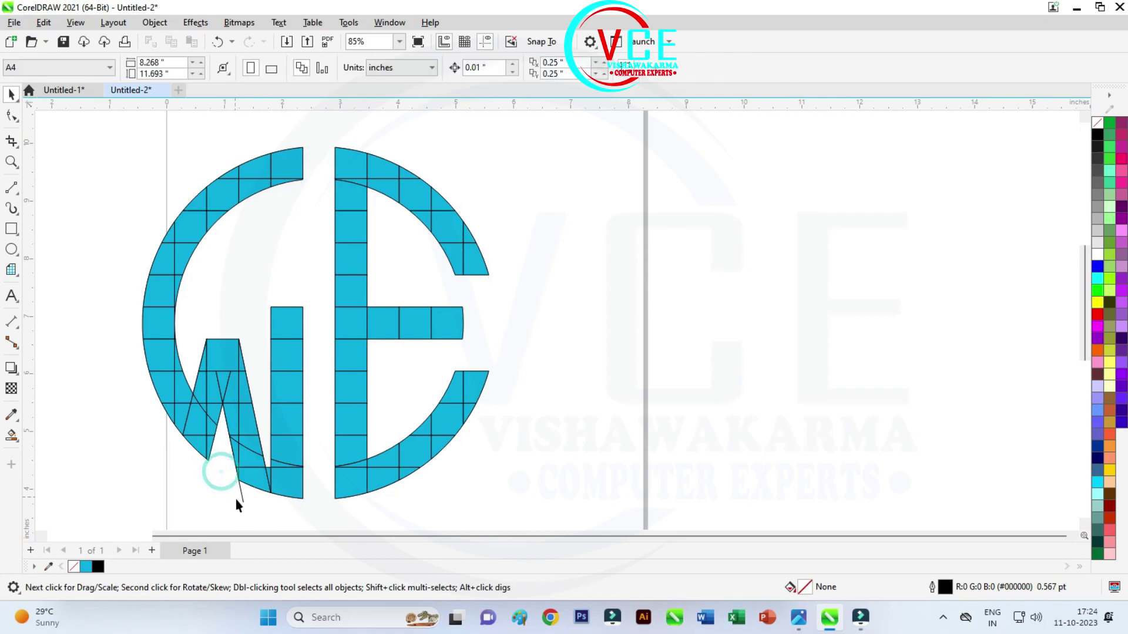
pyautogui.click(241, 494)
pyautogui.press('Delete')
pyautogui.scroll(-2, 120, 223)
pyautogui.scroll(1, 280, 242)
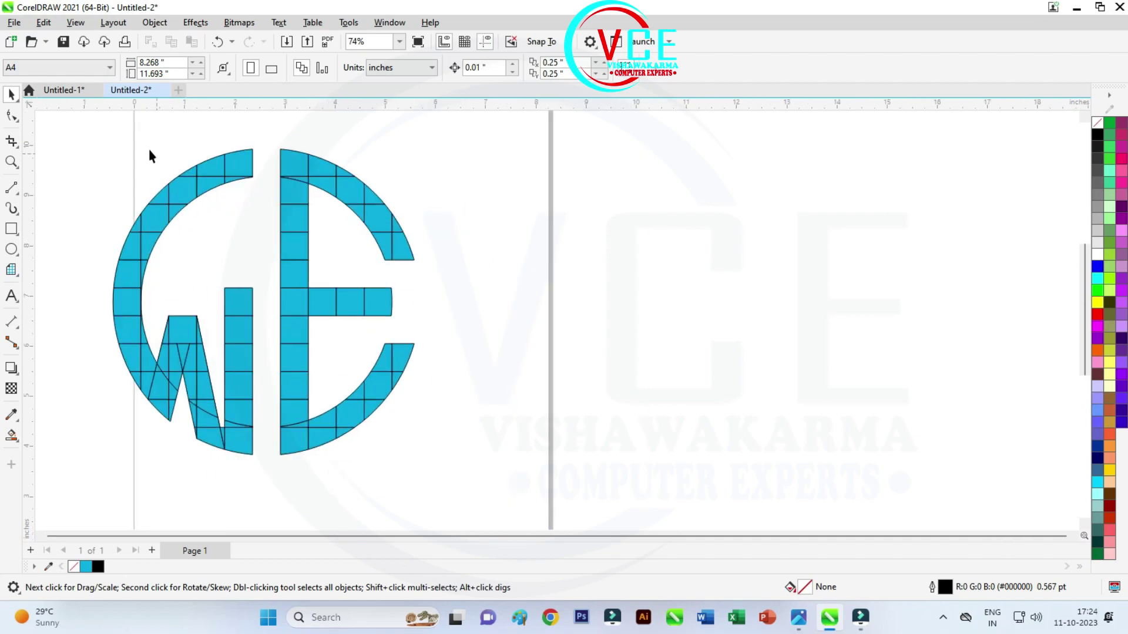
# Step: Weld all the blue monogram pieces together and inspect the resulting nodes
pyautogui.moveTo(218, 329); pyautogui.dragTo(472, 492)
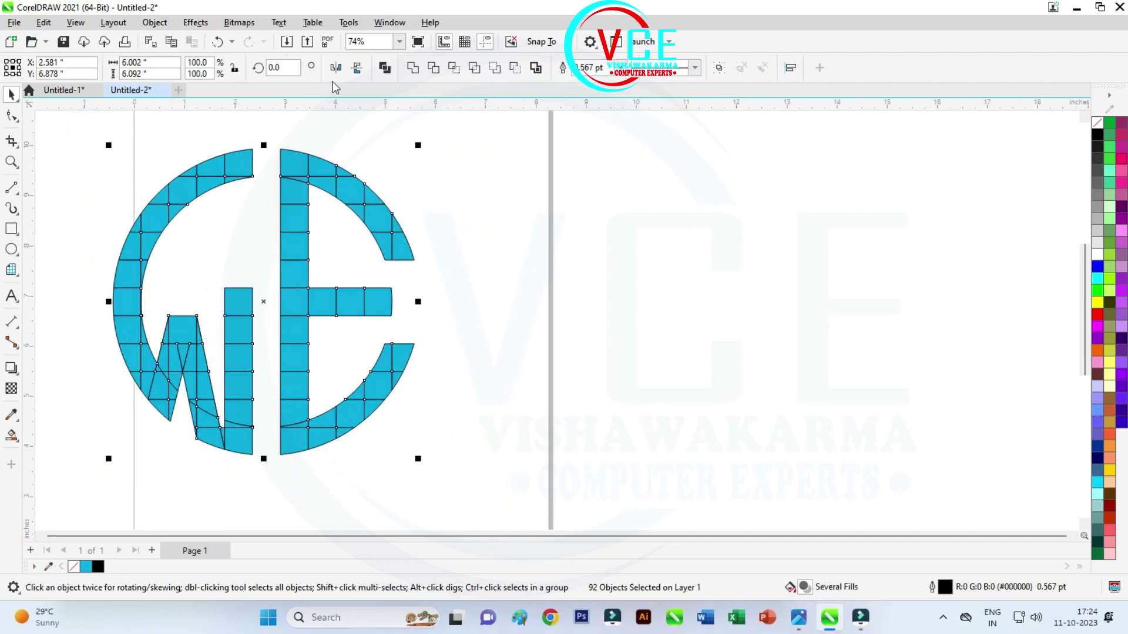
pyautogui.click(413, 67)
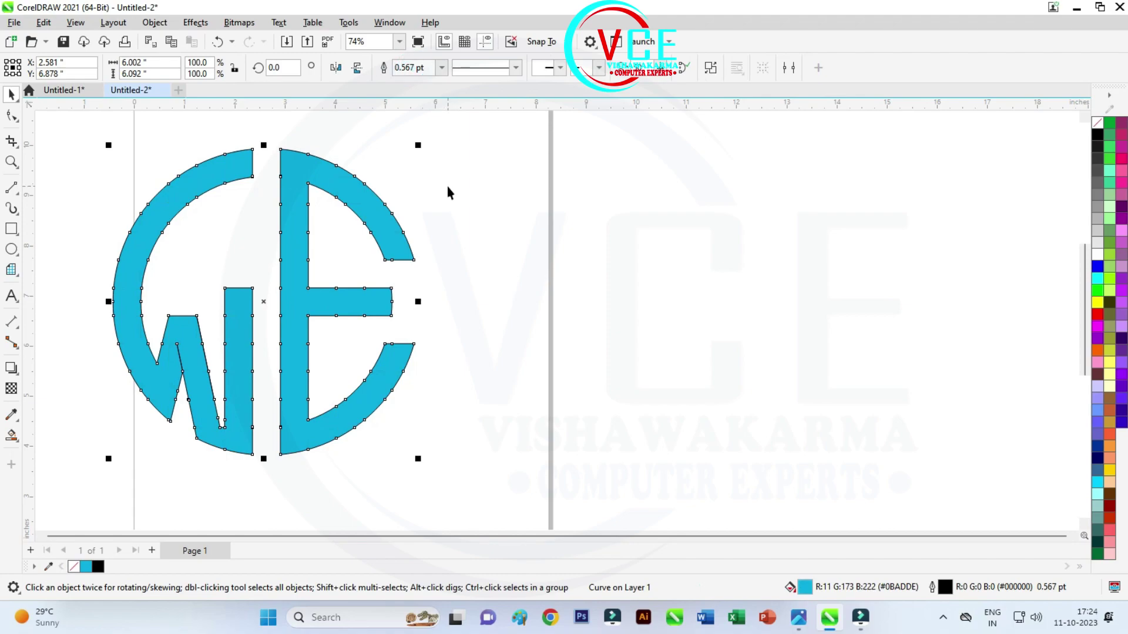
pyautogui.click(446, 187)
pyautogui.scroll(1, 162, 373)
pyautogui.scroll(5, 163, 372)
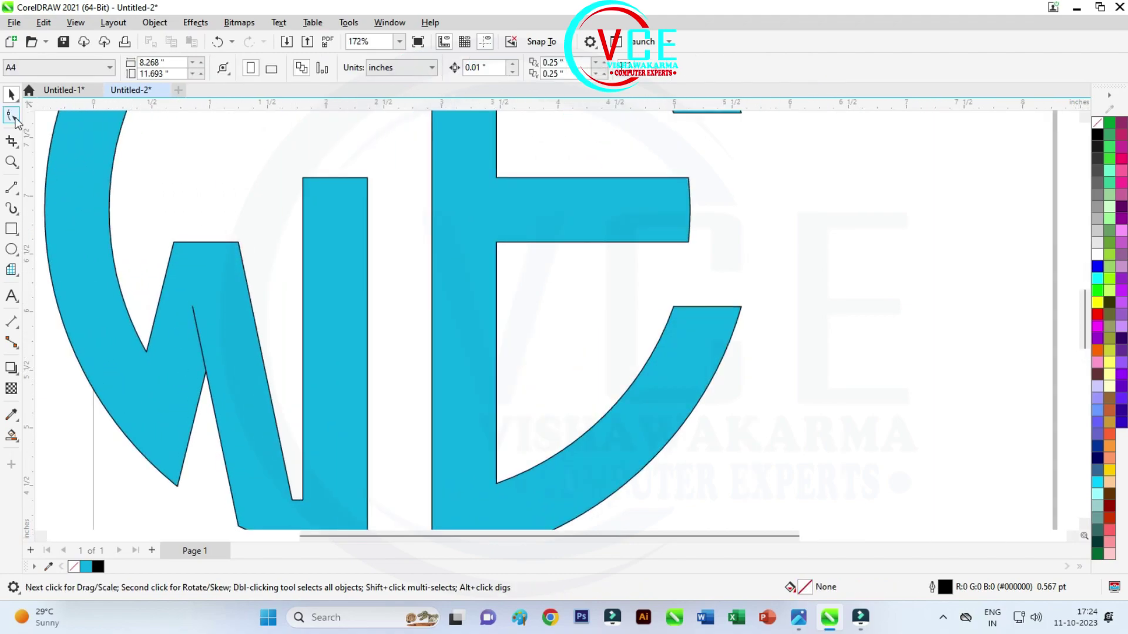
pyautogui.click(11, 116)
pyautogui.click(199, 329)
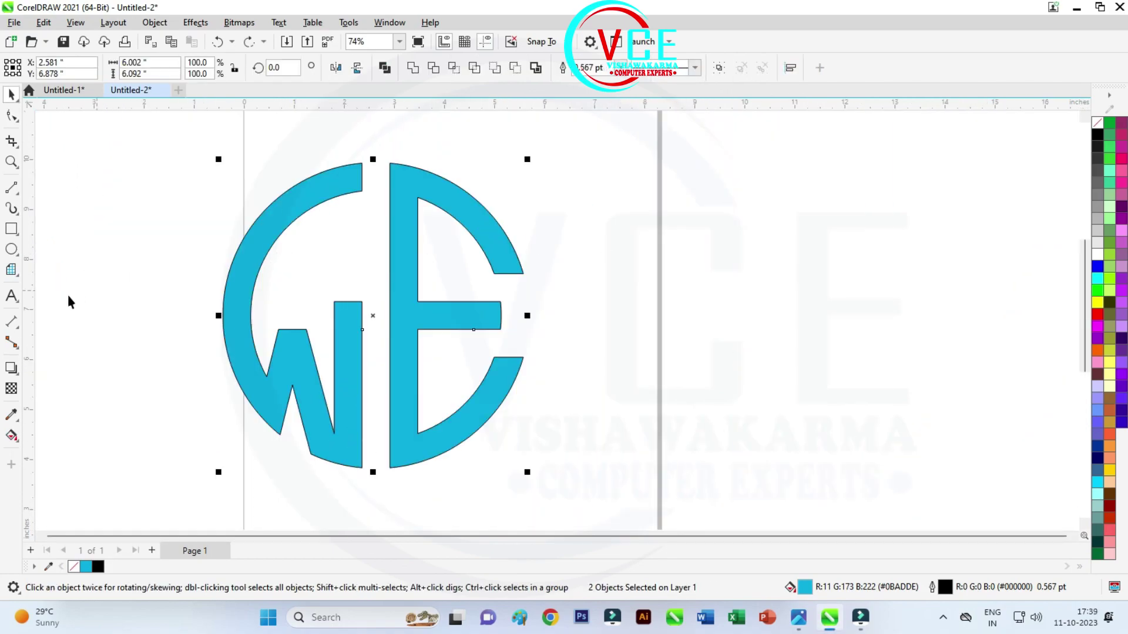
# Step: Combine the W and E parts into one curve with Ctrl+L
pyautogui.click(12, 436)
pyautogui.click(61, 450)
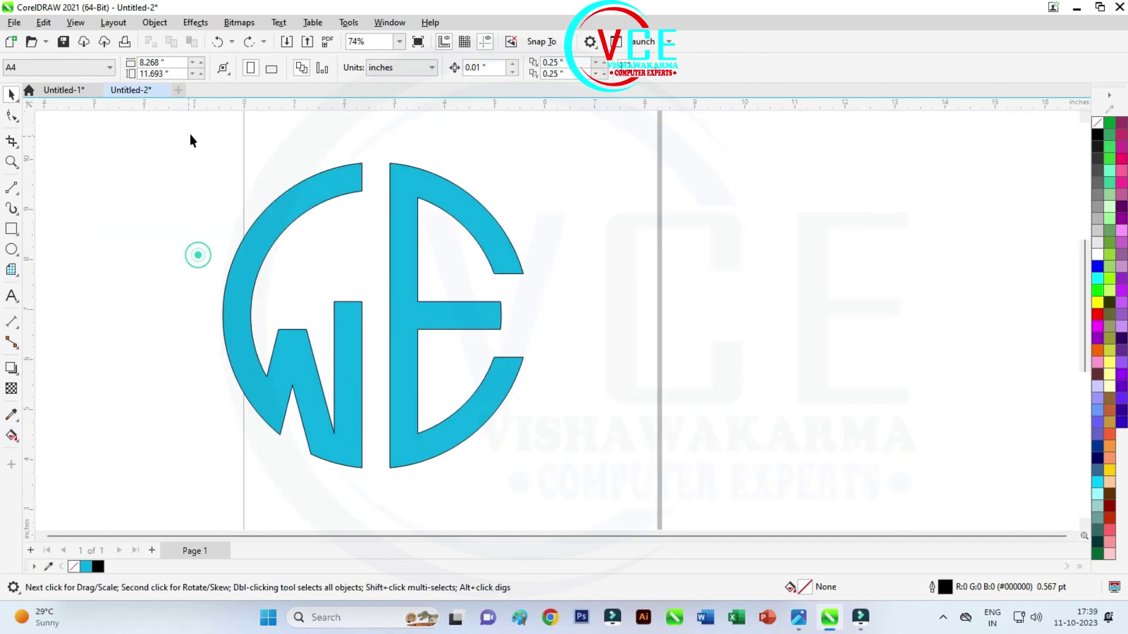
pyautogui.moveTo(189, 130); pyautogui.dragTo(565, 507)
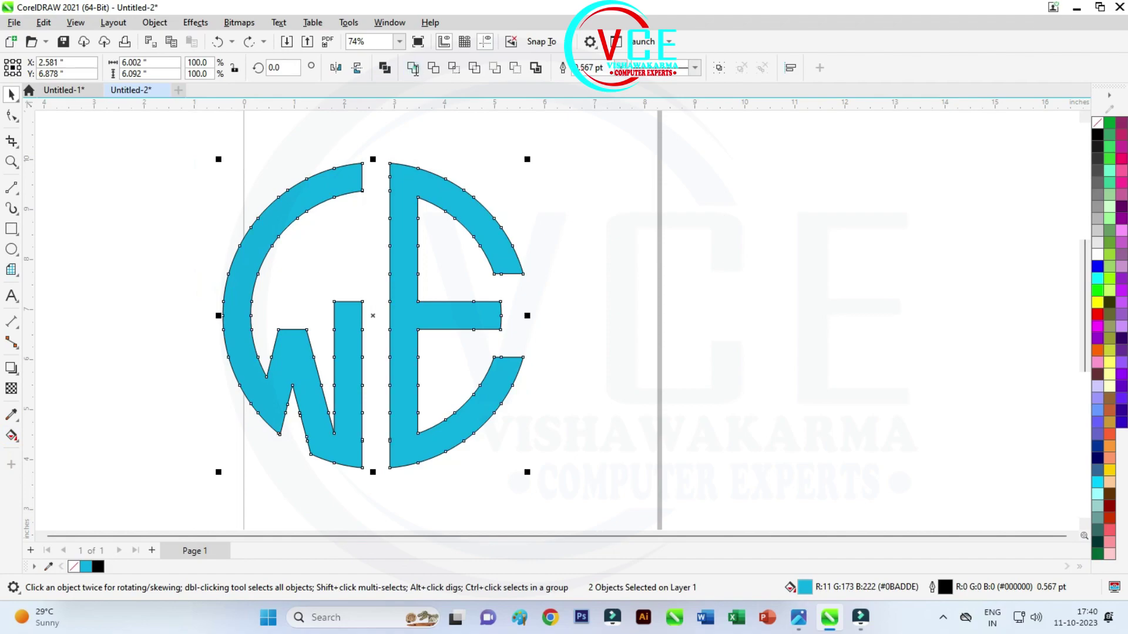
pyautogui.hotkey('ctrl', 'l')
# Step: Fill the monogram with an elliptical fountain fill, red at the centre and dark red at the edge
pyautogui.click(12, 436)
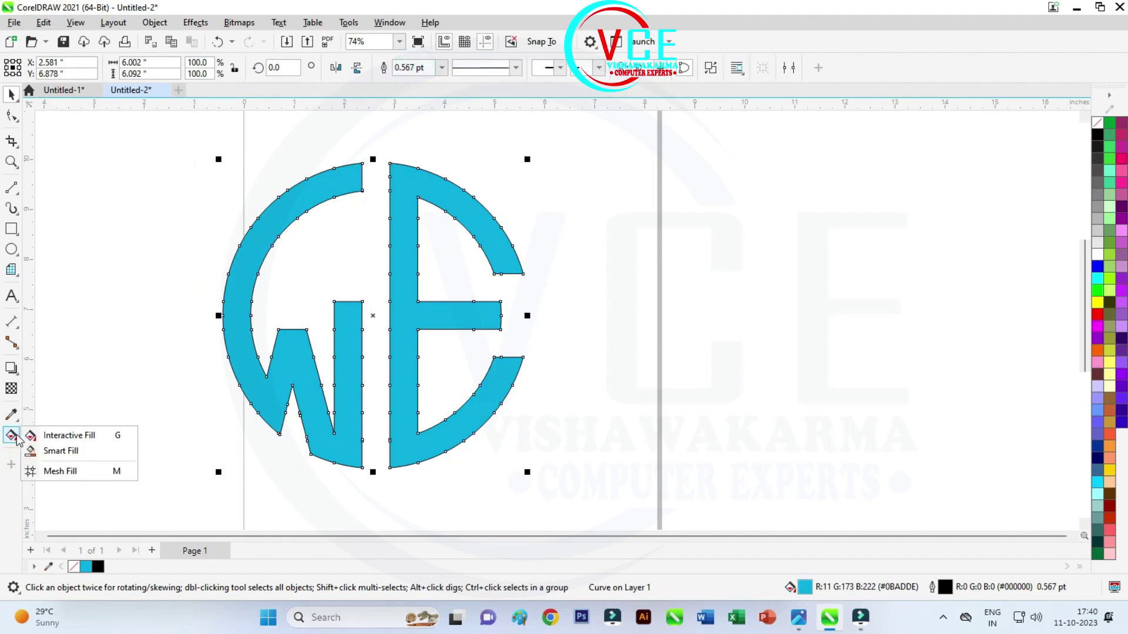
pyautogui.click(65, 435)
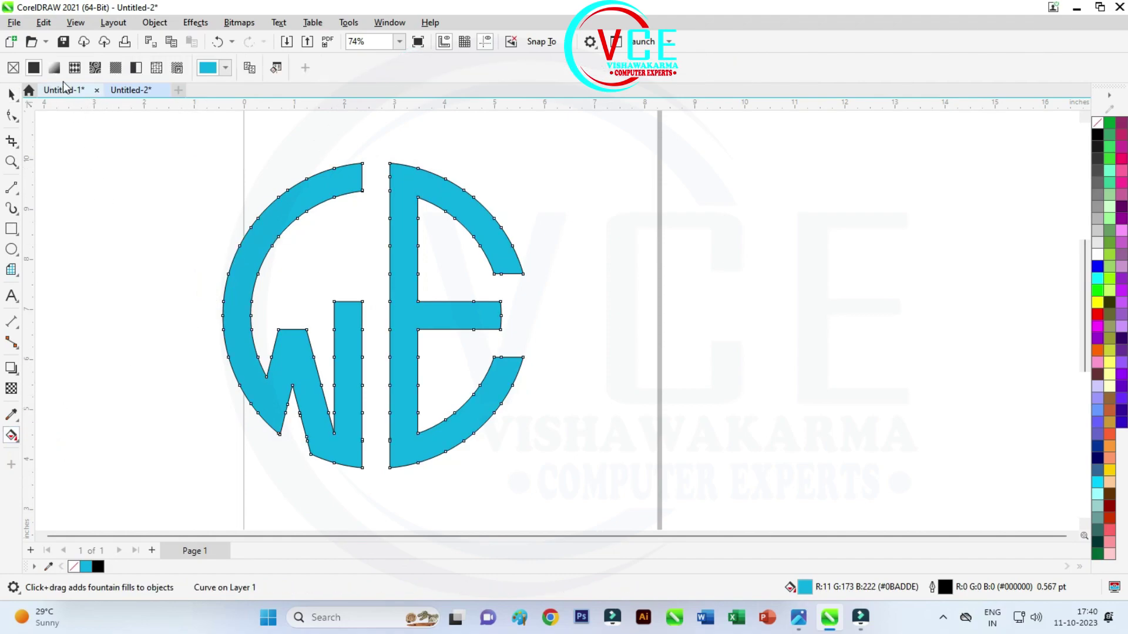
pyautogui.moveTo(223, 315); pyautogui.dragTo(523, 316)
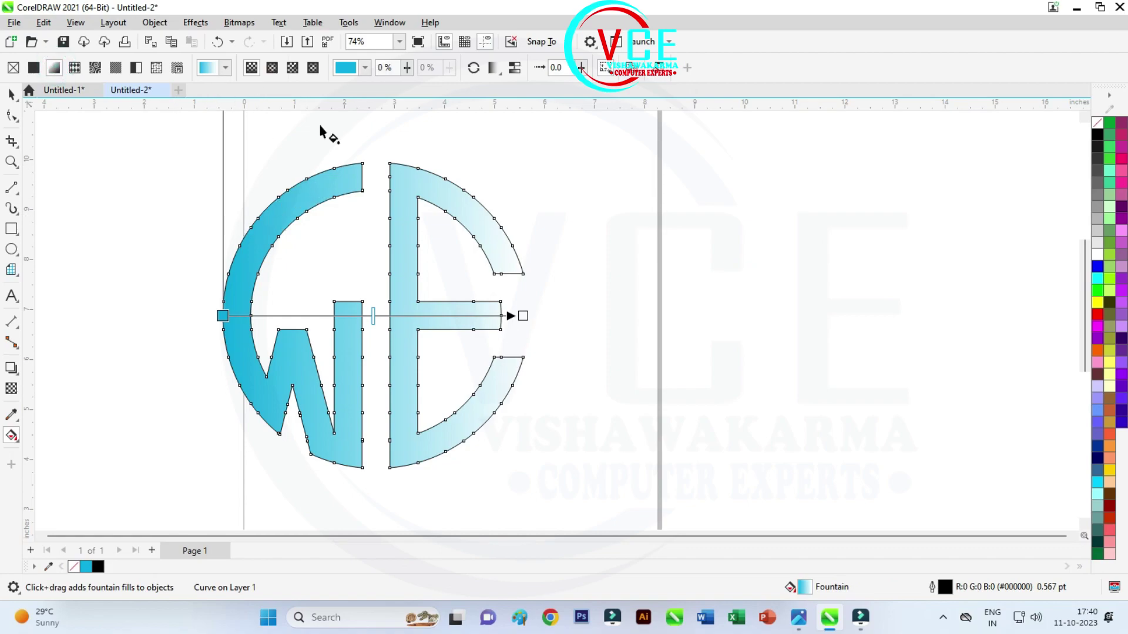
pyautogui.click(273, 69)
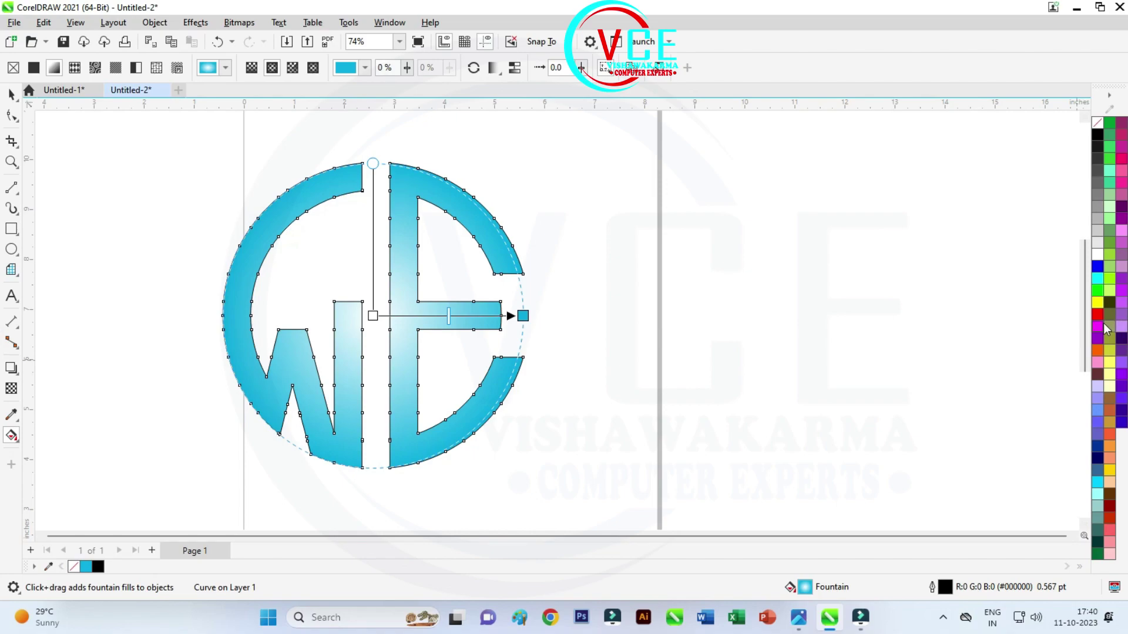
pyautogui.moveTo(1099, 318); pyautogui.dragTo(373, 315)
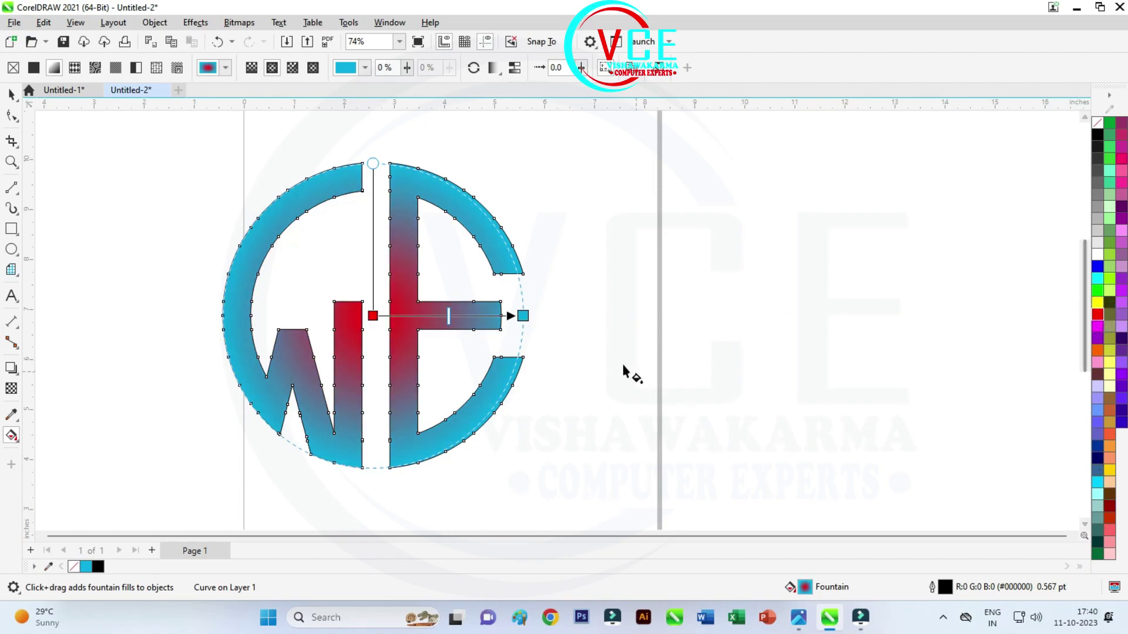
pyautogui.doubleClick(483, 315)
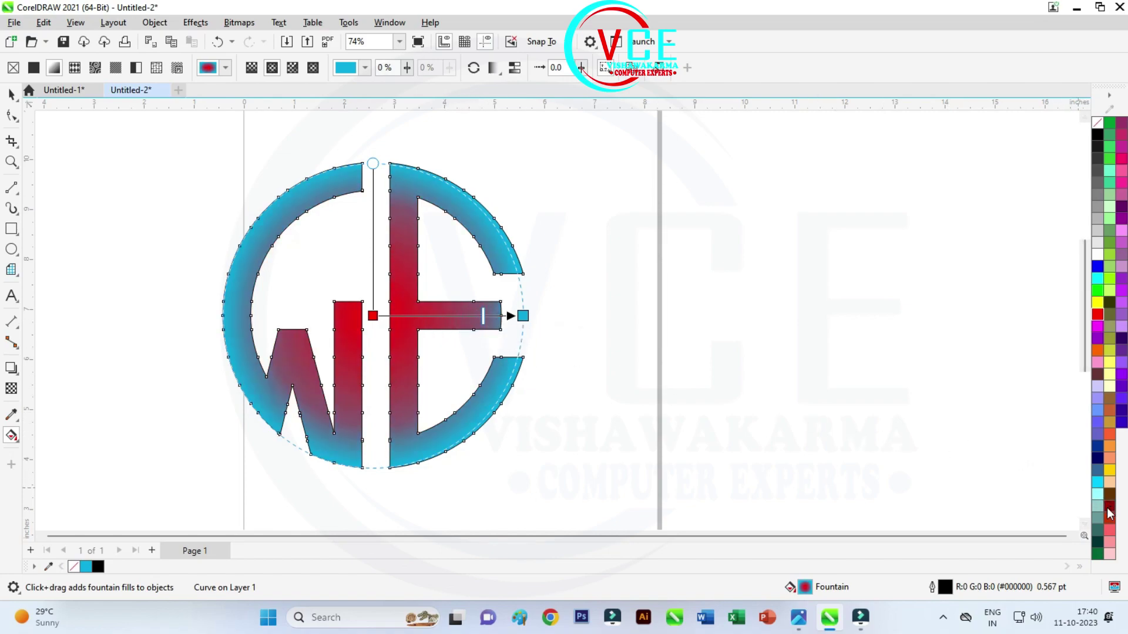
pyautogui.moveTo(1099, 505); pyautogui.dragTo(523, 316)
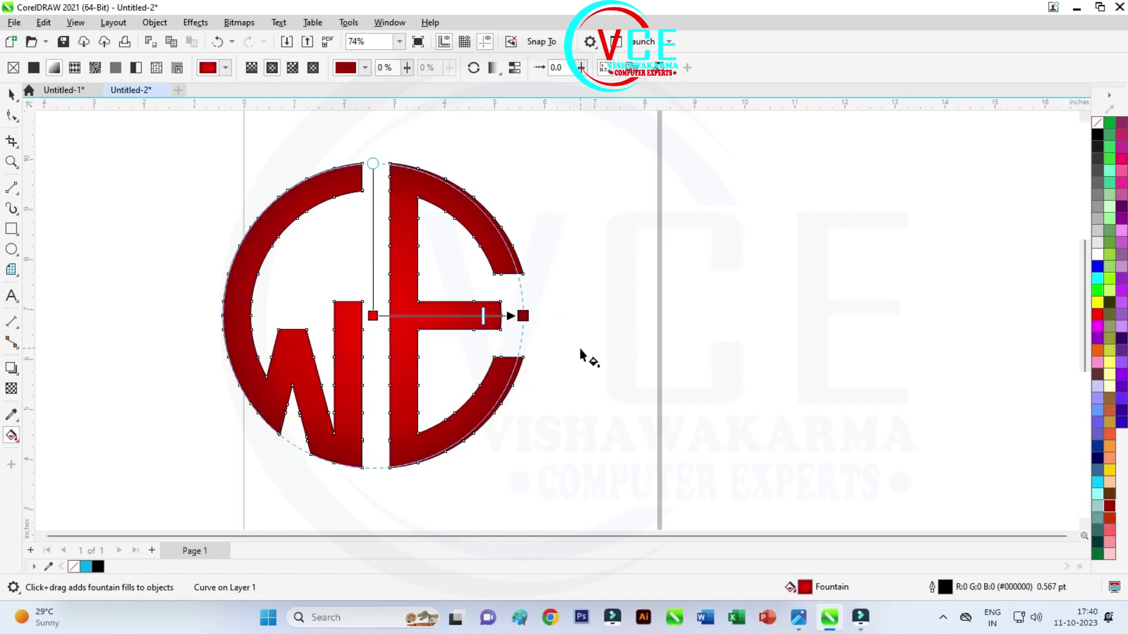
# Step: Place a copy of the monogram to the right with no fill and a 3.0 pt outline
pyautogui.click(12, 94)
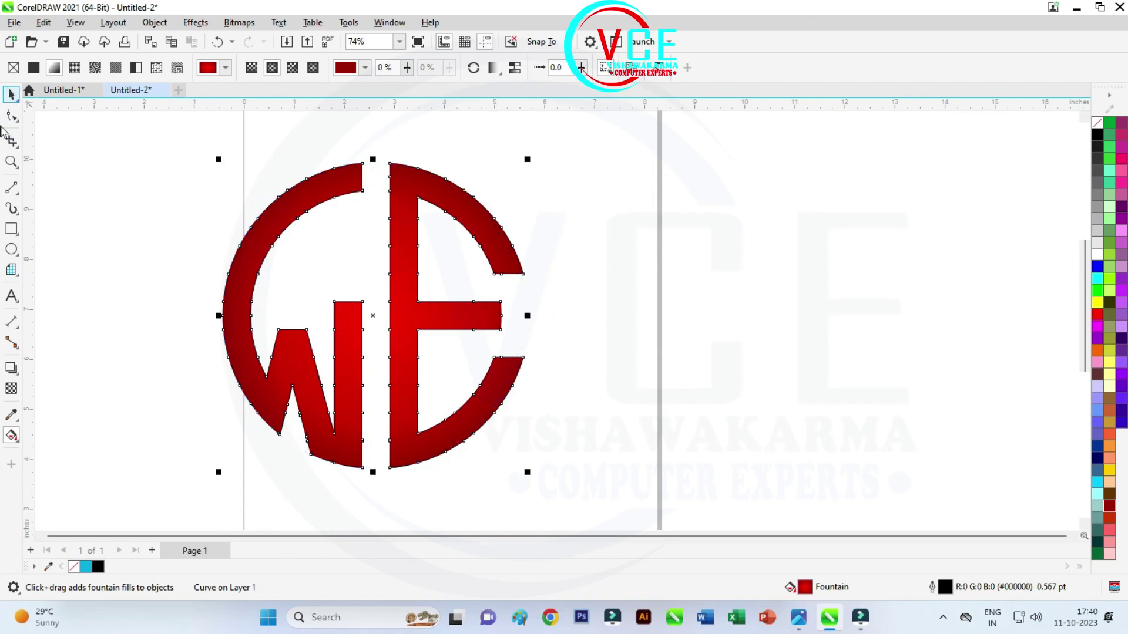
pyautogui.scroll(-1, 116, 221)
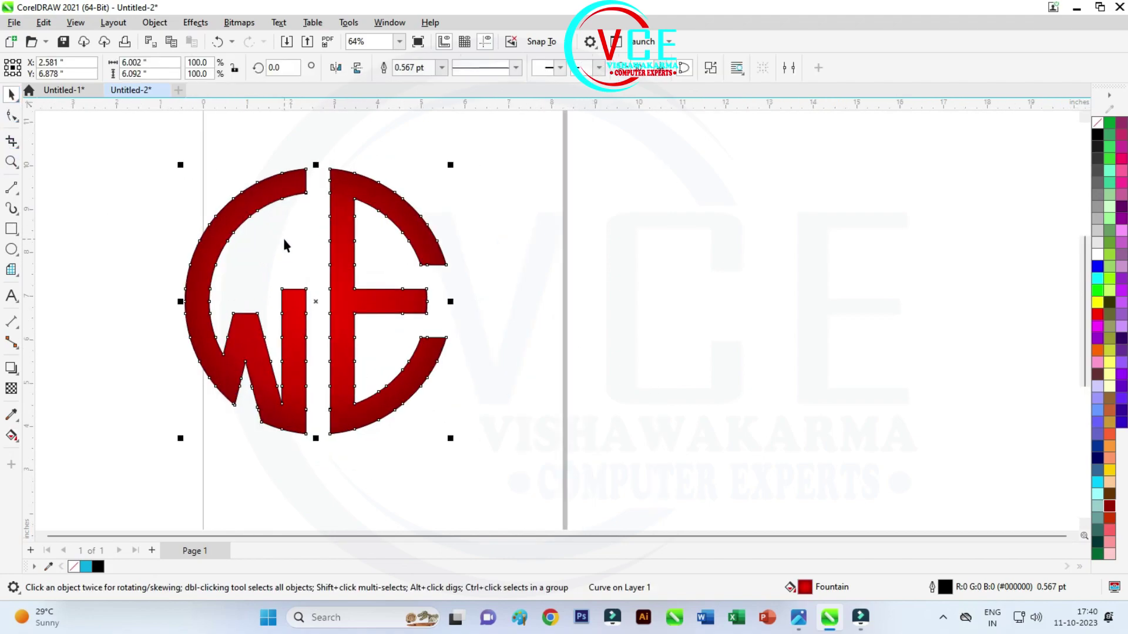
pyautogui.moveTo(358, 219)
pyautogui.mouseDown()
pyautogui.moveTo(652, 250)
pyautogui.moveTo(670, 222)
pyautogui.mouseUp()
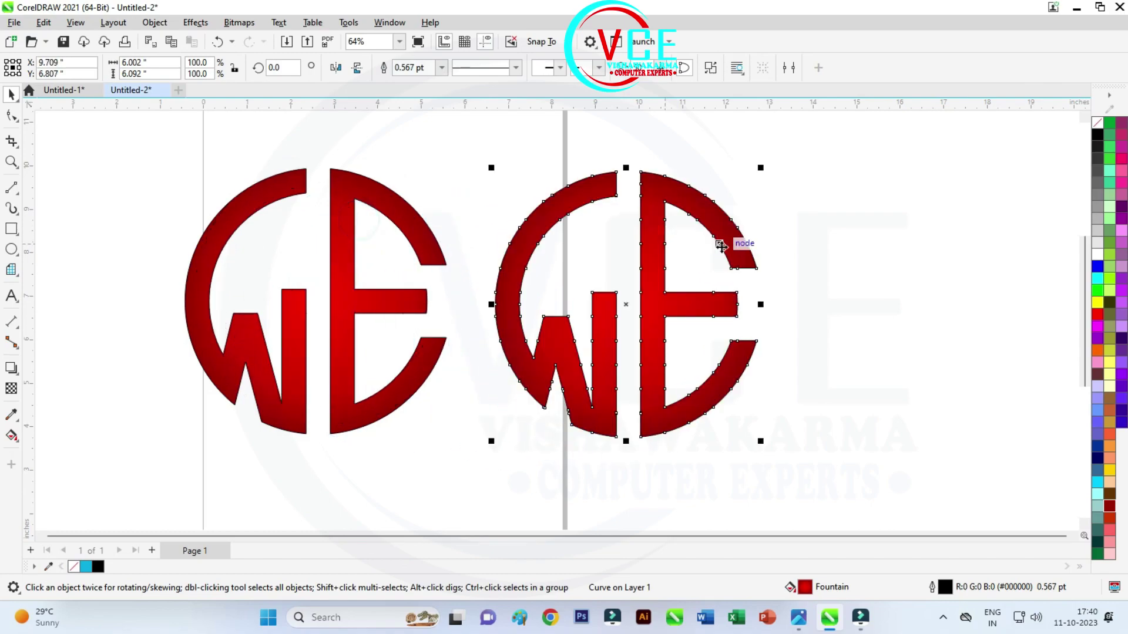
pyautogui.click(1098, 124)
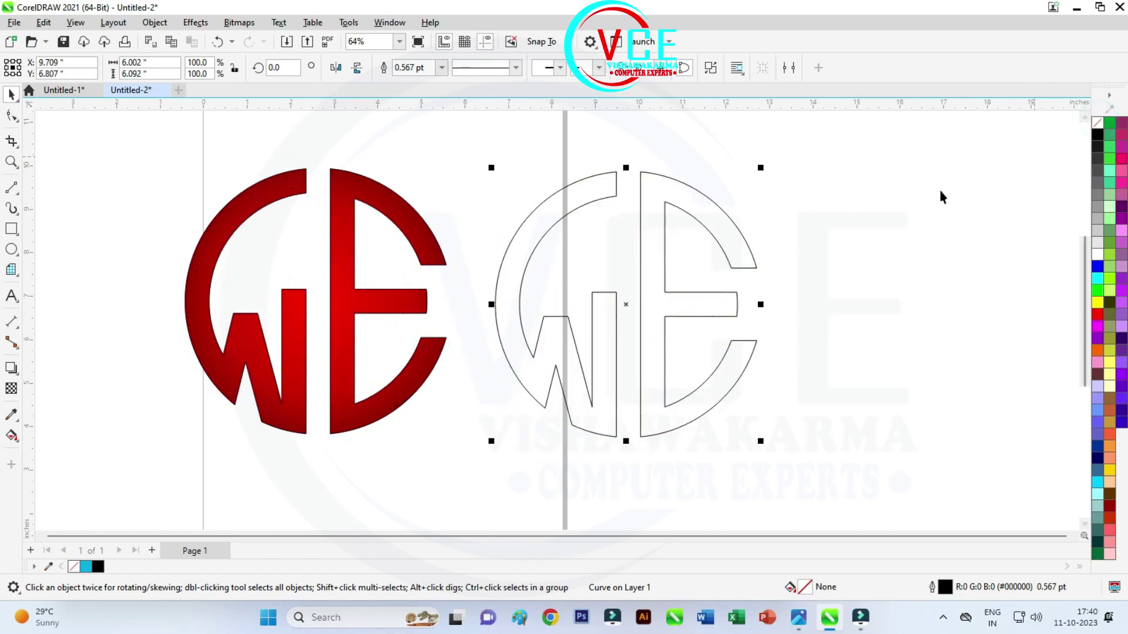
pyautogui.scroll(1, 810, 233)
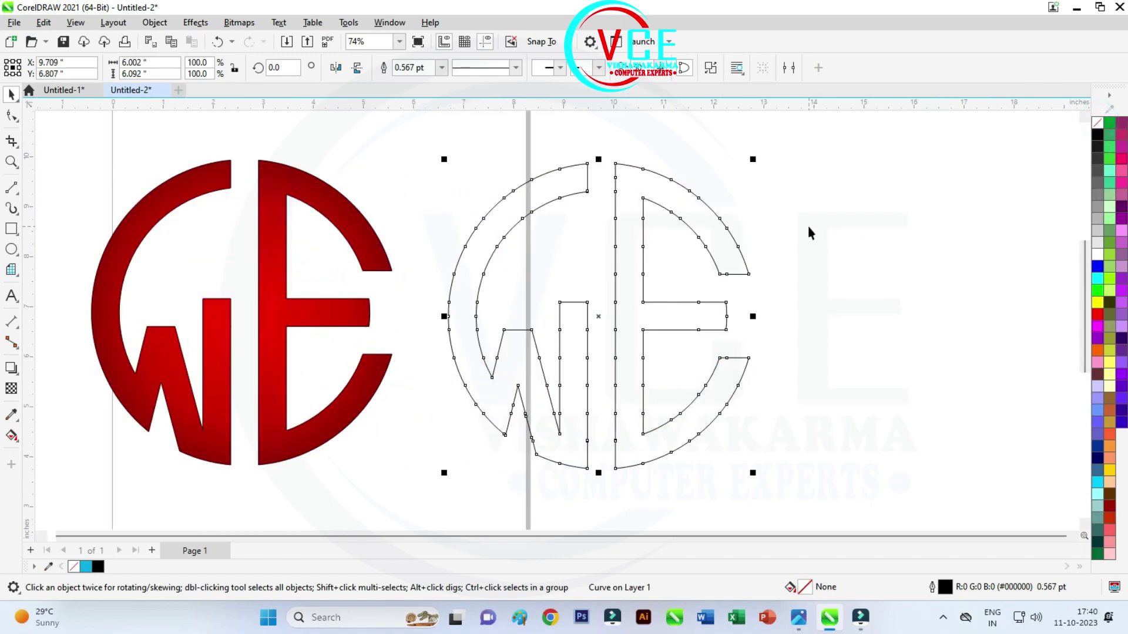
pyautogui.click(442, 67)
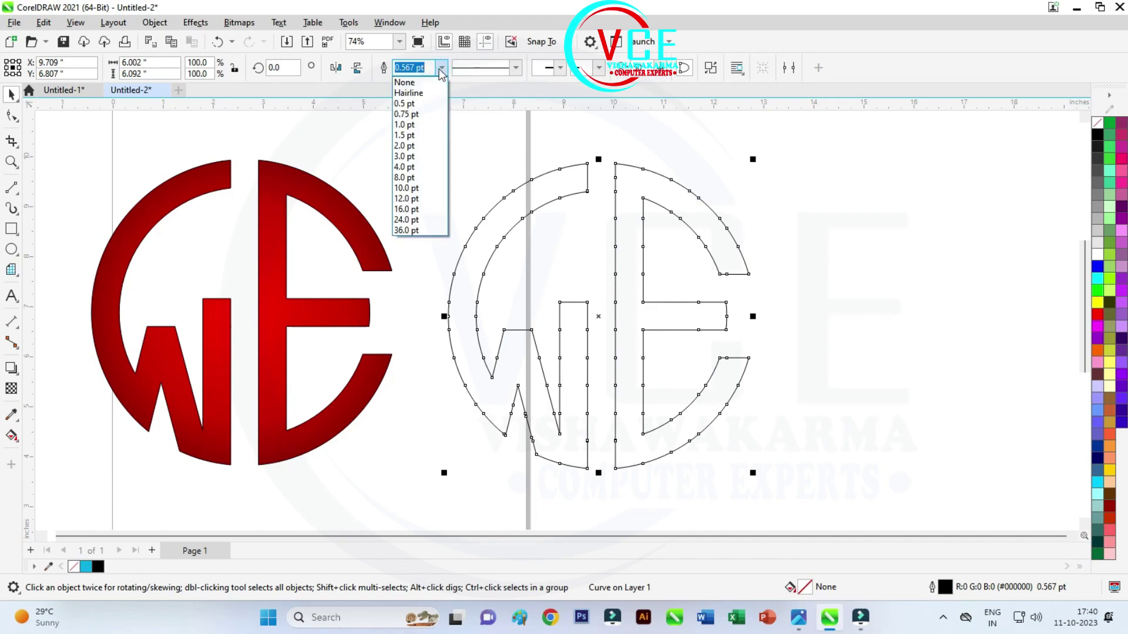
pyautogui.click(405, 156)
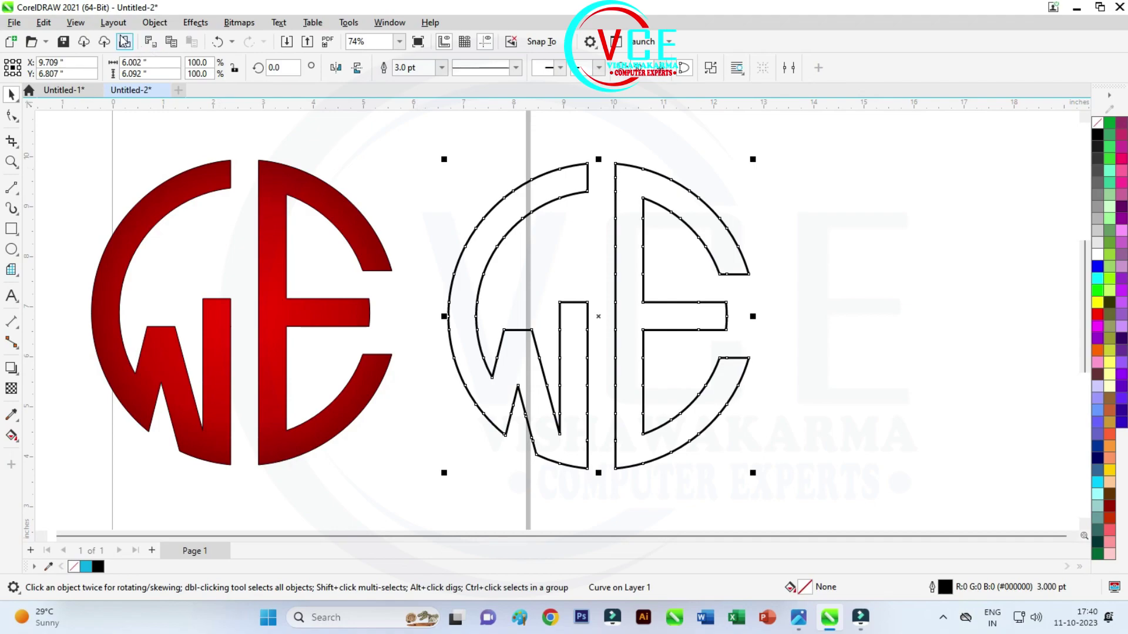
# Step: Convert the copy's outline into a standalone object via Object > Convert Outline to Object
pyautogui.click(155, 23)
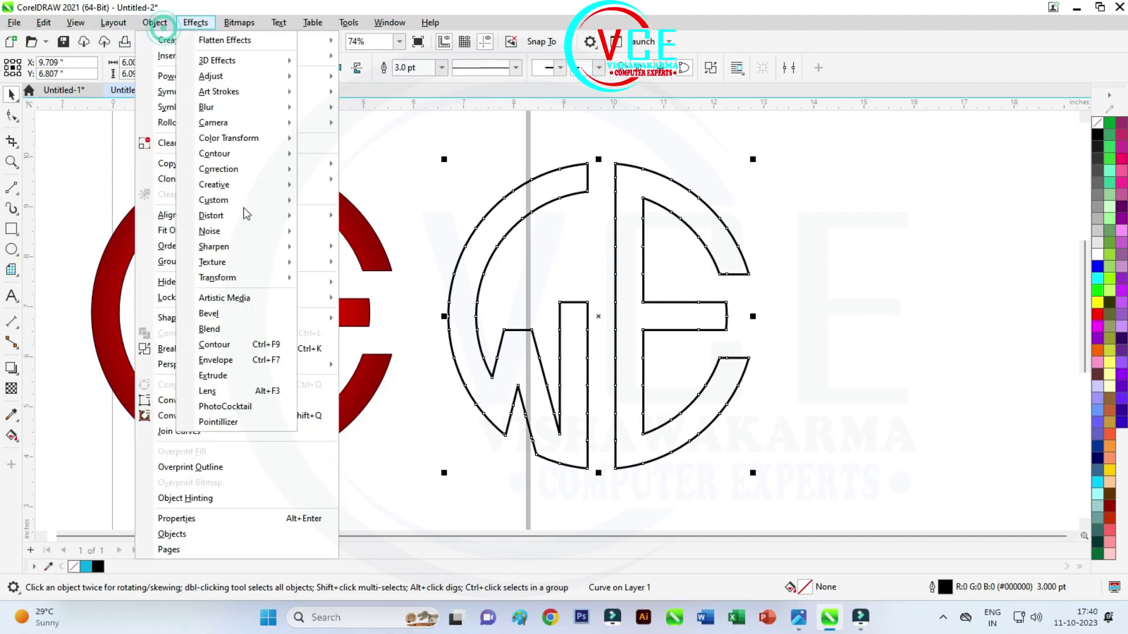
pyautogui.click(153, 25)
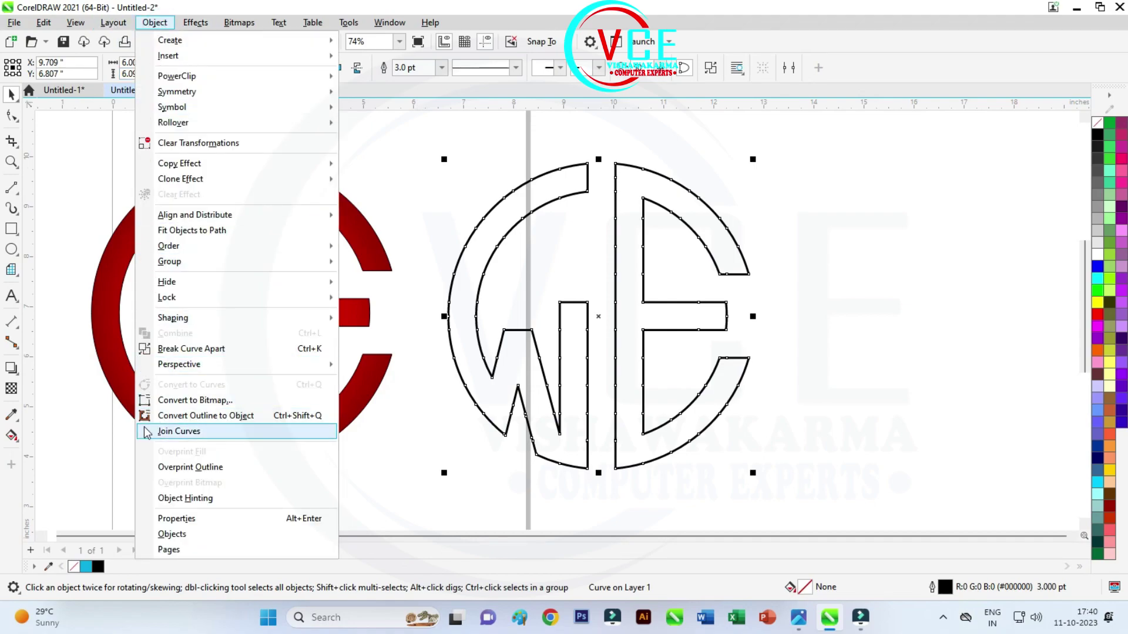
pyautogui.click(228, 417)
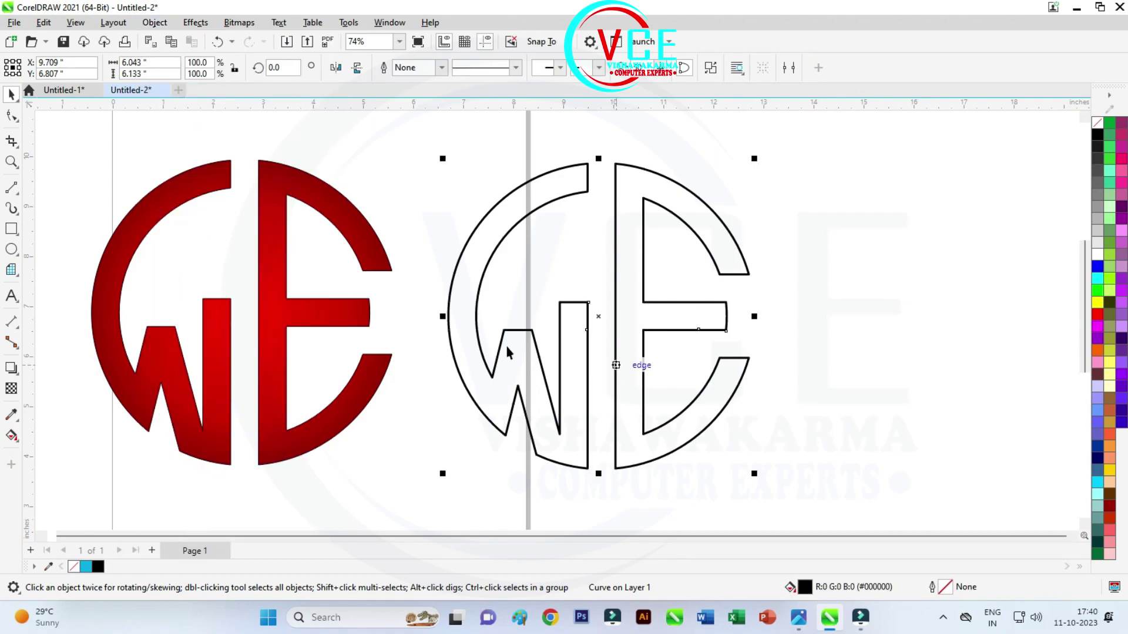
pyautogui.click(16, 440)
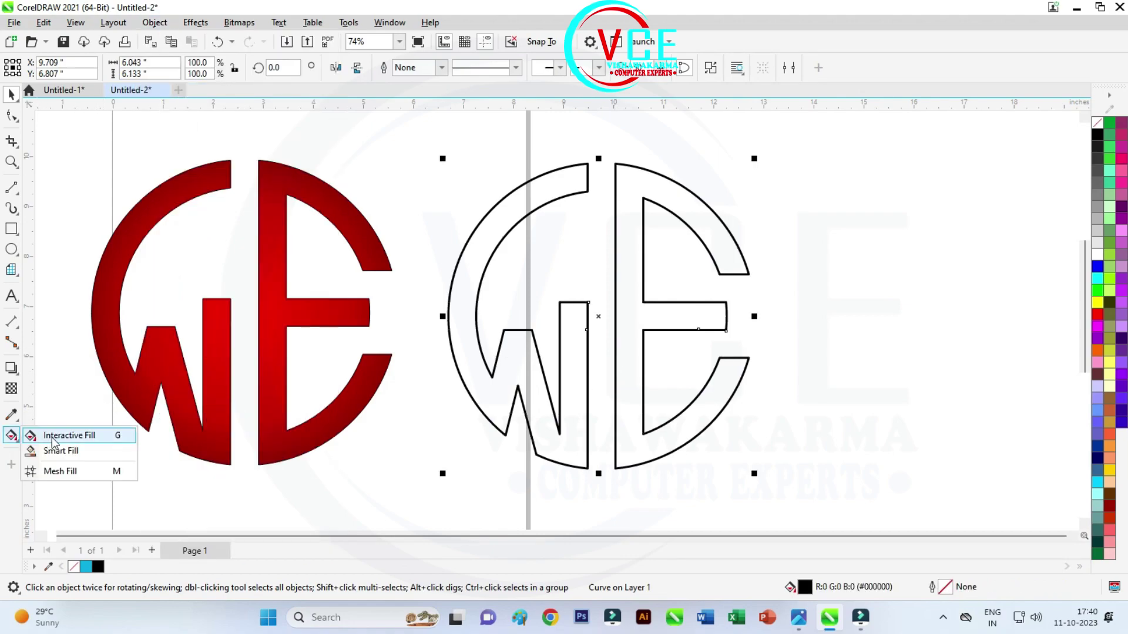
# Step: Apply a fountain fill to the outline shape and add black stops along the lower arcs
pyautogui.click(47, 435)
pyautogui.click(55, 67)
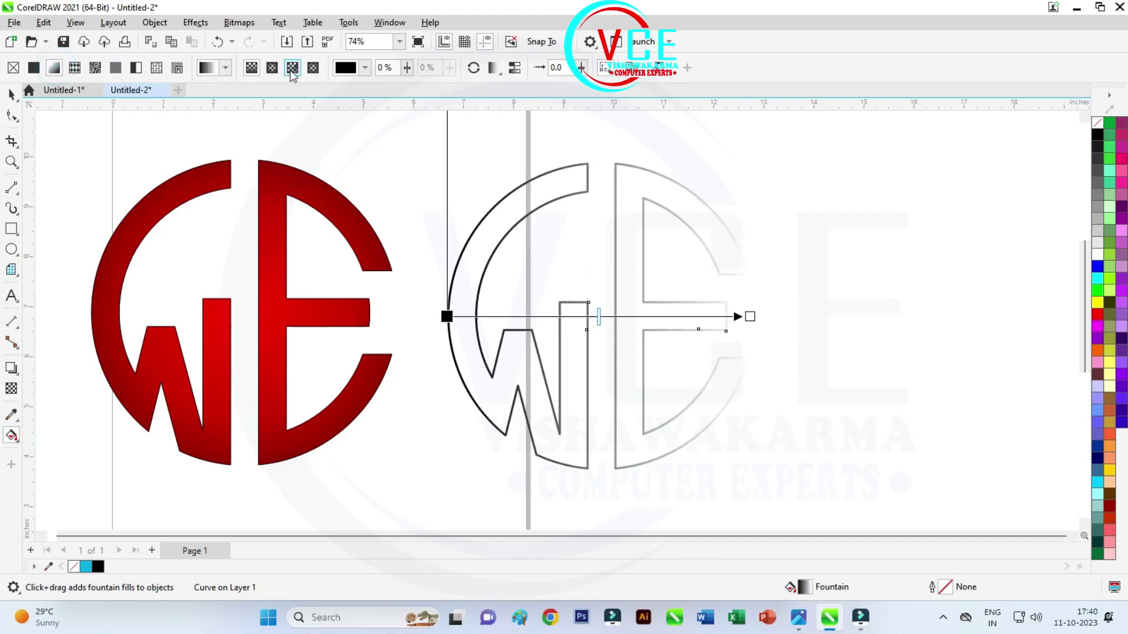
pyautogui.scroll(-1, 447, 200)
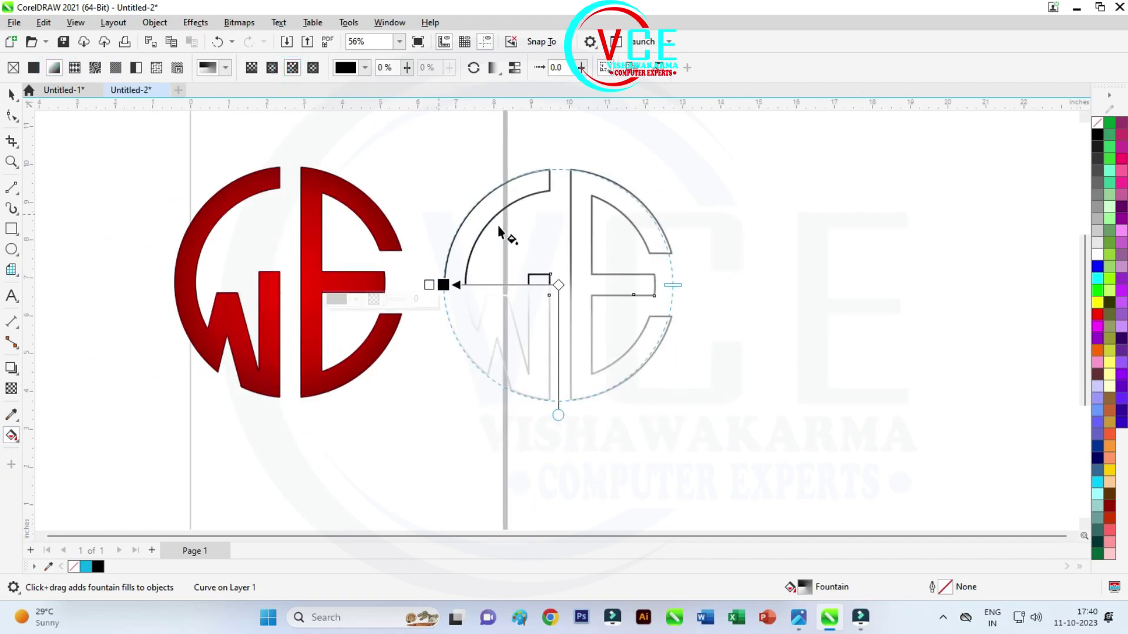
pyautogui.scroll(1, 626, 222)
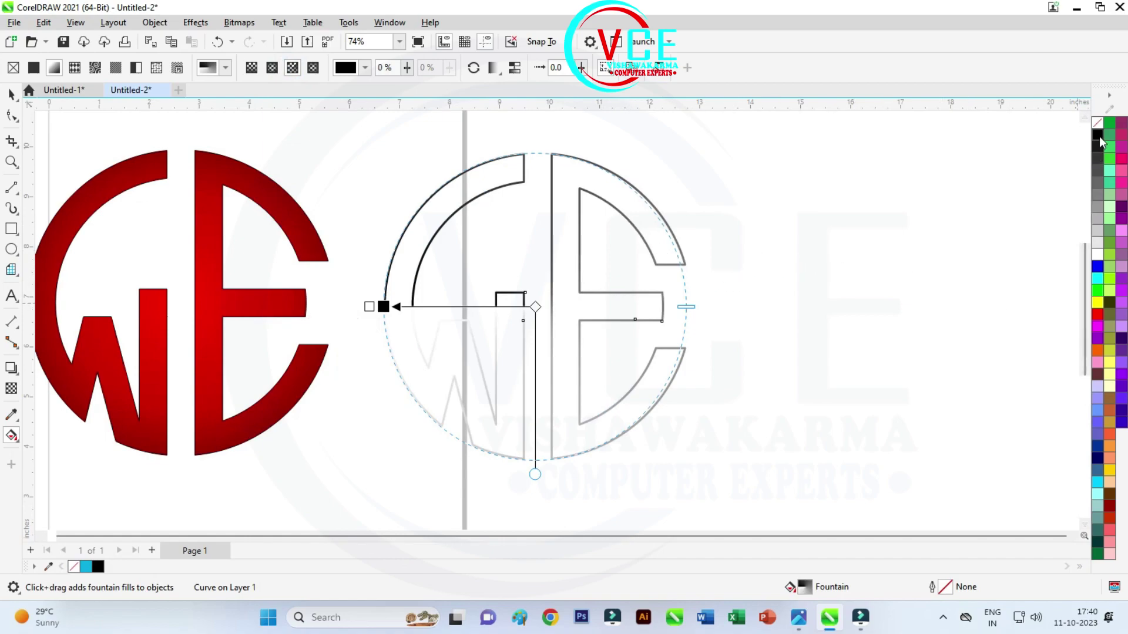
pyautogui.moveTo(1098, 135); pyautogui.dragTo(391, 353)
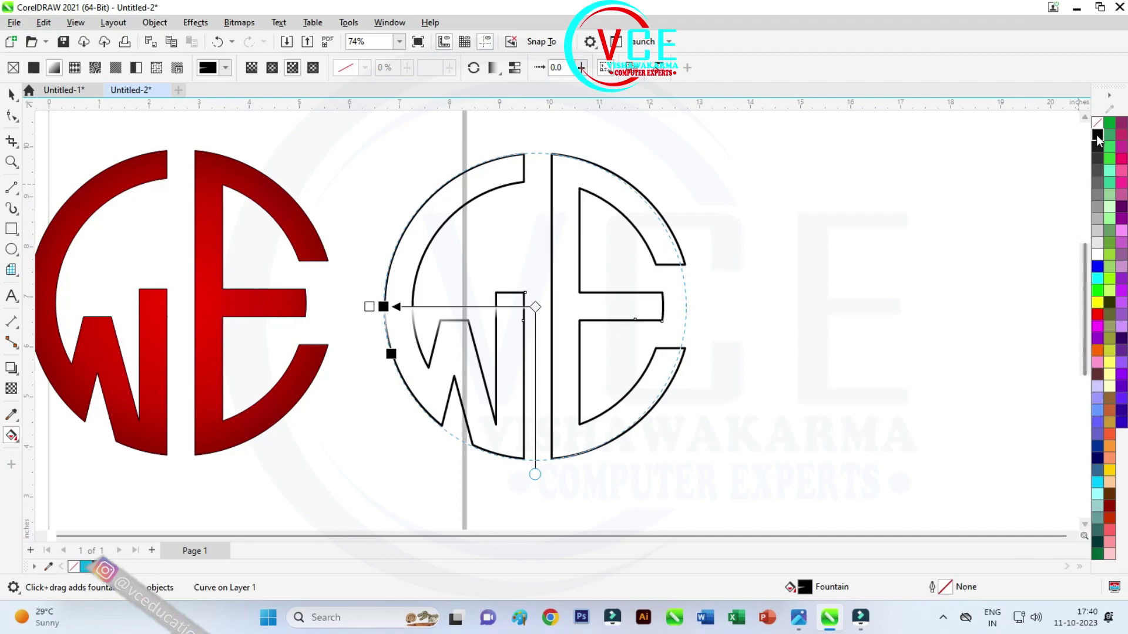
pyautogui.doubleClick(418, 404)
pyautogui.doubleClick(462, 442)
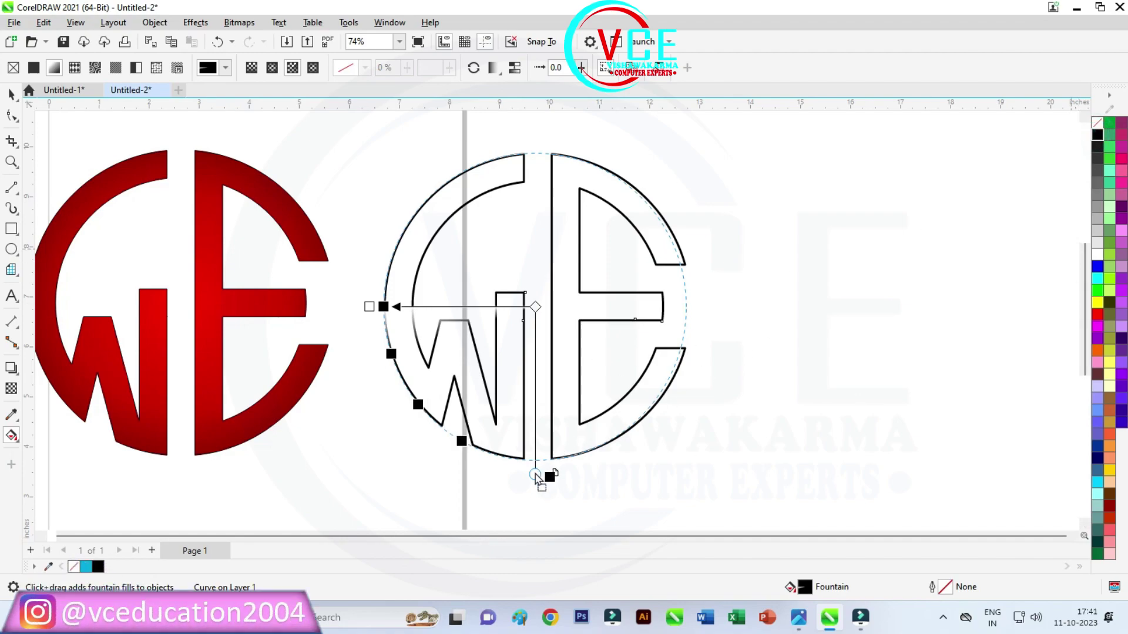
pyautogui.moveTo(1096, 147); pyautogui.dragTo(525, 459)
pyautogui.moveTo(711, 420); pyautogui.dragTo(608, 441)
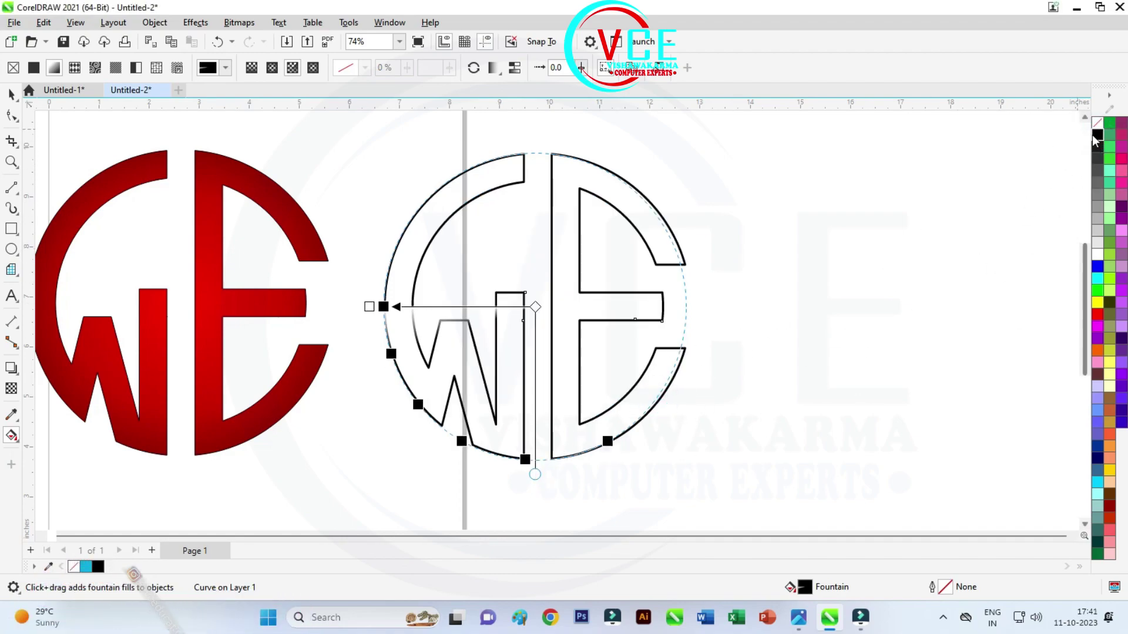
pyautogui.doubleClick(651, 405)
pyautogui.doubleClick(681, 345)
# Step: Add black colour stops along the upper-right and upper-left arcs
pyautogui.moveTo(1097, 140); pyautogui.dragTo(681, 268)
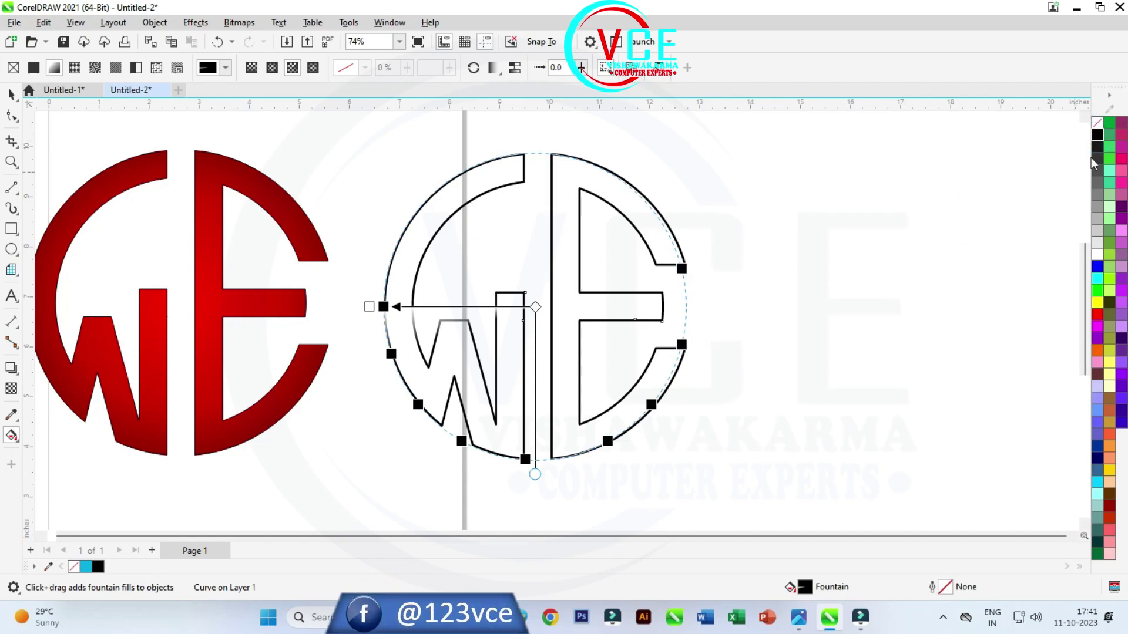
pyautogui.doubleClick(652, 208)
pyautogui.doubleClick(607, 172)
pyautogui.moveTo(1096, 139); pyautogui.dragTo(544, 154)
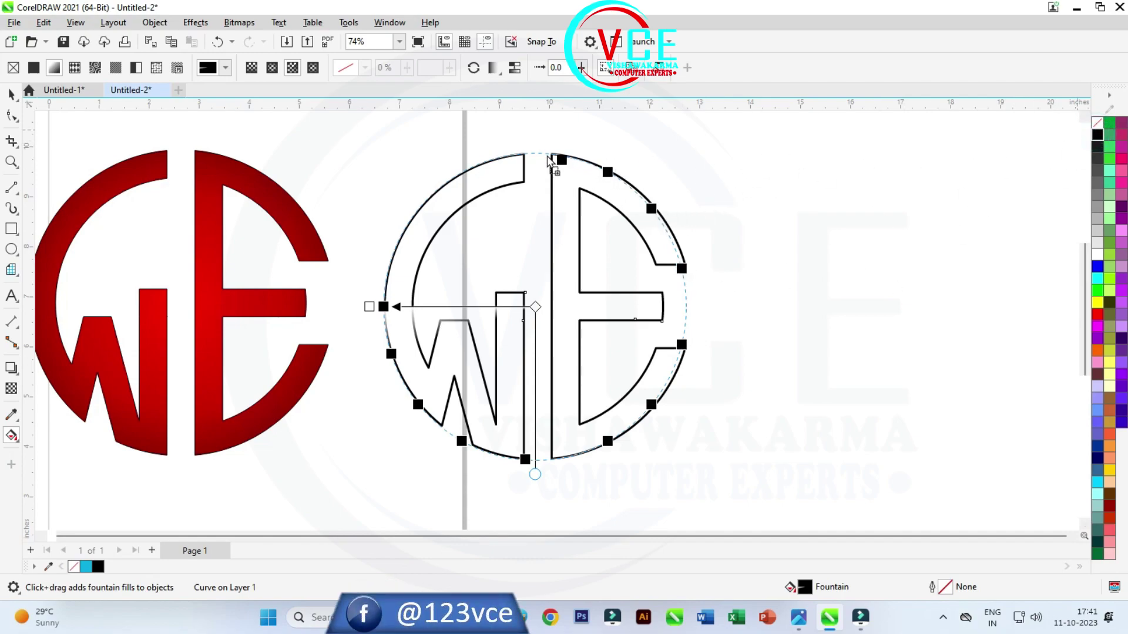
pyautogui.moveTo(1096, 139)
pyautogui.mouseDown()
pyautogui.moveTo(487, 160)
pyautogui.moveTo(447, 195)
pyautogui.moveTo(431, 194)
pyautogui.mouseUp()
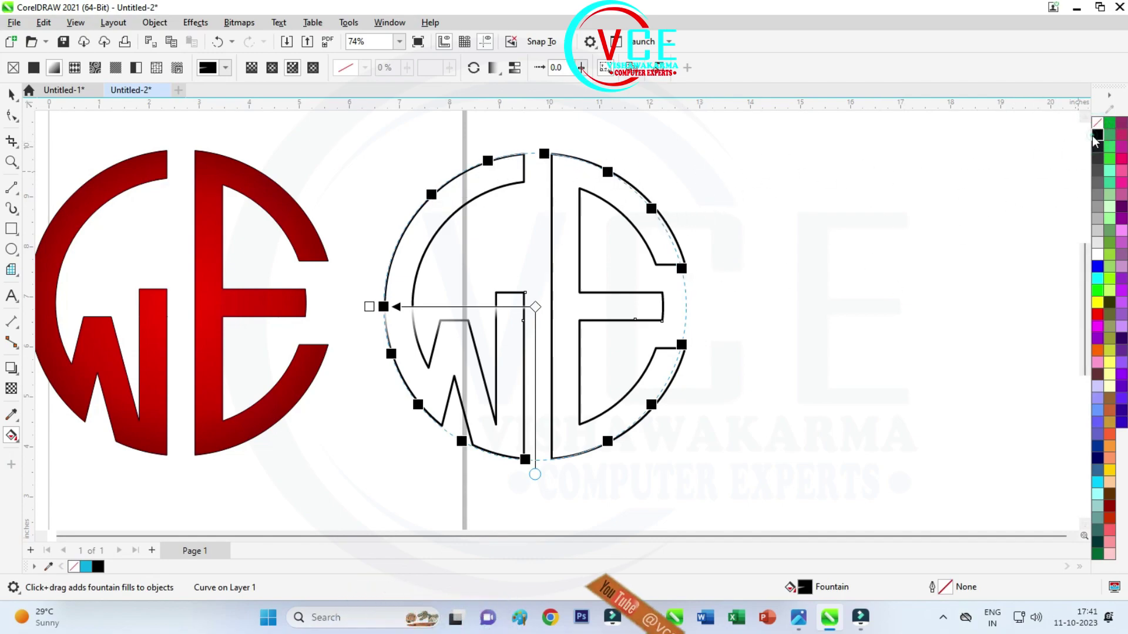
pyautogui.doubleClick(398, 241)
# Step: Add white colour stops around the top, right and left arcs for a metallic look
pyautogui.moveTo(1044, 245)
pyautogui.mouseDown()
pyautogui.moveTo(462, 172)
pyautogui.moveTo(516, 155)
pyautogui.mouseUp()
pyautogui.moveTo(1098, 254); pyautogui.dragTo(582, 160)
pyautogui.moveTo(1097, 254); pyautogui.dragTo(631, 188)
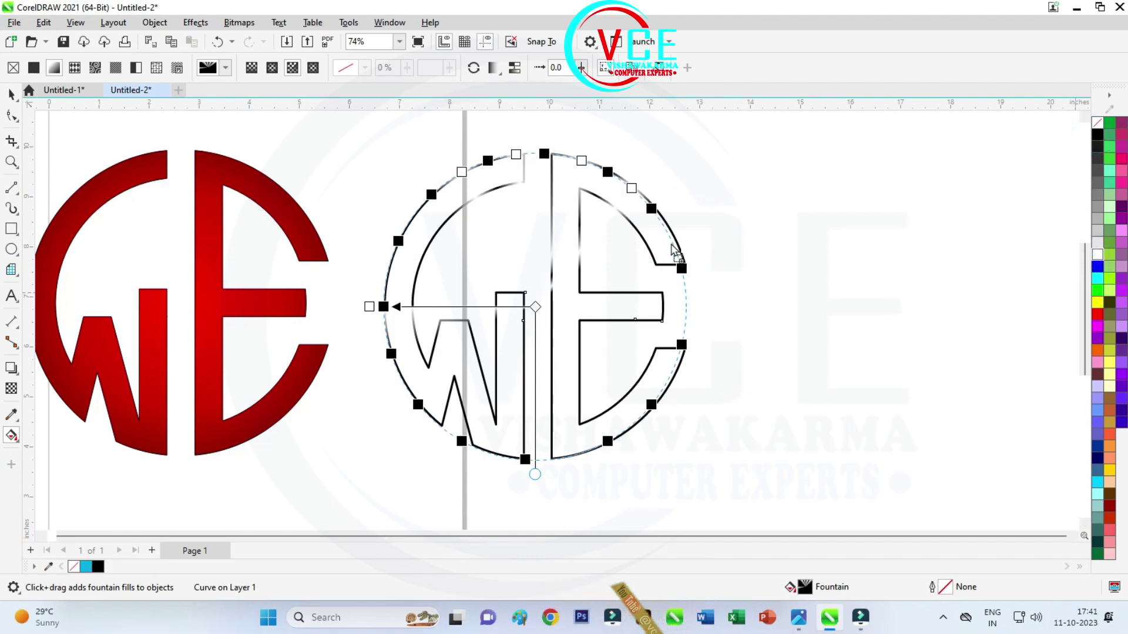
pyautogui.moveTo(676, 253); pyautogui.dragTo(671, 241)
pyautogui.moveTo(1098, 254)
pyautogui.mouseDown()
pyautogui.moveTo(685, 296)
pyautogui.moveTo(671, 372)
pyautogui.moveTo(632, 425)
pyautogui.moveTo(572, 455)
pyautogui.moveTo(497, 455)
pyautogui.moveTo(498, 424)
pyautogui.moveTo(438, 425)
pyautogui.moveTo(403, 381)
pyautogui.mouseUp()
pyautogui.moveTo(1098, 254)
pyautogui.mouseDown()
pyautogui.moveTo(385, 326)
pyautogui.moveTo(413, 216)
pyautogui.mouseUp()
pyautogui.moveTo(1097, 253); pyautogui.dragTo(388, 269)
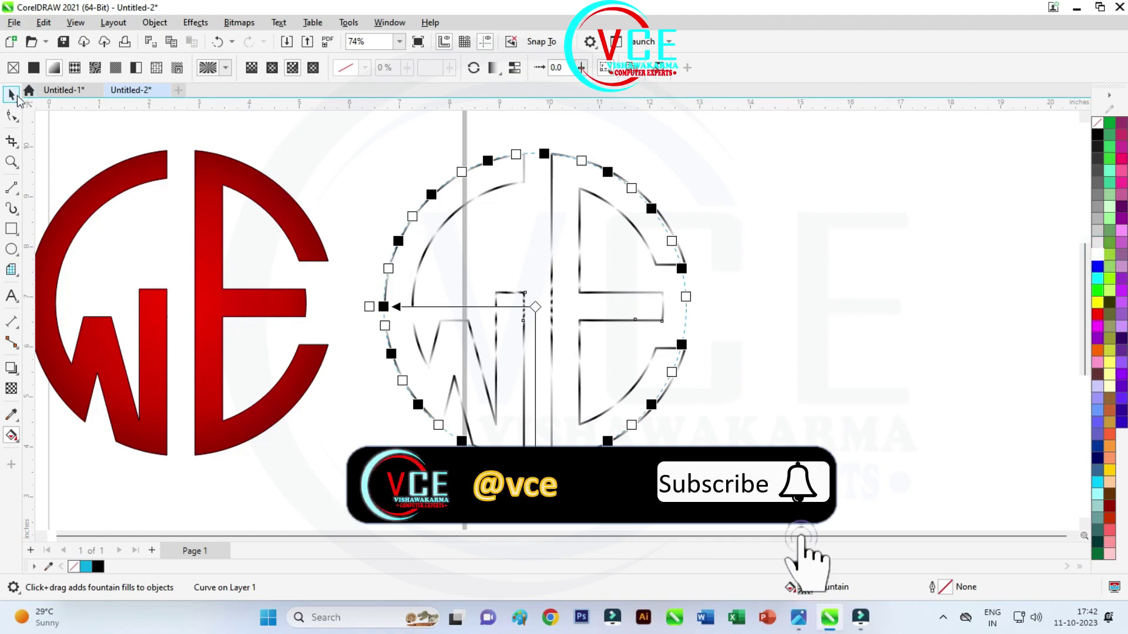
# Step: Start saving the gradient as a custom fill named 'bo', then cancel
pyautogui.click(225, 68)
pyautogui.click(225, 68)
pyautogui.click(215, 334)
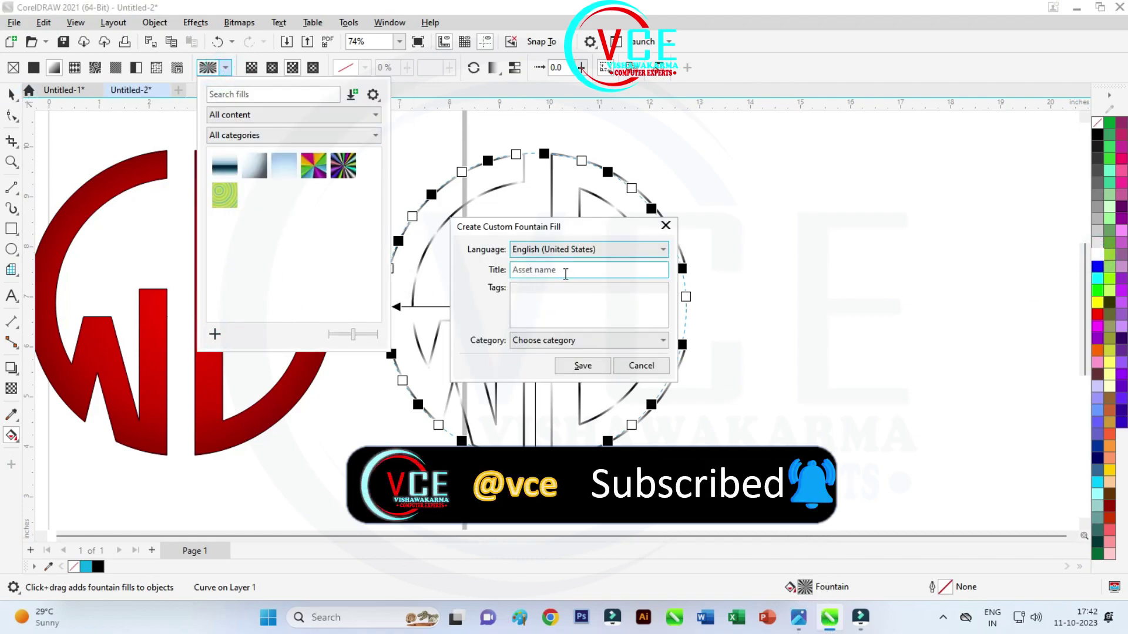
pyautogui.write('border')
pyautogui.click(623, 365)
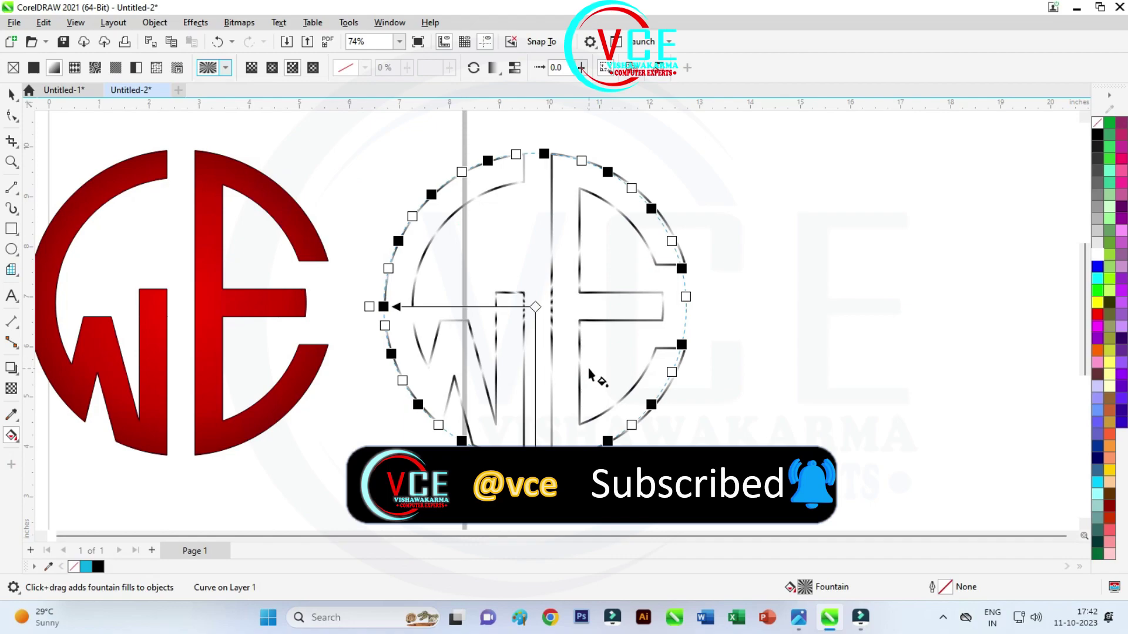
# Step: Move the metallic outline exactly onto the red WE monogram
pyautogui.click(11, 94)
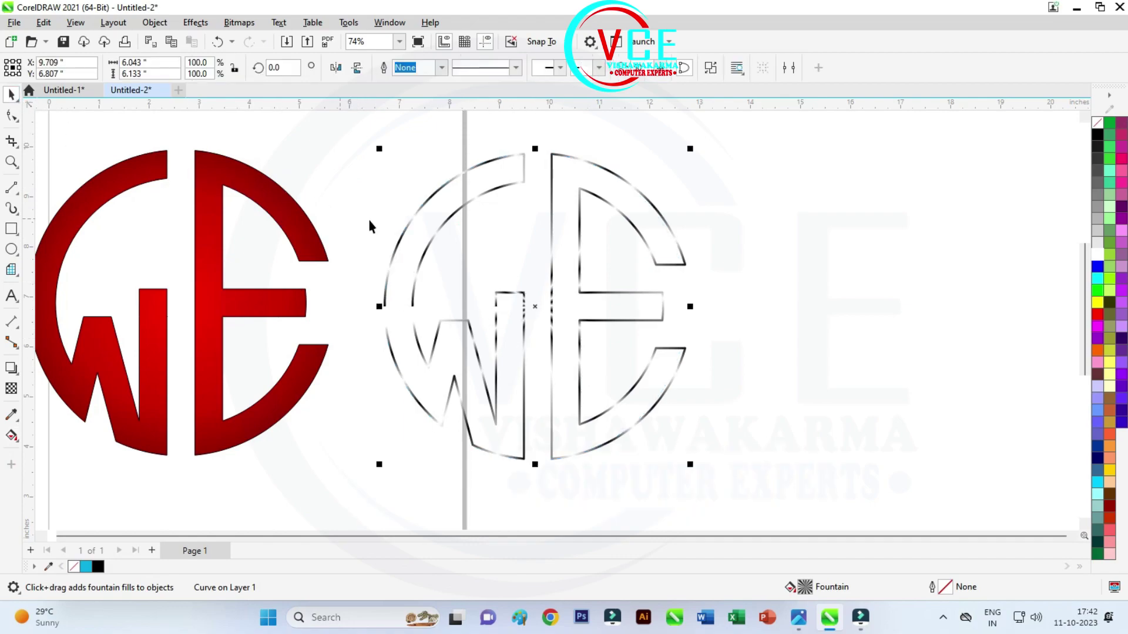
pyautogui.scroll(-1, 589, 222)
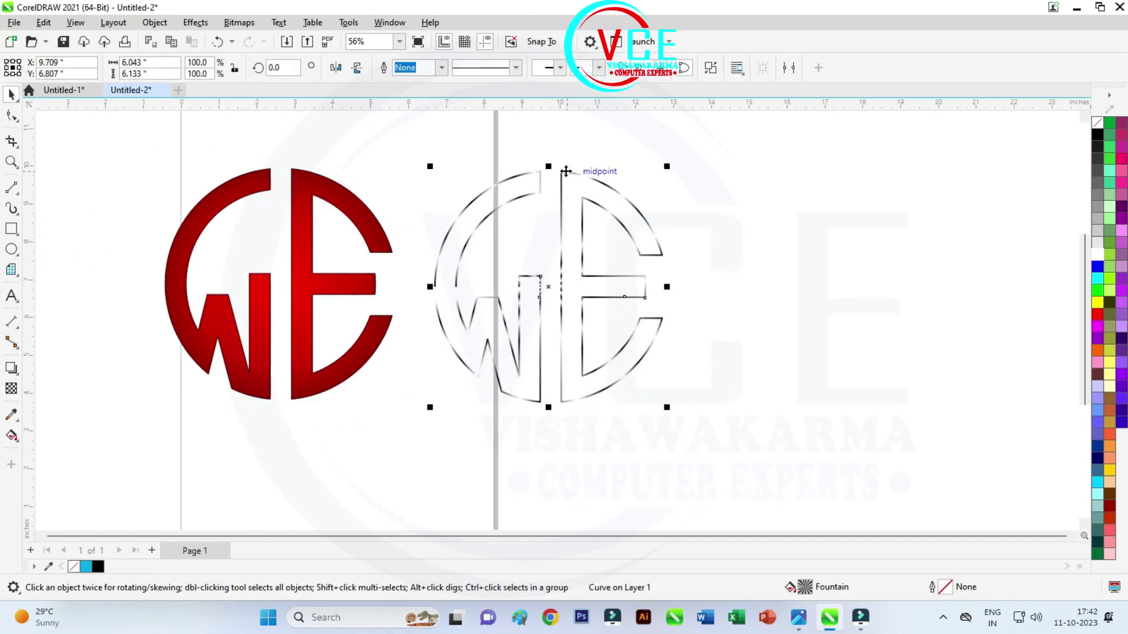
pyautogui.moveTo(561, 173); pyautogui.dragTo(294, 171)
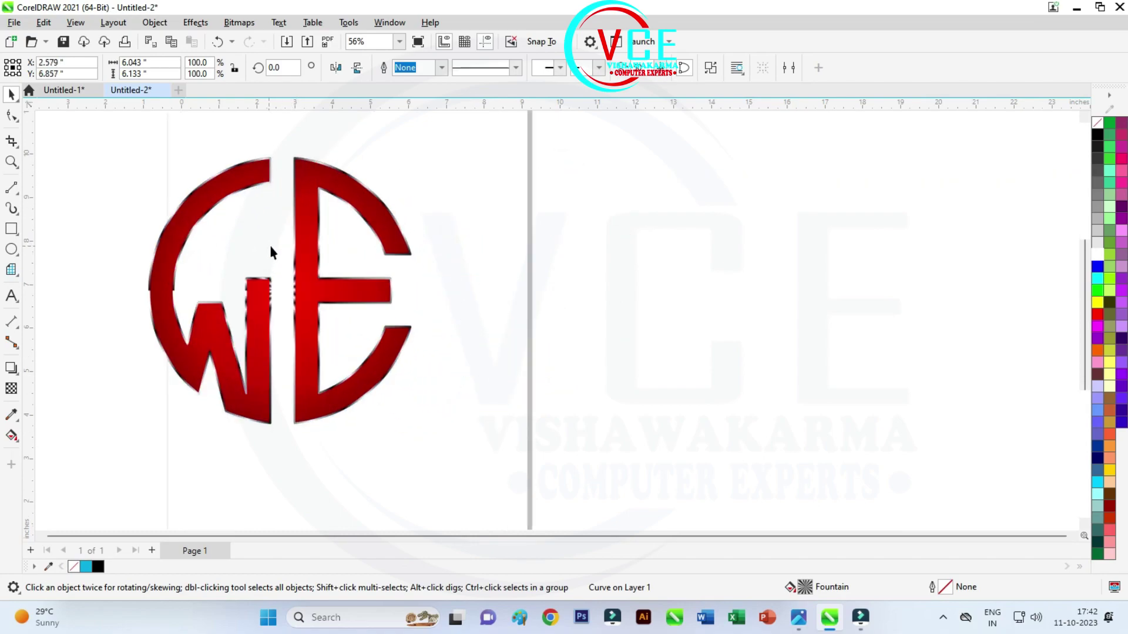
pyautogui.scroll(1, 288, 254)
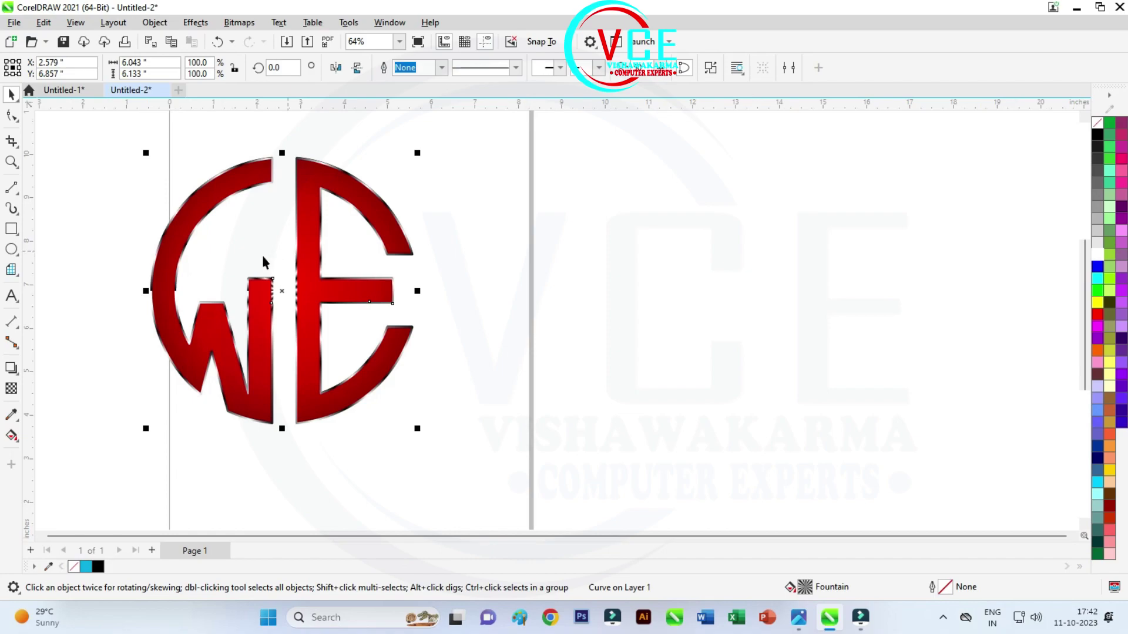
pyautogui.scroll(-1, 262, 256)
# Step: Select the outline and red monogram together and group them
pyautogui.moveTo(141, 135); pyautogui.dragTo(442, 443)
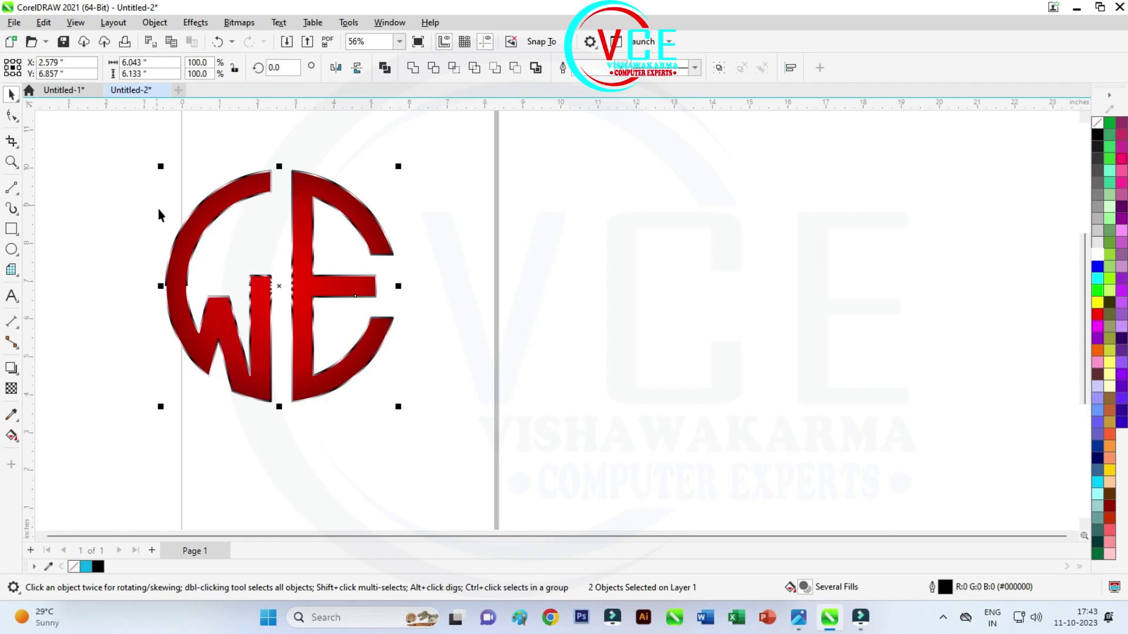
pyautogui.moveTo(134, 139); pyautogui.dragTo(472, 408)
pyautogui.rightClick(337, 197)
pyautogui.click(398, 251)
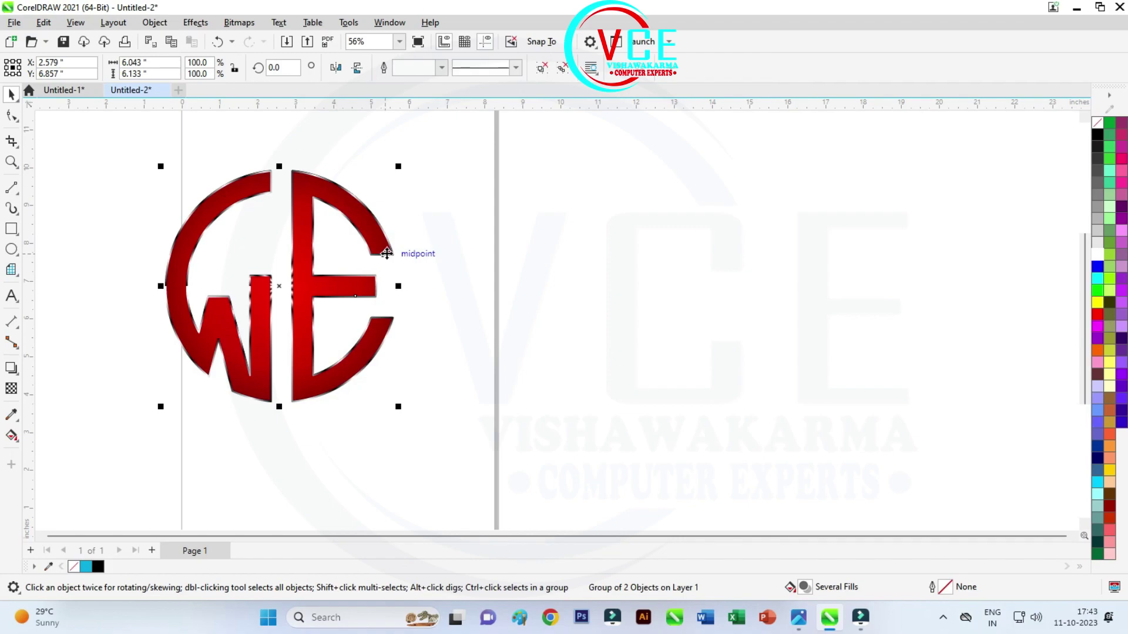
pyautogui.click(11, 371)
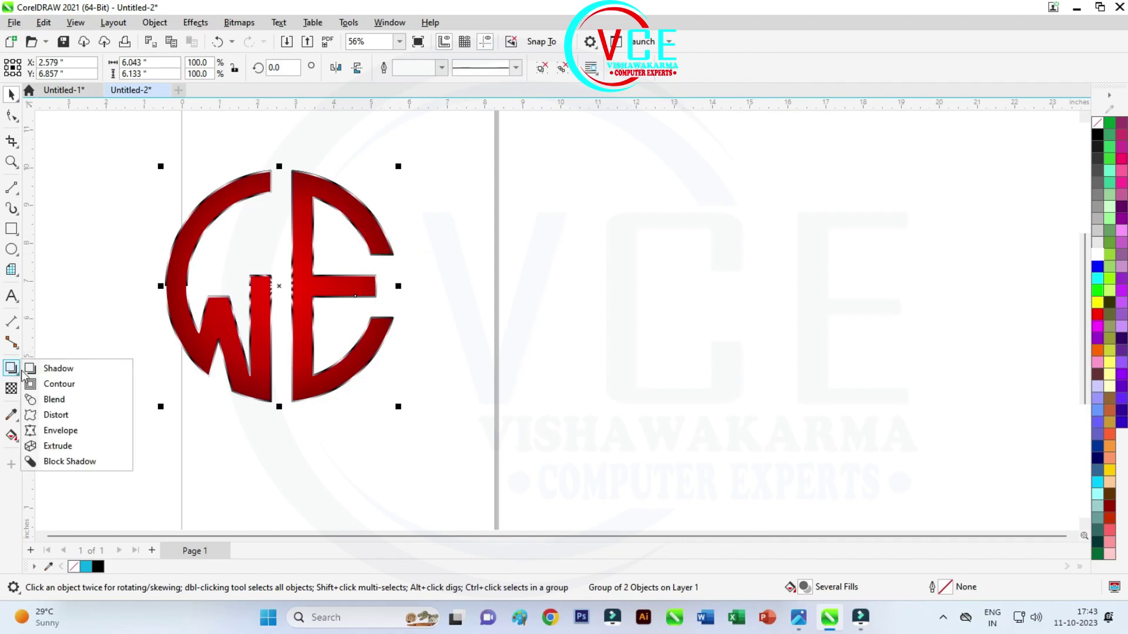
pyautogui.click(47, 365)
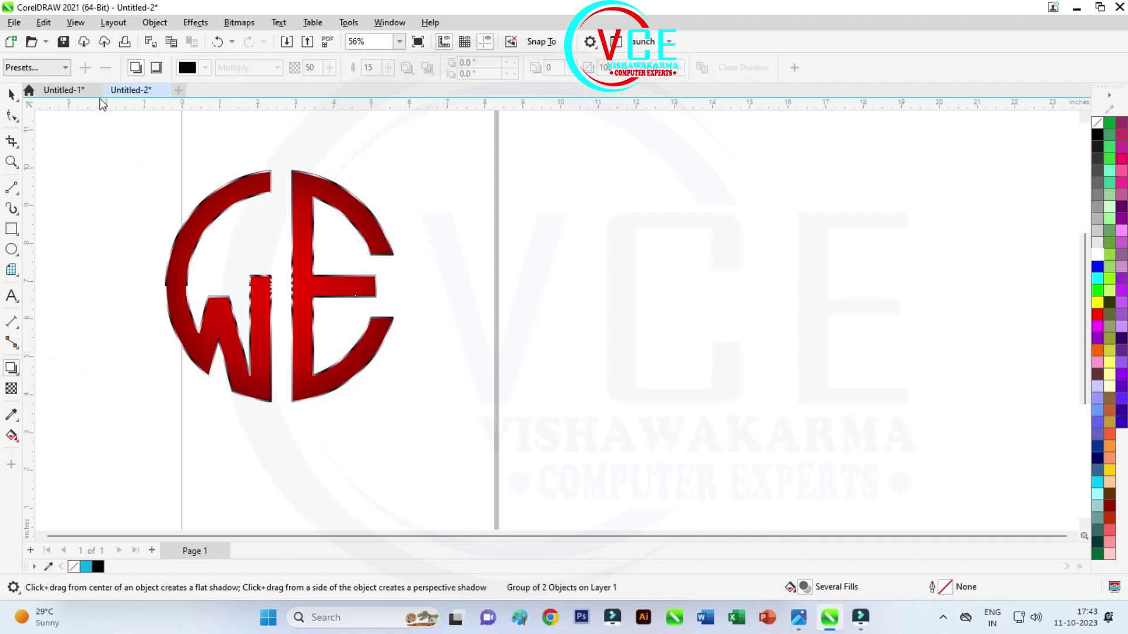
pyautogui.click(57, 69)
pyautogui.moveTo(28, 185)
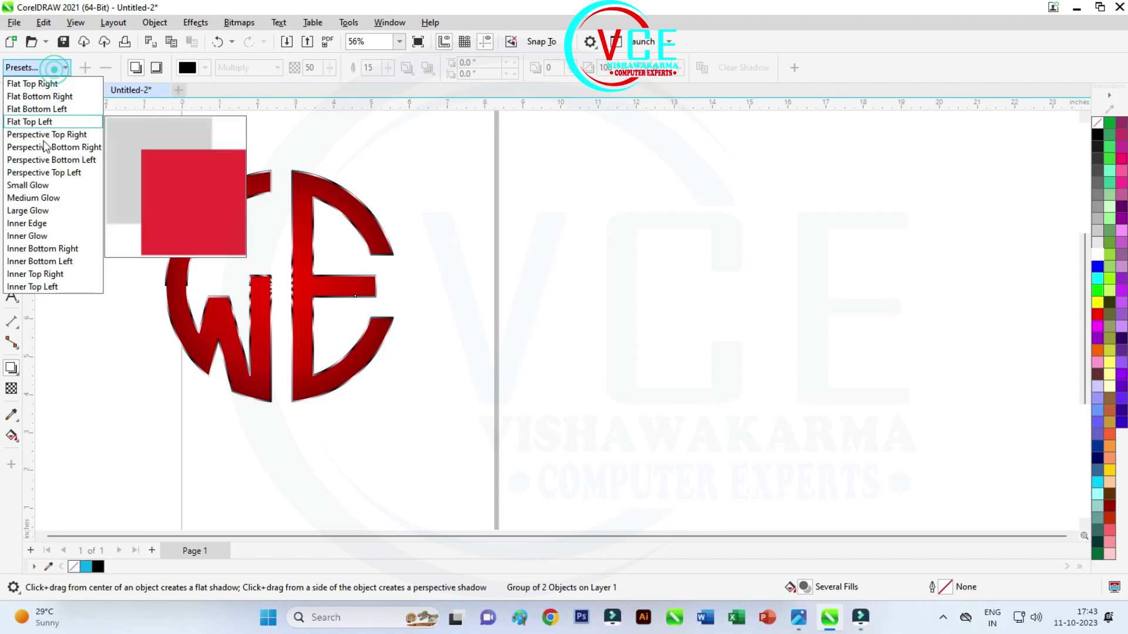
pyautogui.click(32, 187)
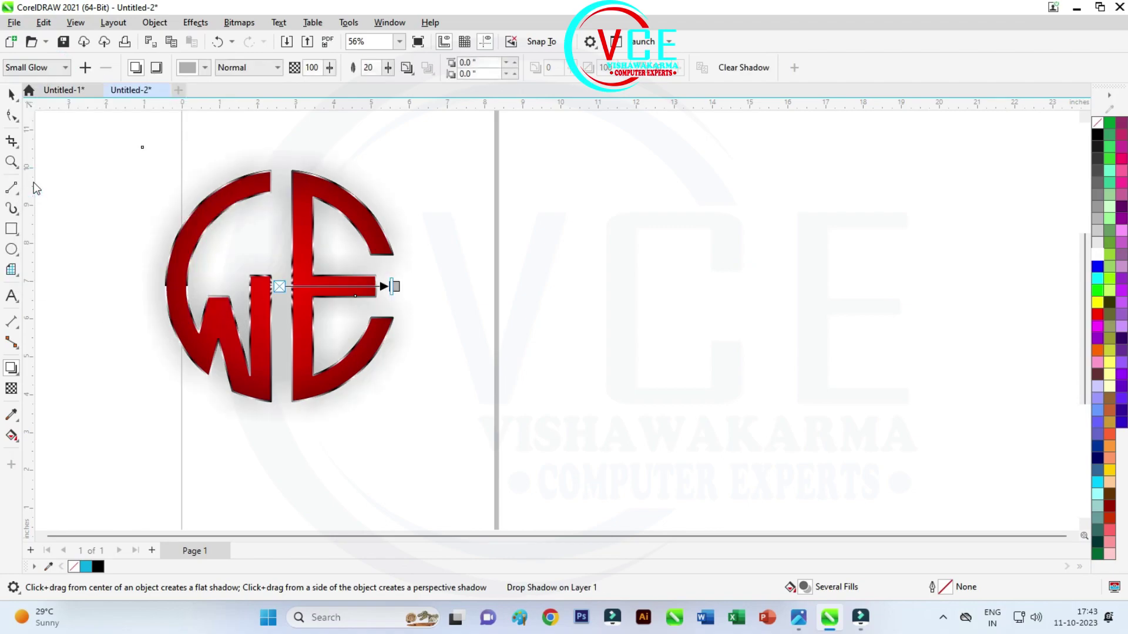
pyautogui.click(205, 68)
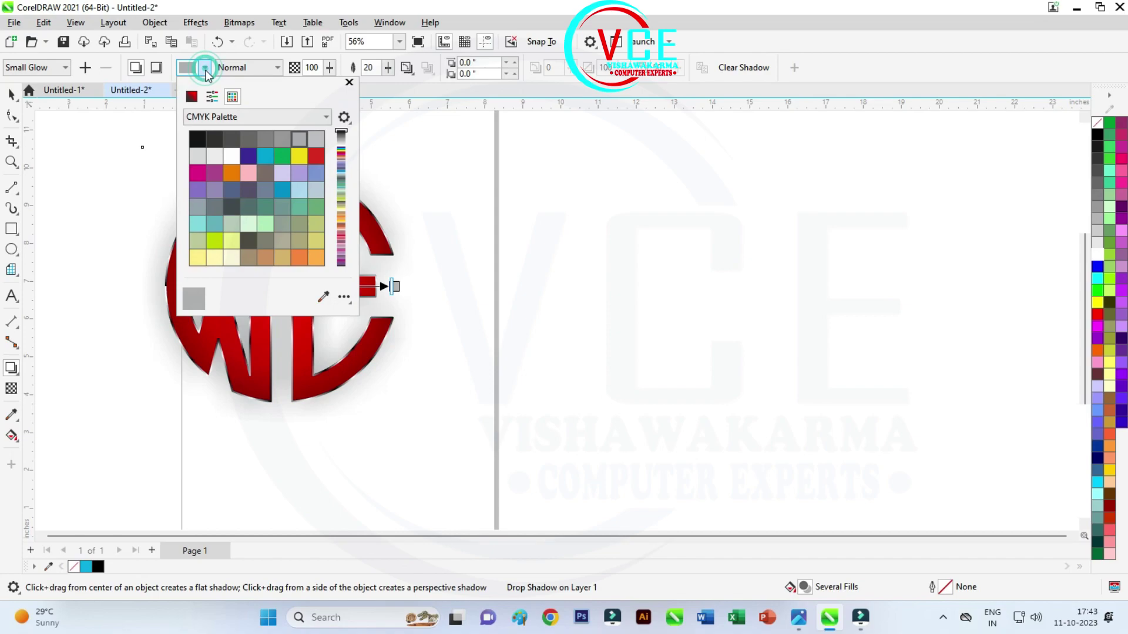
pyautogui.click(199, 140)
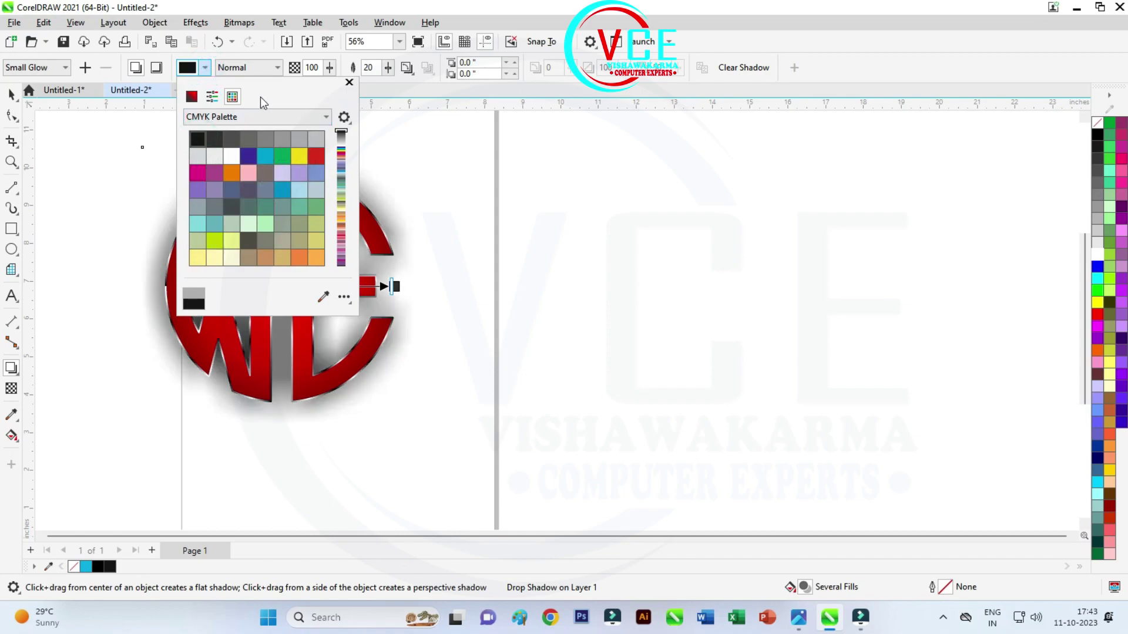
pyautogui.click(407, 67)
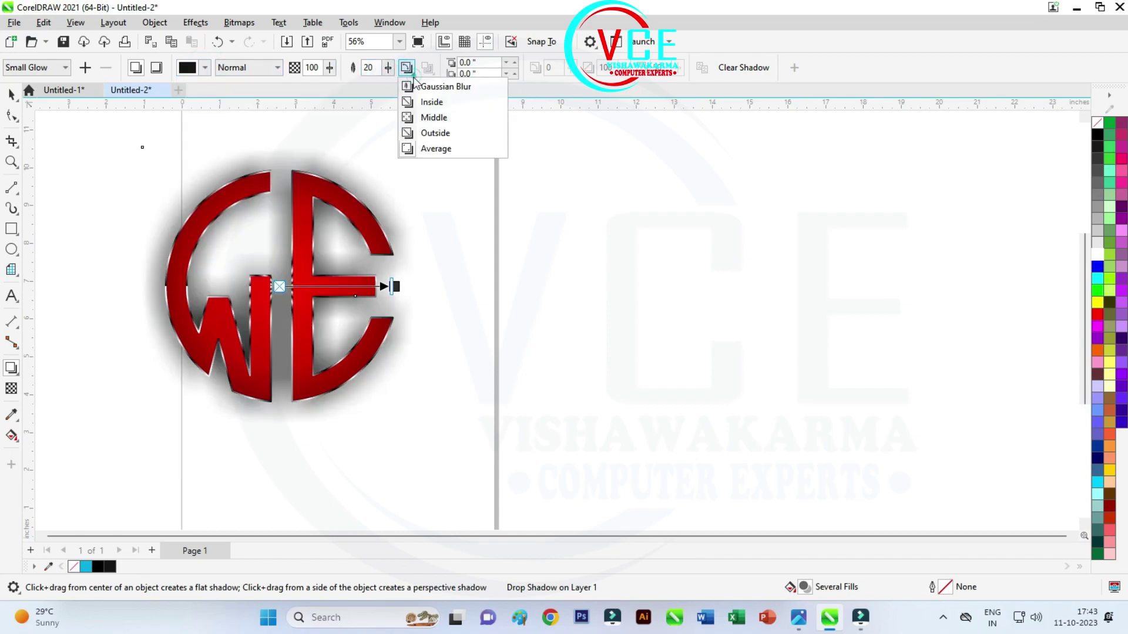
pyautogui.click(418, 131)
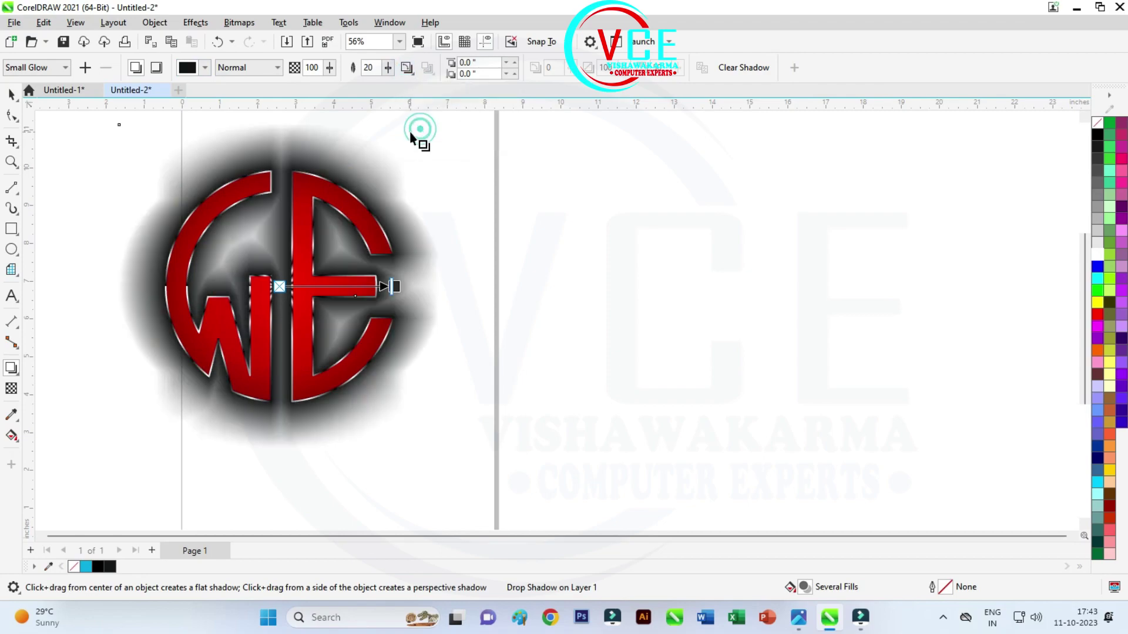
pyautogui.doubleClick(376, 68)
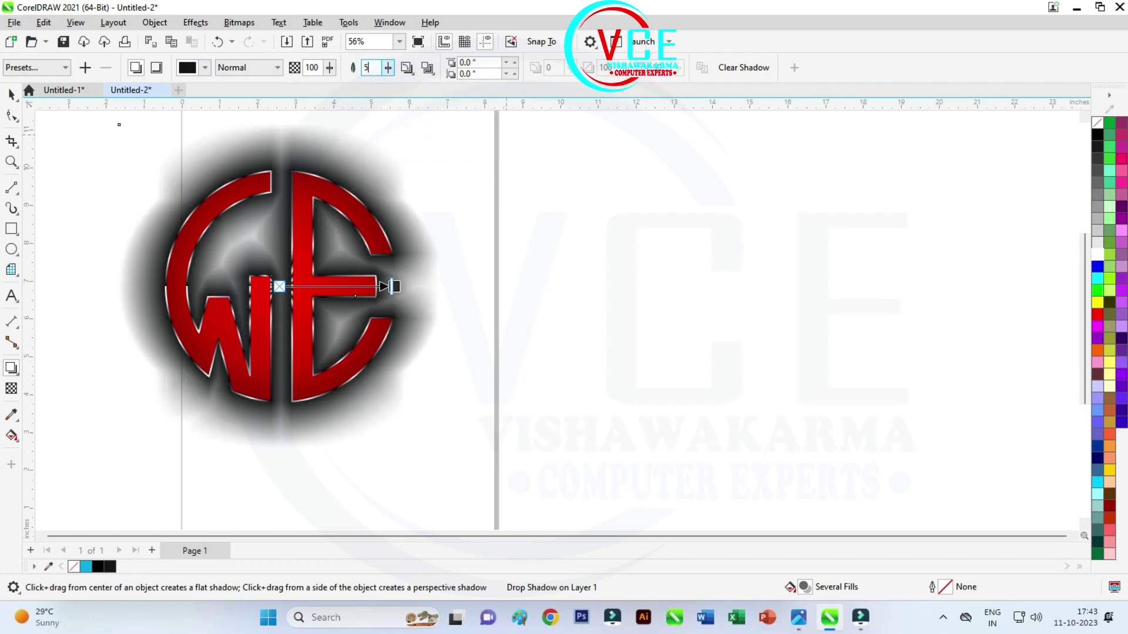
pyautogui.write('5')
pyautogui.press('Return')
pyautogui.click(12, 94)
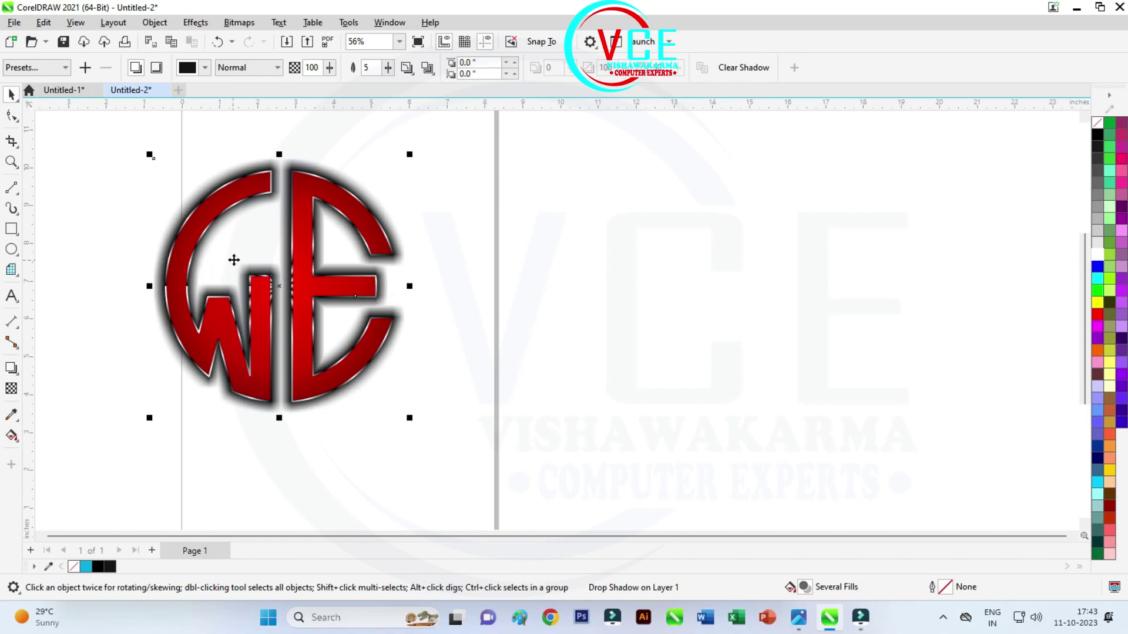
pyautogui.scroll(1, 235, 254)
pyautogui.scroll(1, 246, 259)
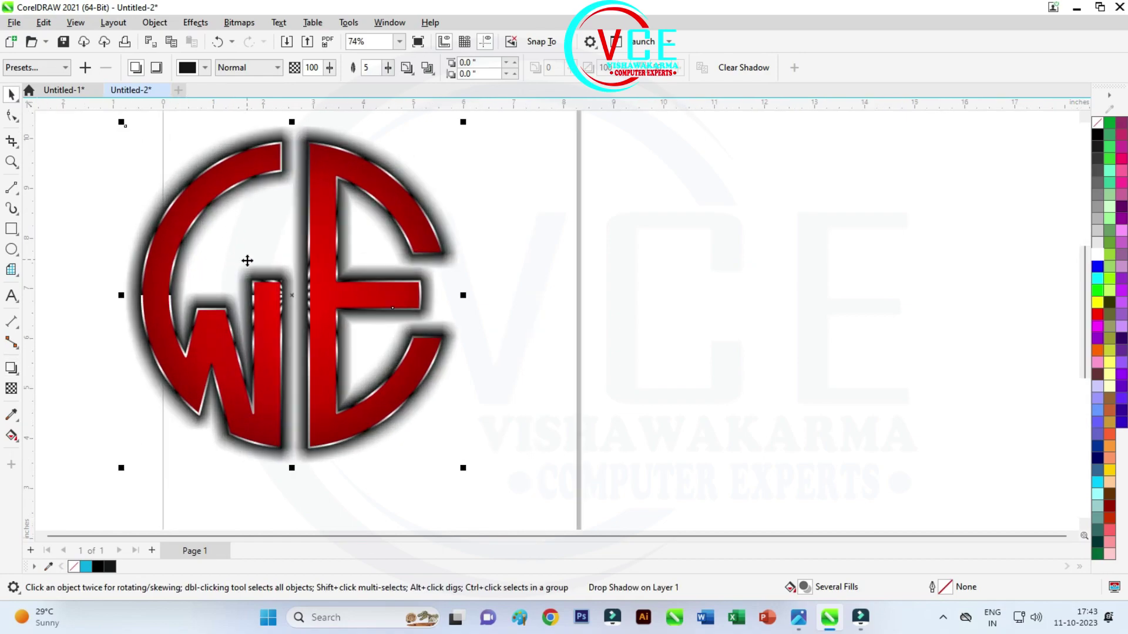
pyautogui.scroll(-1, 247, 260)
pyautogui.scroll(-1, 242, 261)
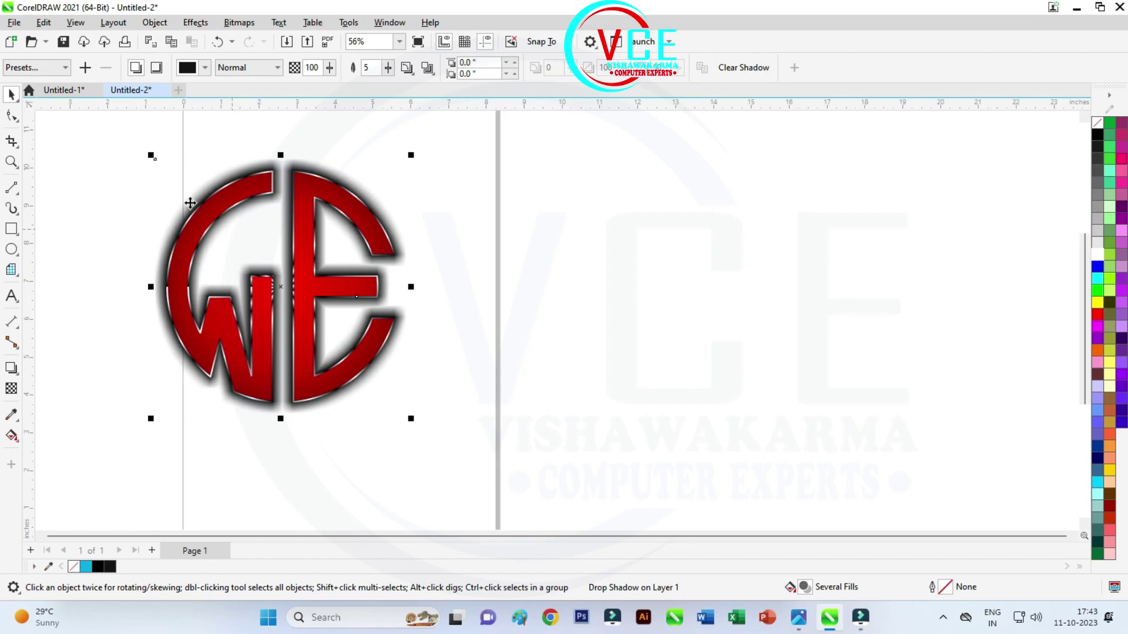
pyautogui.scroll(-1, 146, 217)
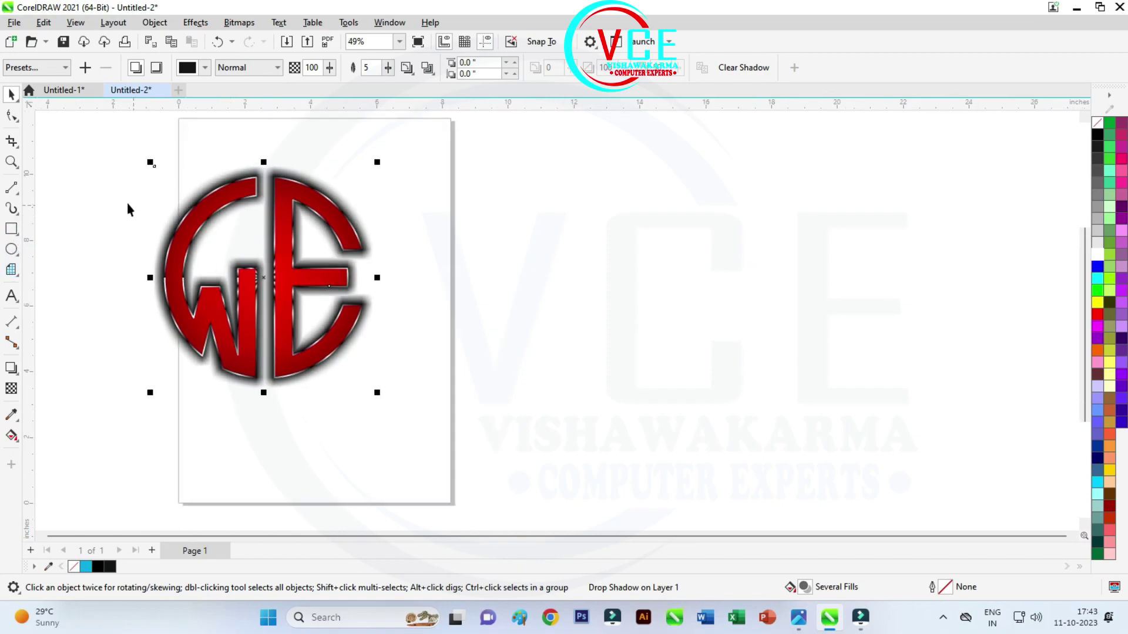
# Step: Draw a 14.069 × 8.309 inch rectangle around the WE monogram, extending past the page edges
pyautogui.click(11, 230)
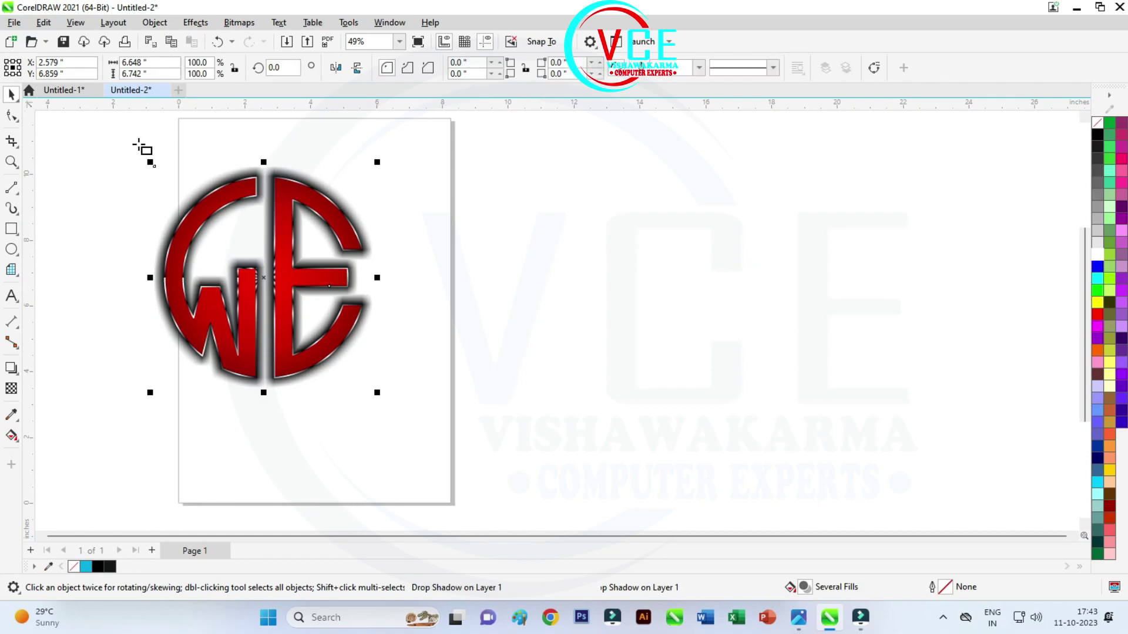
pyautogui.moveTo(129, 146)
pyautogui.mouseDown()
pyautogui.moveTo(557, 416)
pyautogui.moveTo(592, 418)
pyautogui.mouseUp()
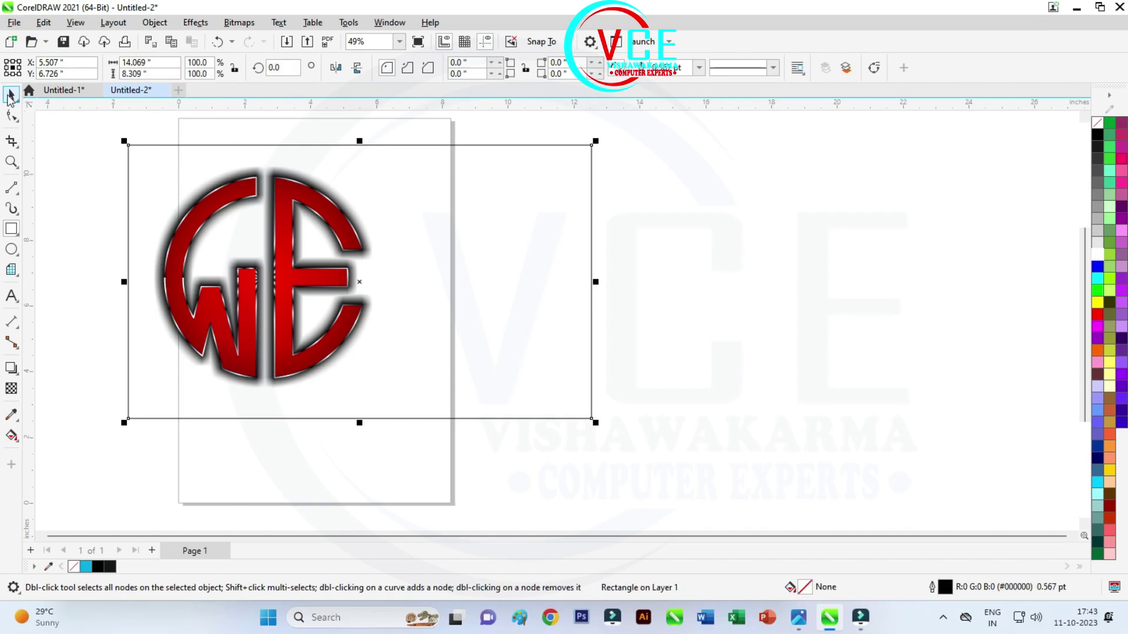
pyautogui.click(11, 94)
pyautogui.moveTo(442, 161); pyautogui.dragTo(381, 156)
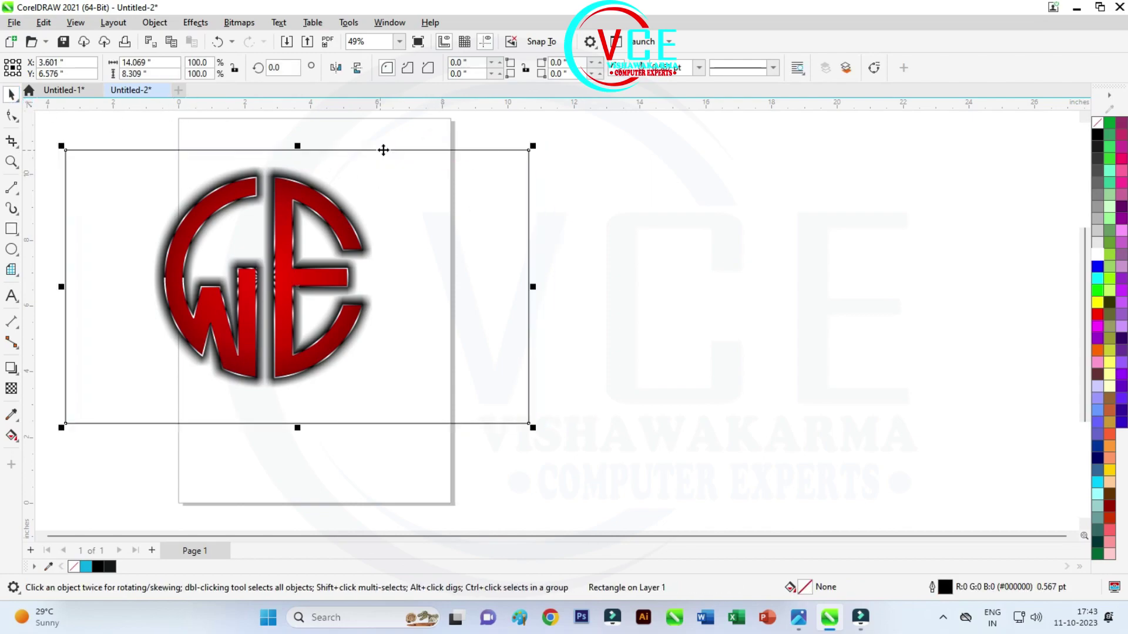
pyautogui.scroll(-1, 447, 150)
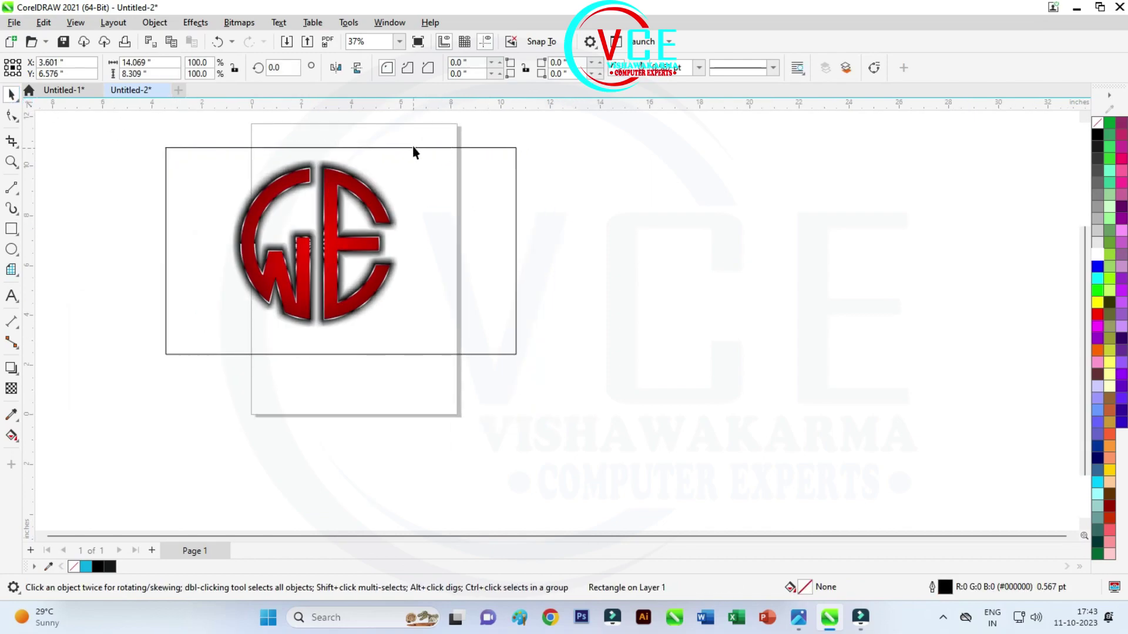
pyautogui.moveTo(412, 146); pyautogui.dragTo(412, 136)
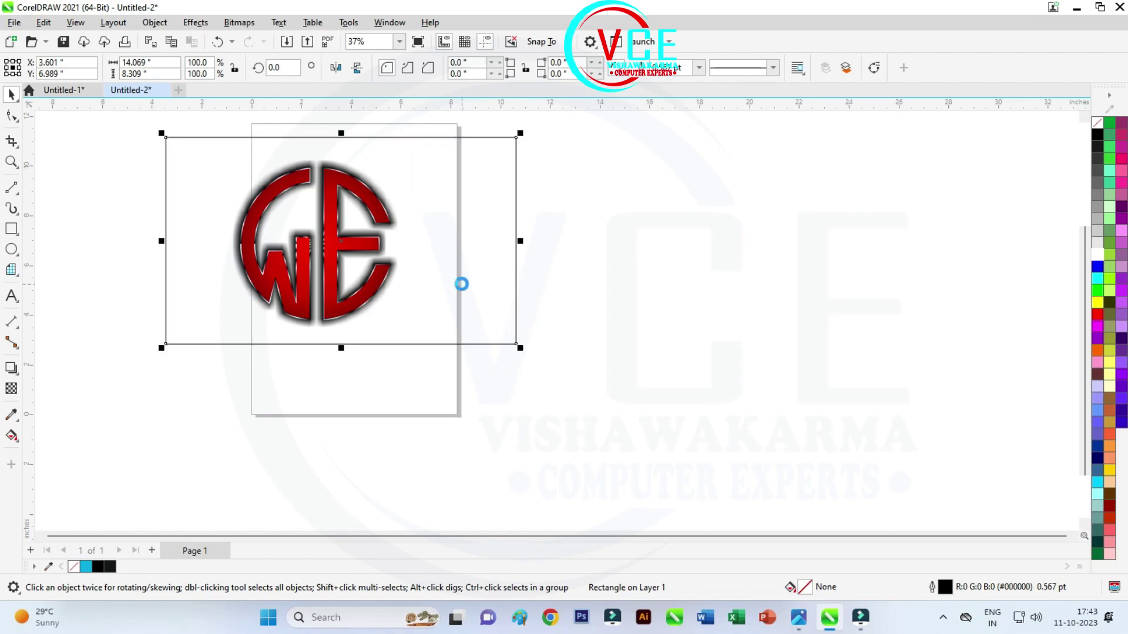
pyautogui.moveTo(461, 284); pyautogui.dragTo(463, 285)
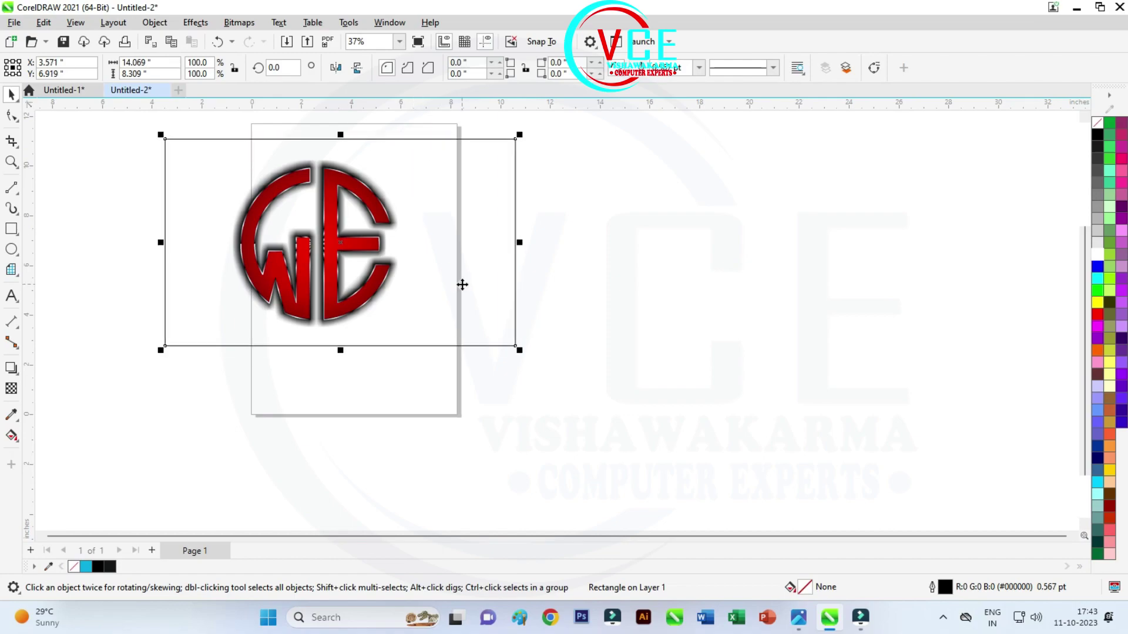
pyautogui.press('Left')
pyautogui.press('Left')
pyautogui.press('Left')
pyautogui.press('Left')
pyautogui.press('Left')
pyautogui.press('Left')
pyautogui.press('Left')
pyautogui.press('Left')
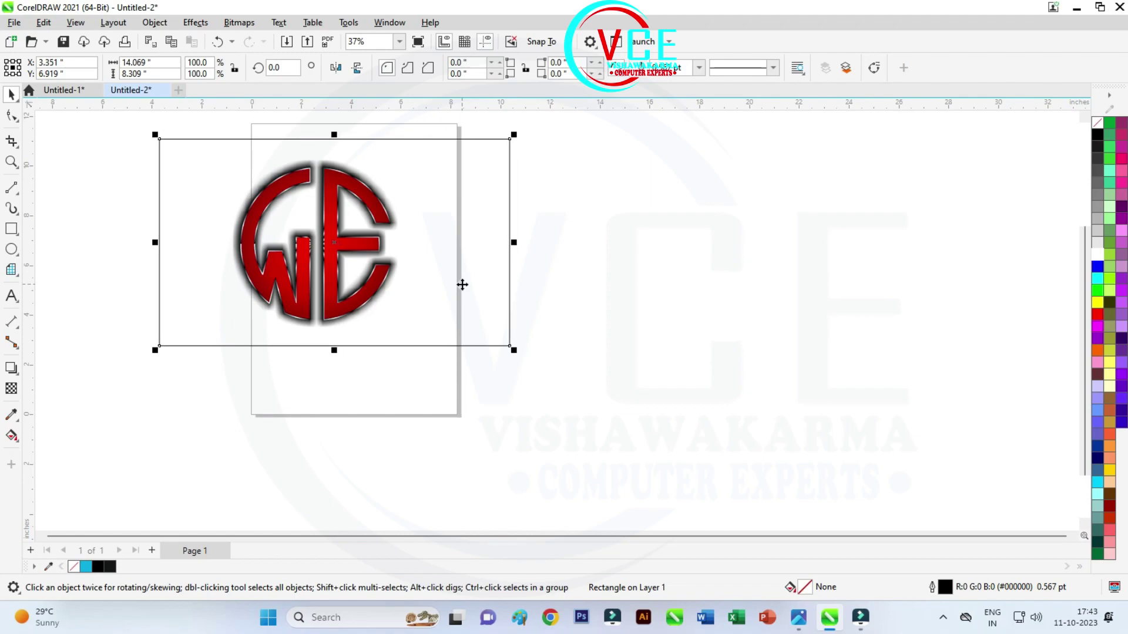
pyautogui.press('Left')
pyautogui.press('Left')
pyautogui.press('Left')
pyautogui.press('Left')
pyautogui.press('Left')
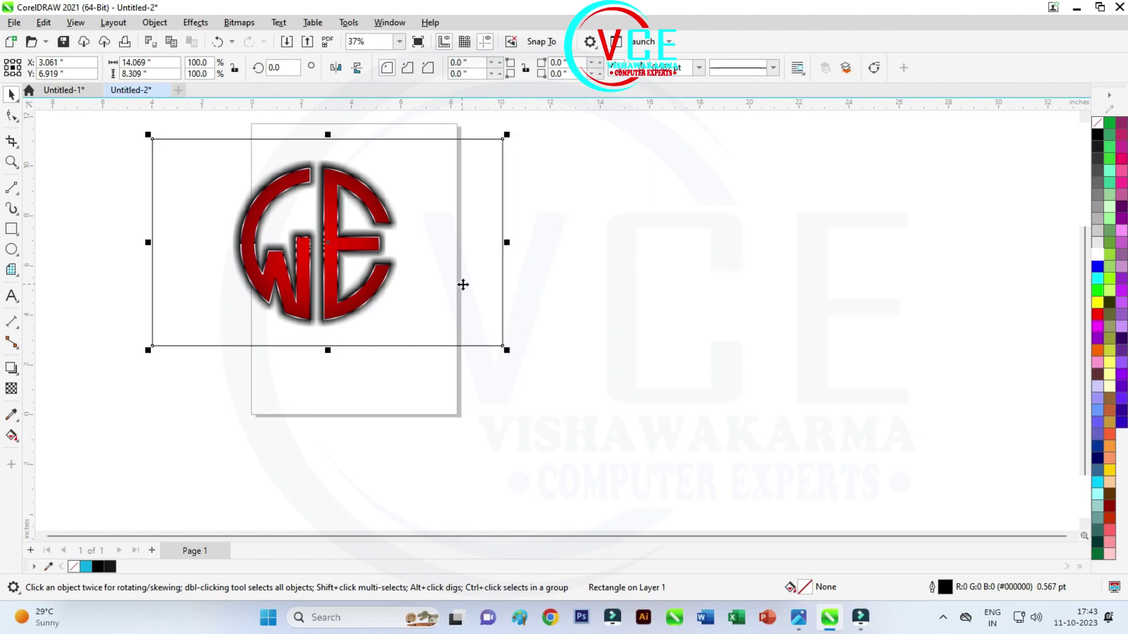
# Step: Fill the rectangle with a vertical lime-green-to-grey fountain gradient
pyautogui.click(1113, 293)
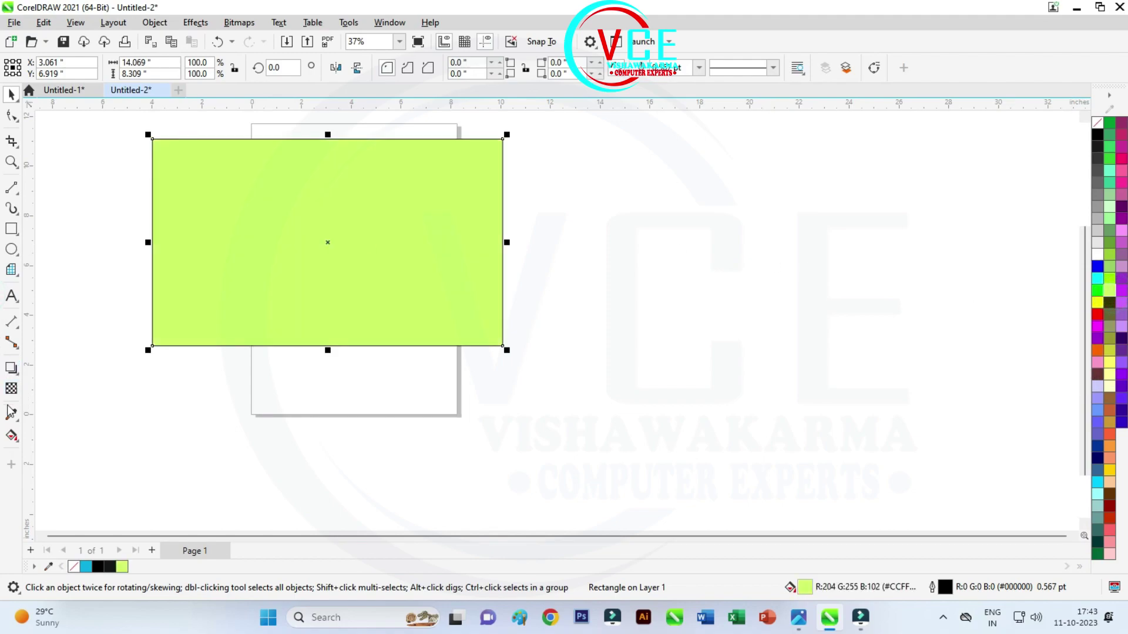
pyautogui.click(12, 368)
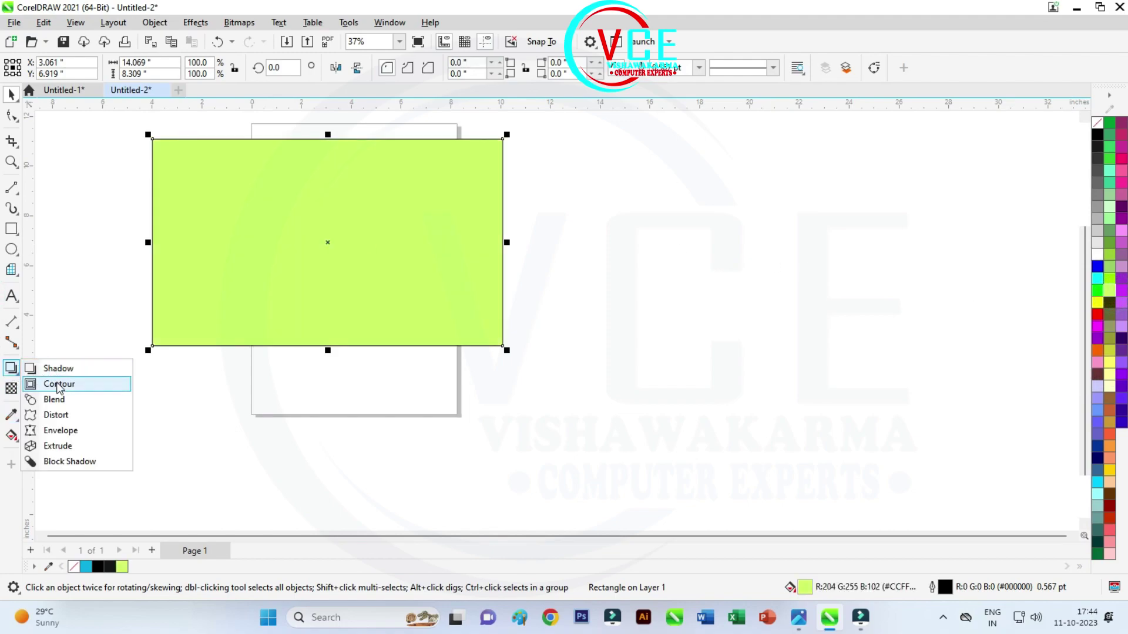
pyautogui.click(12, 435)
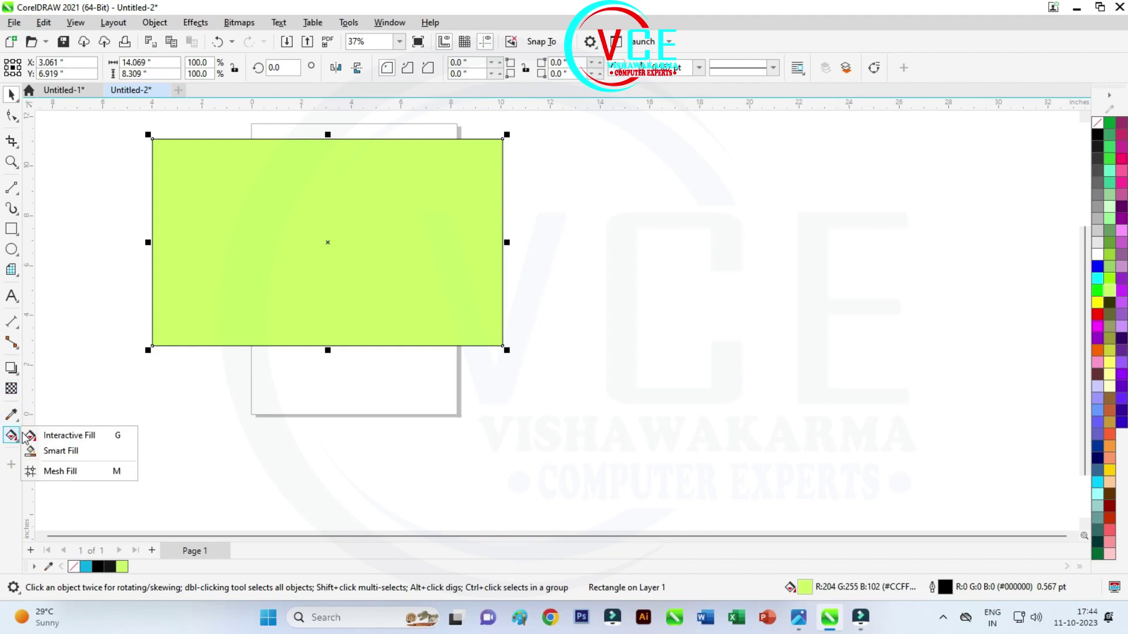
pyautogui.moveTo(313, 150); pyautogui.dragTo(316, 328)
pyautogui.moveTo(1100, 219); pyautogui.dragTo(317, 327)
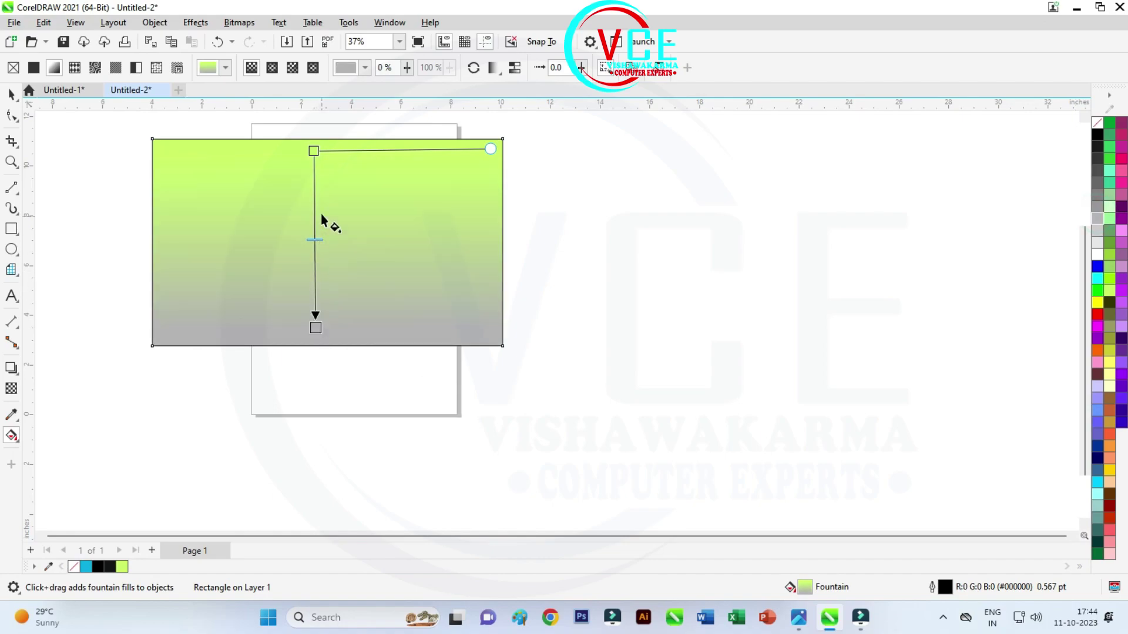
pyautogui.moveTo(313, 152); pyautogui.dragTo(317, 117)
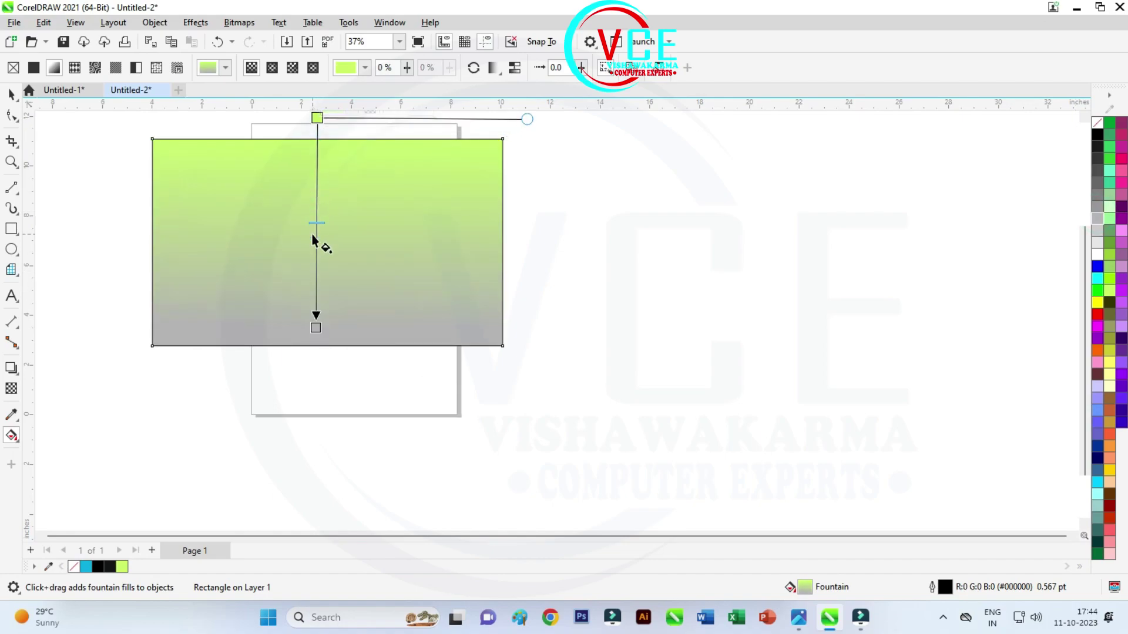
# Step: Send the gradient rectangle to the back of the layer behind the monogram
pyautogui.click(11, 94)
pyautogui.rightClick(167, 180)
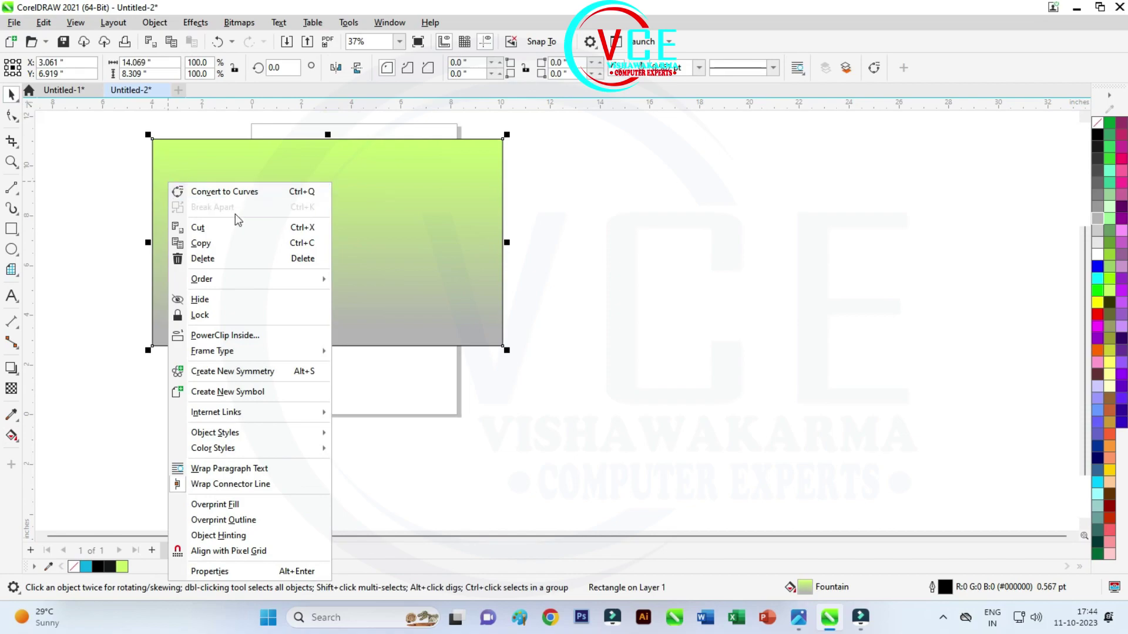
pyautogui.moveTo(202, 279)
pyautogui.click(388, 295)
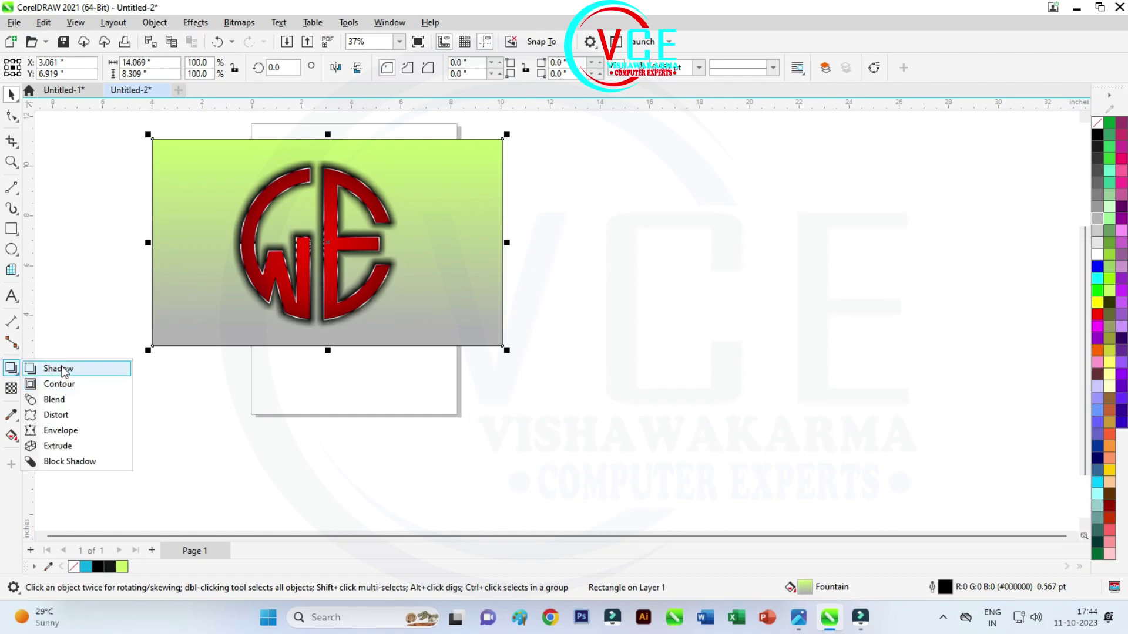
# Step: Apply the Inner Glow shadow preset to the background rectangle, then replace it with Inner Edge
pyautogui.click(58, 368)
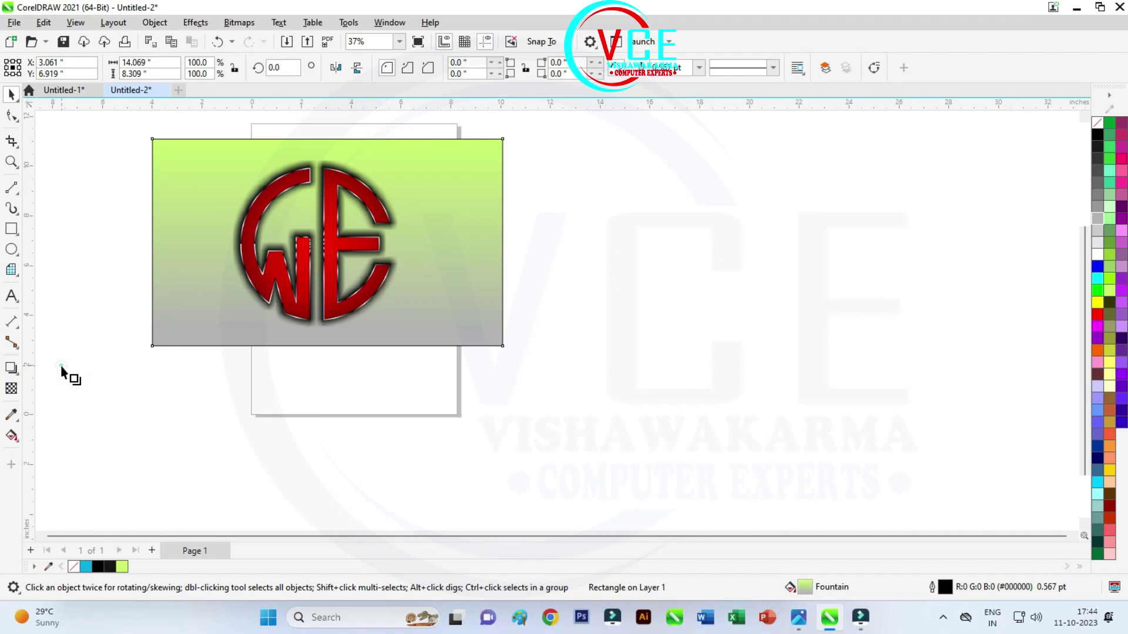
pyautogui.click(50, 68)
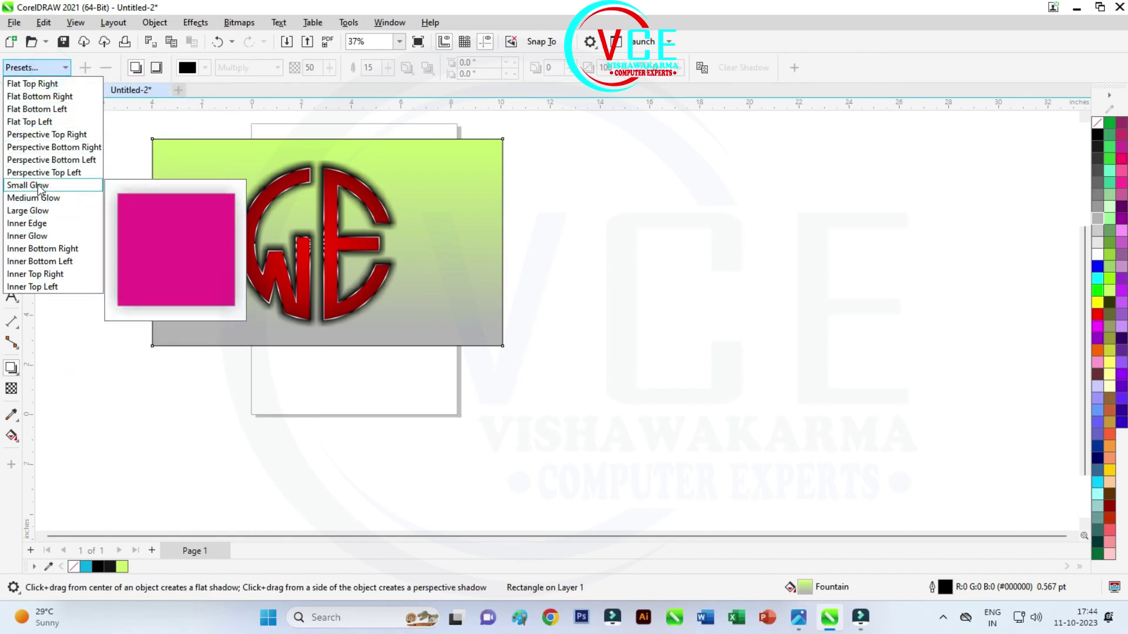
pyautogui.click(34, 236)
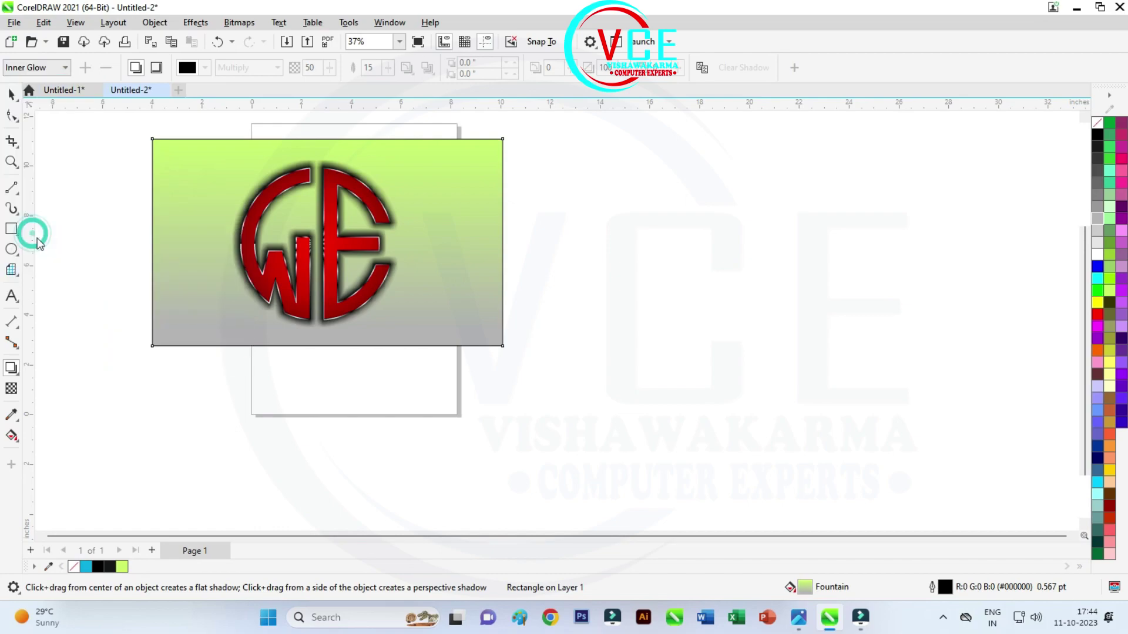
pyautogui.click(41, 67)
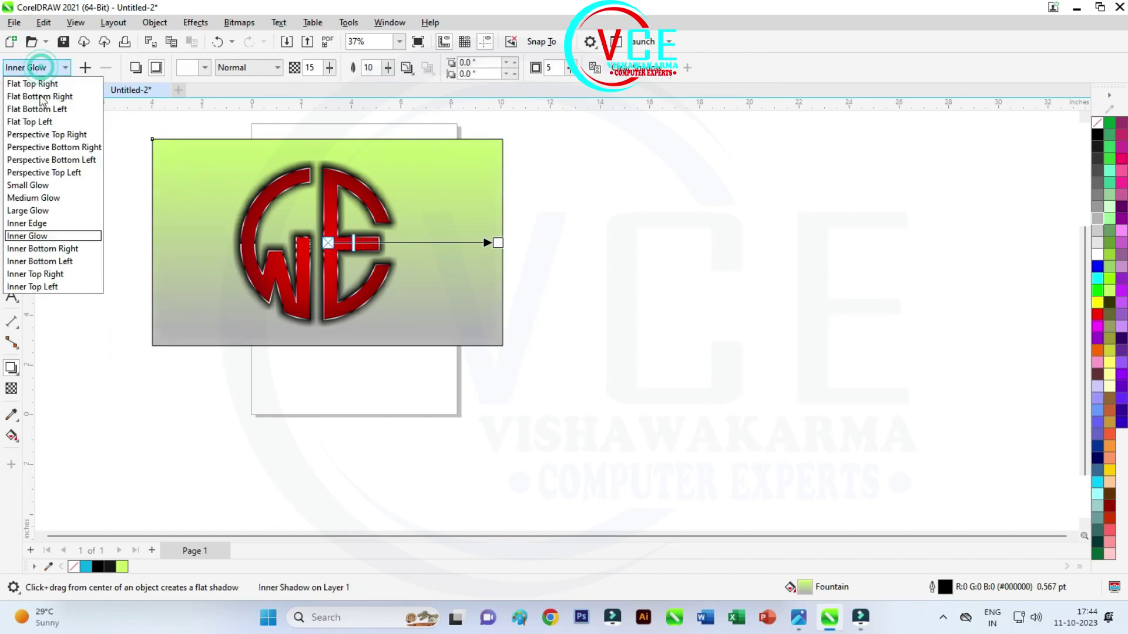
pyautogui.click(65, 224)
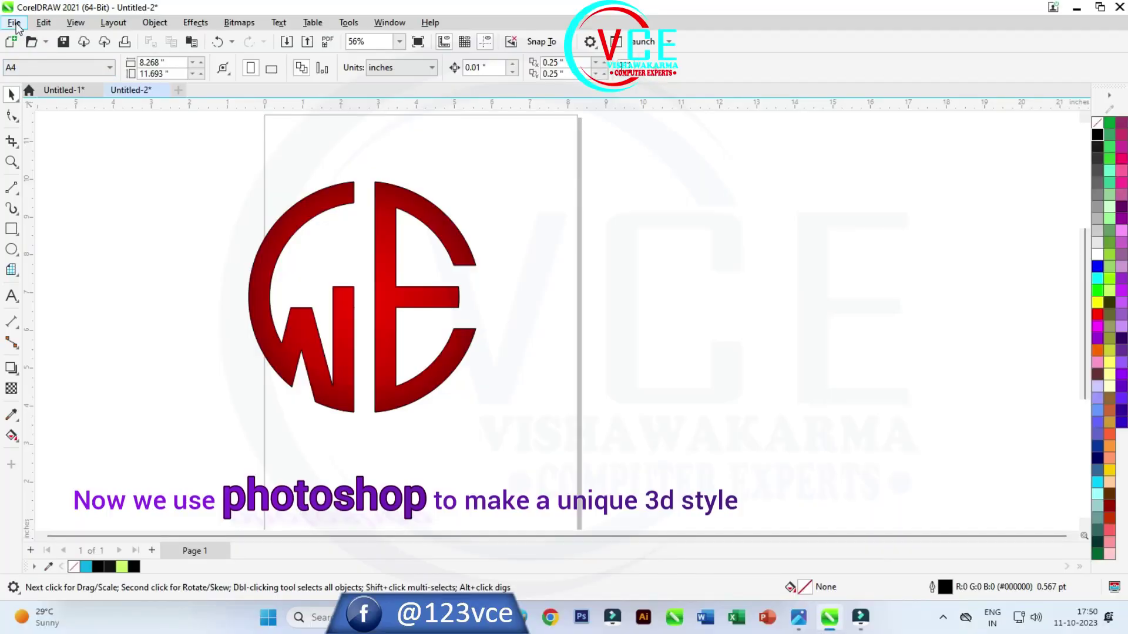
# Step: Export the drawing to the Desktop as a PNG file named 'logo'
pyautogui.click(14, 22)
pyautogui.click(45, 288)
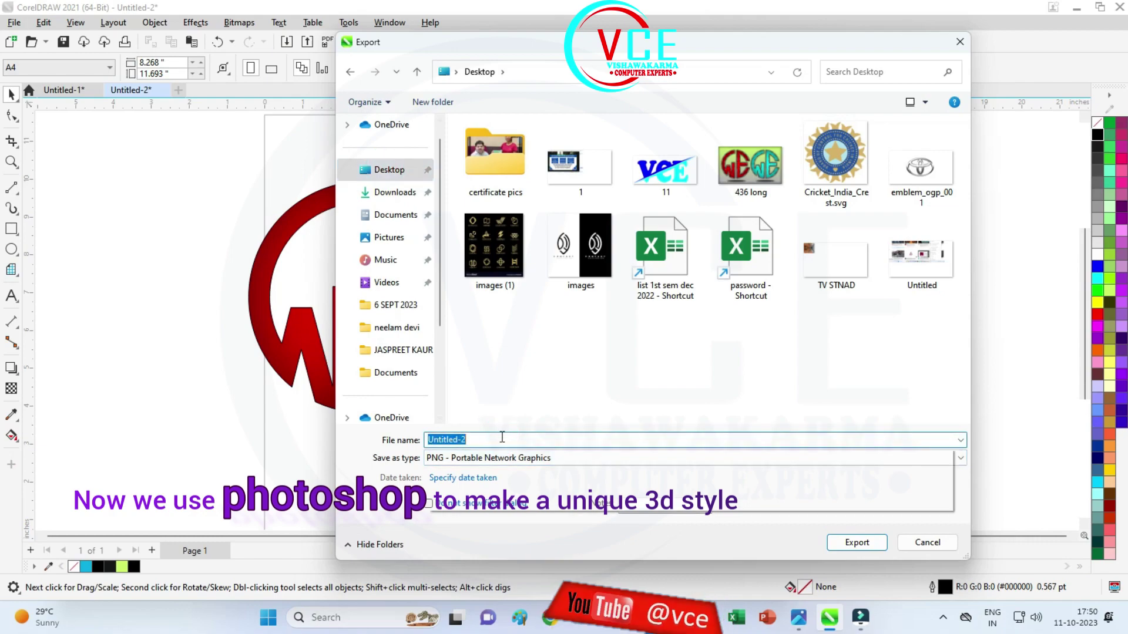
pyautogui.write('logo')
pyautogui.click(526, 402)
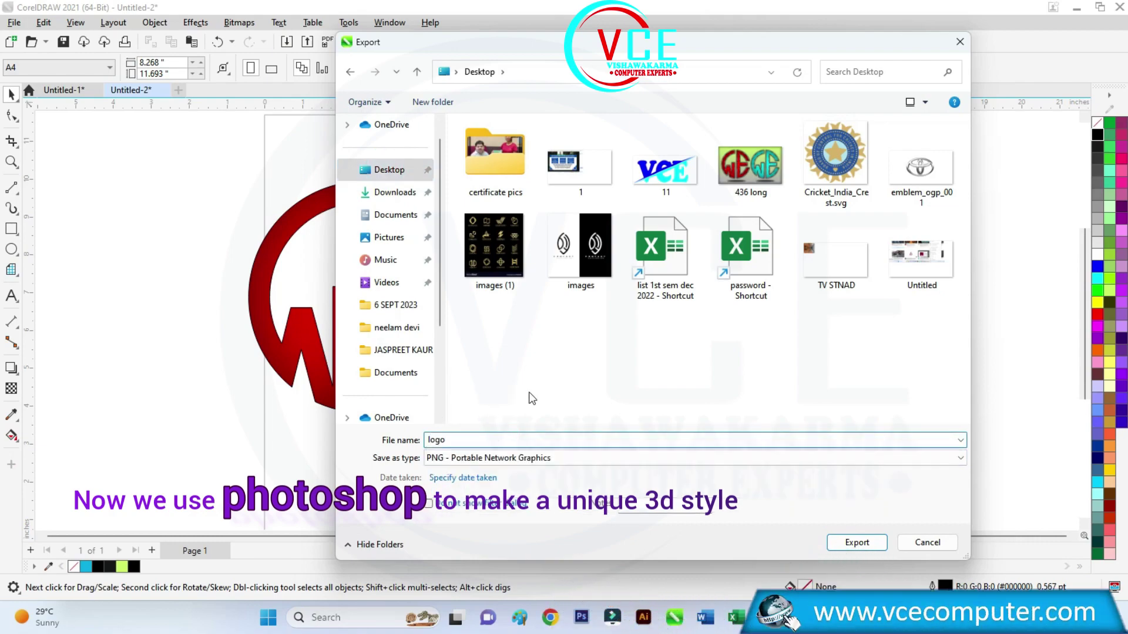
pyautogui.click(856, 543)
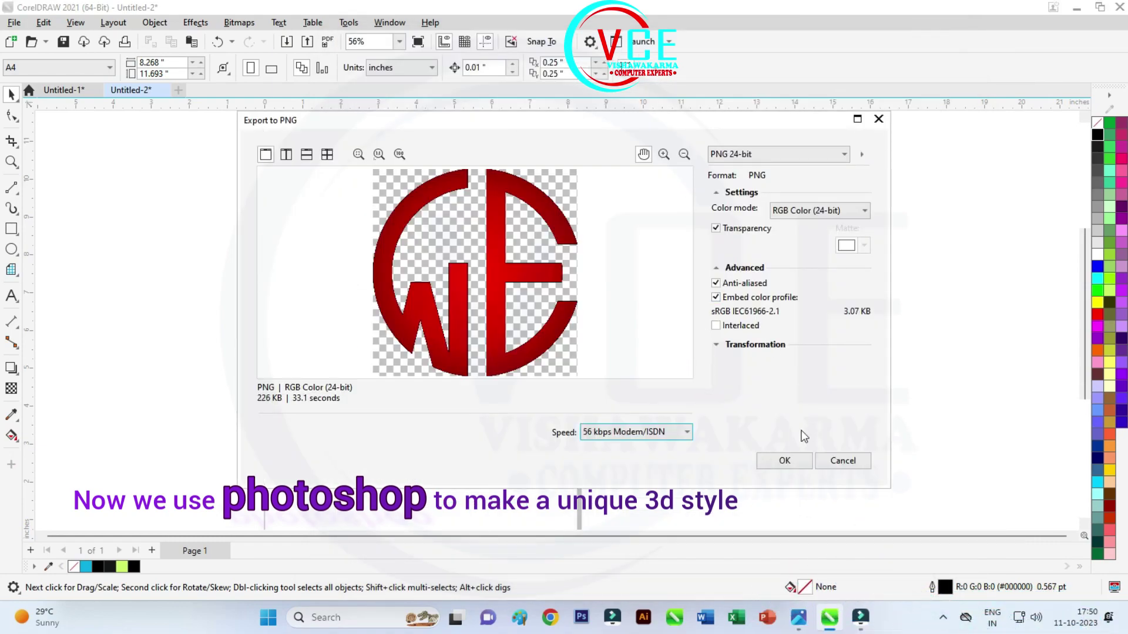
pyautogui.click(785, 461)
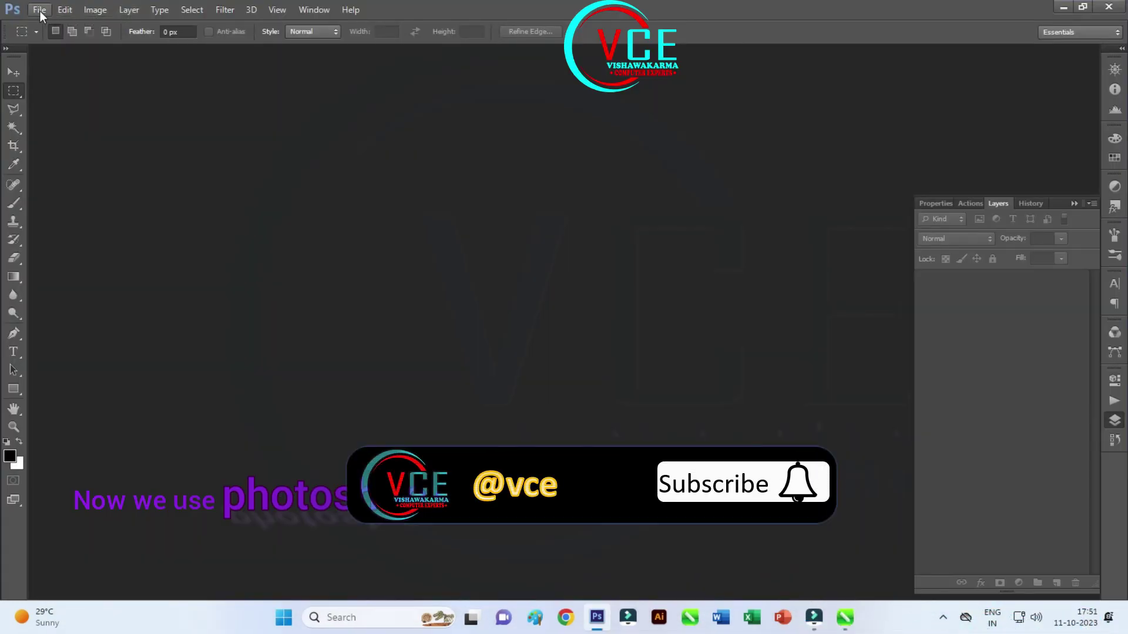
# Step: Create a new document 1920 × 1080 pixels at resolution 150
pyautogui.click(39, 10)
pyautogui.click(45, 25)
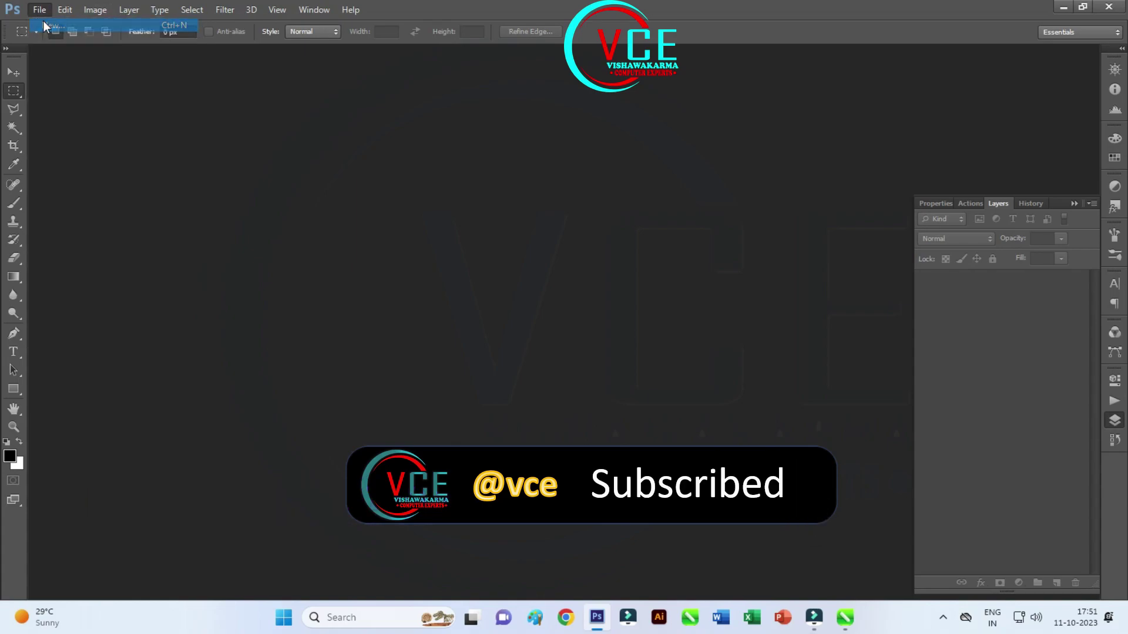
pyautogui.click(451, 201)
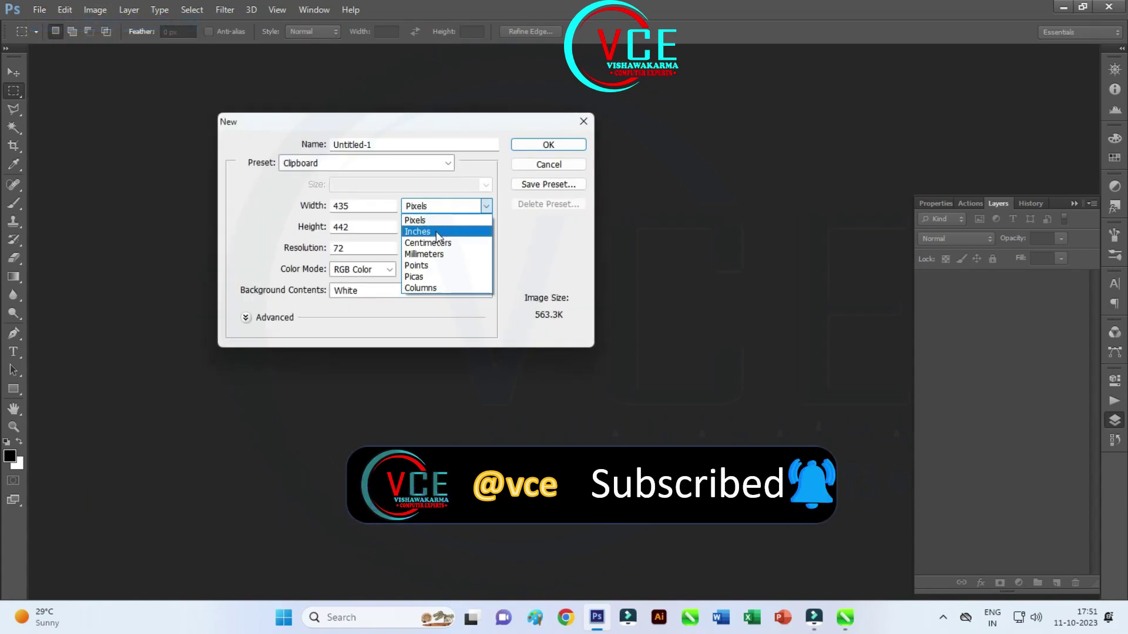
pyautogui.click(436, 232)
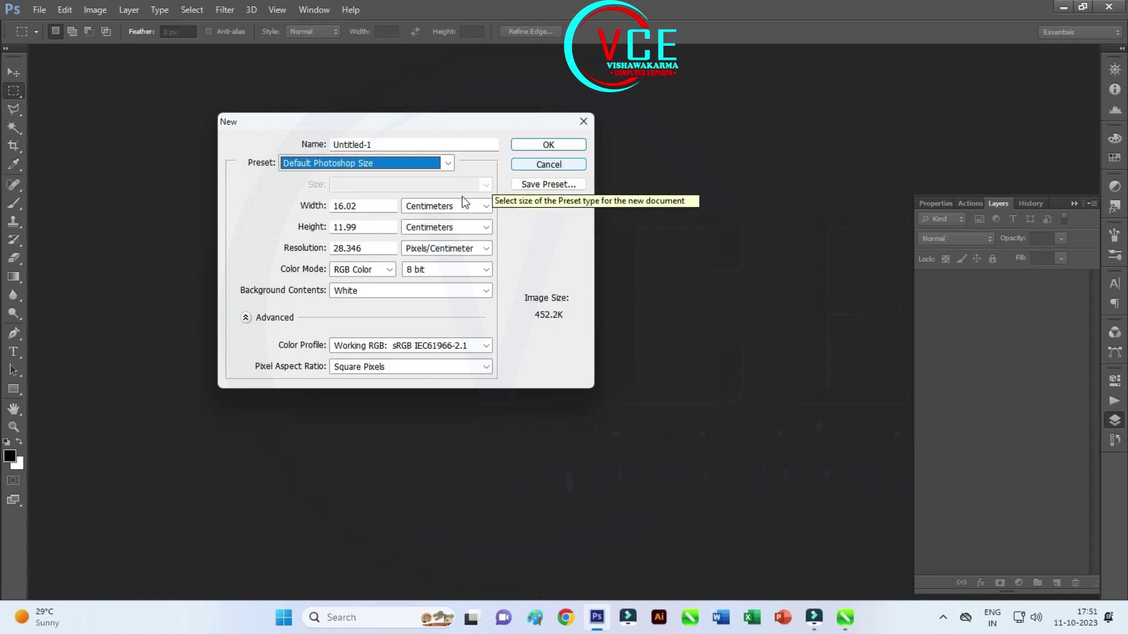
pyautogui.click(485, 206)
pyautogui.click(442, 219)
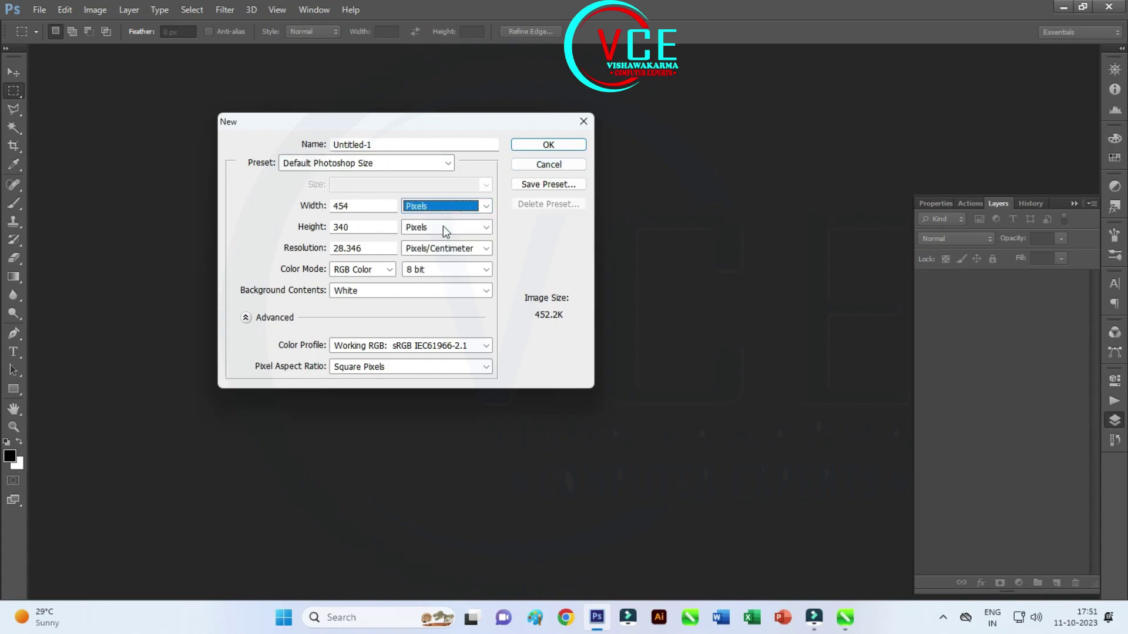
pyautogui.click(371, 207)
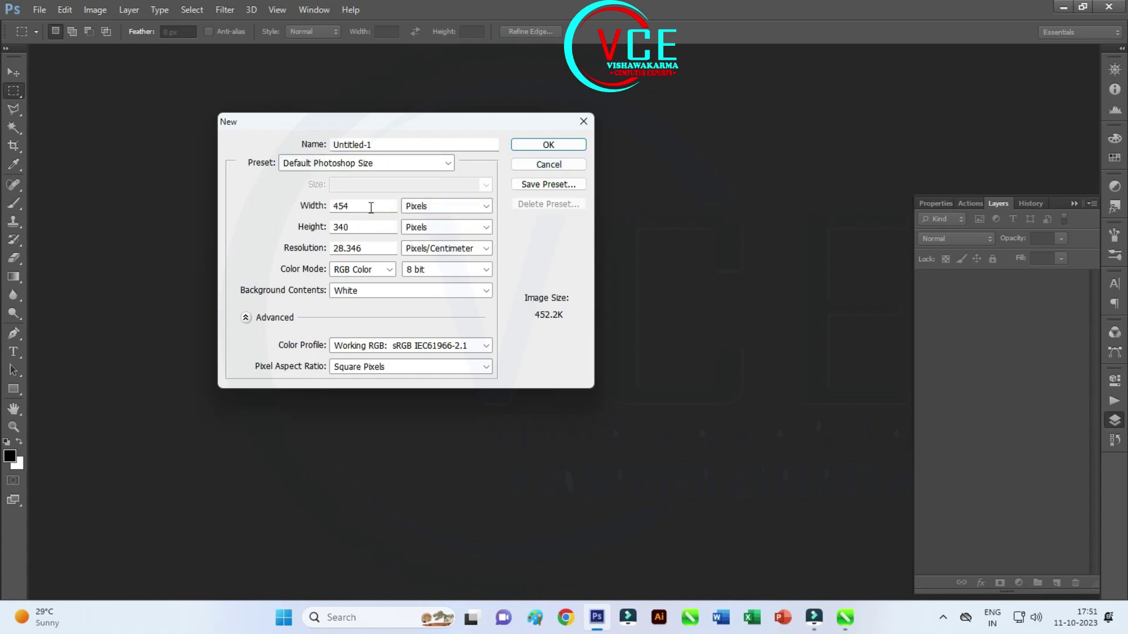
pyautogui.doubleClick(371, 207)
pyautogui.write('1920')
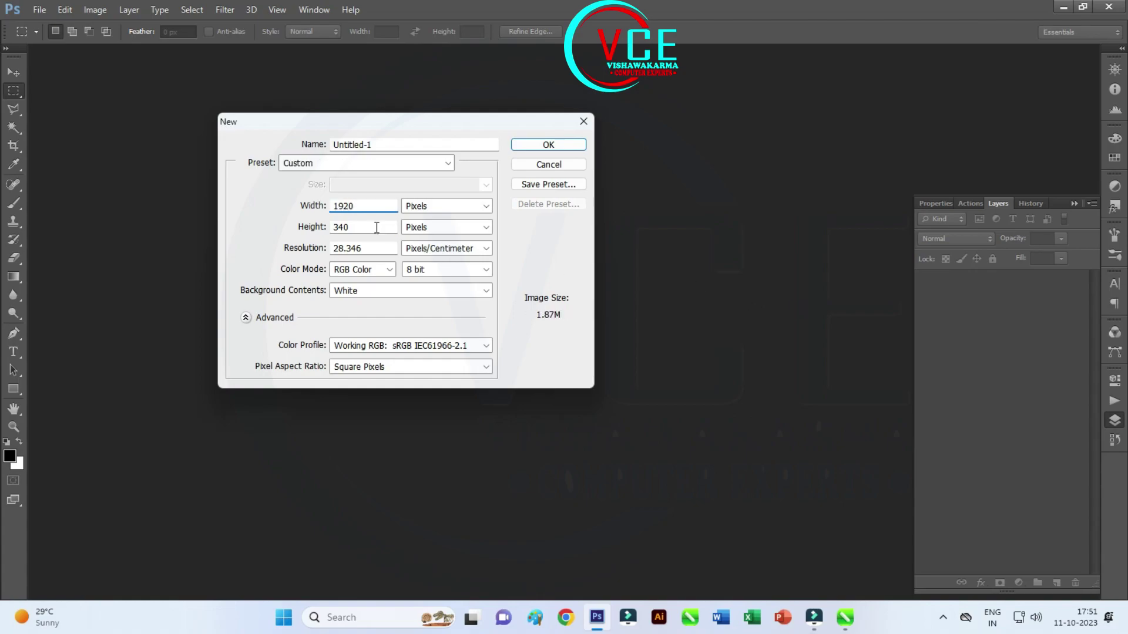
pyautogui.doubleClick(376, 227)
pyautogui.write('1080')
pyautogui.doubleClick(373, 249)
pyautogui.write('150')
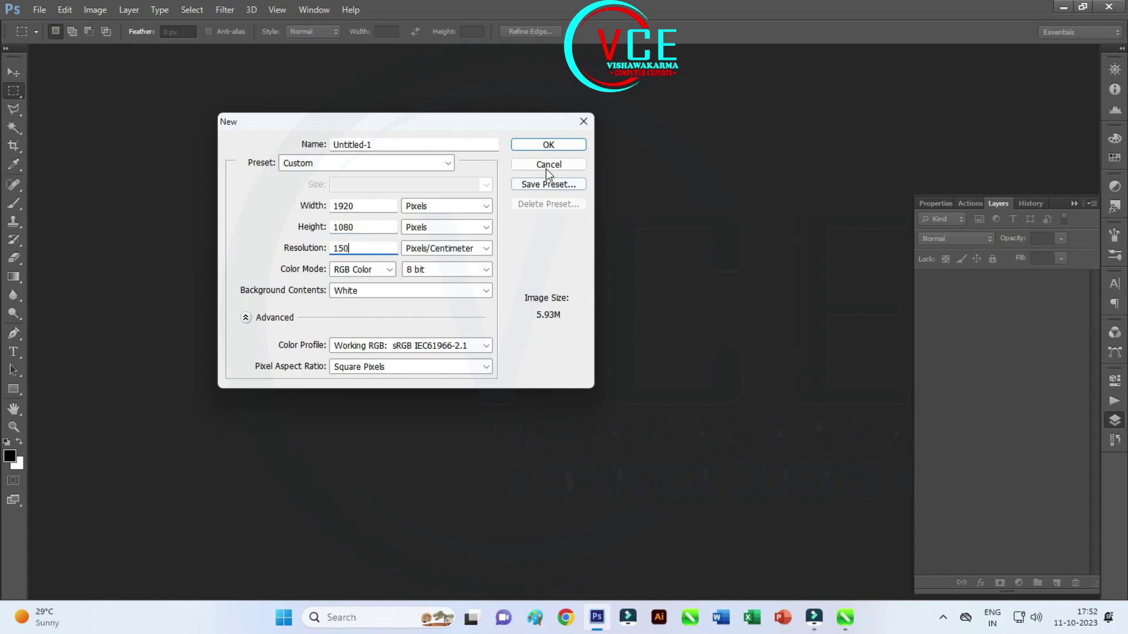
pyautogui.click(548, 145)
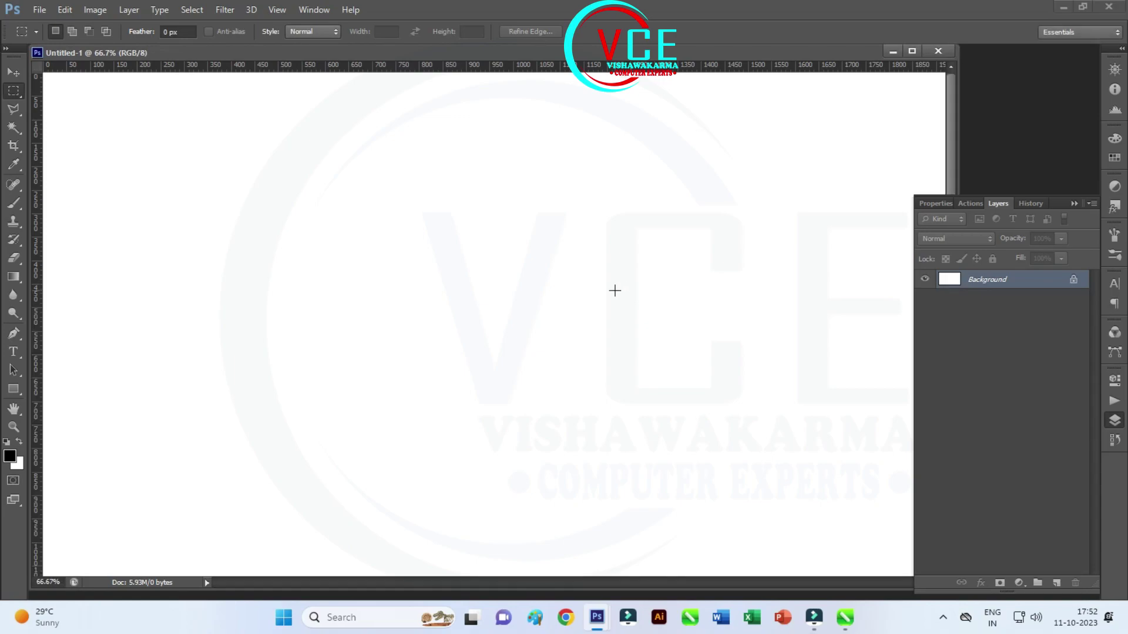
# Step: Open grey back.jpg and paste the whole texture into Untitled-1 as a new layer
pyautogui.click(39, 10)
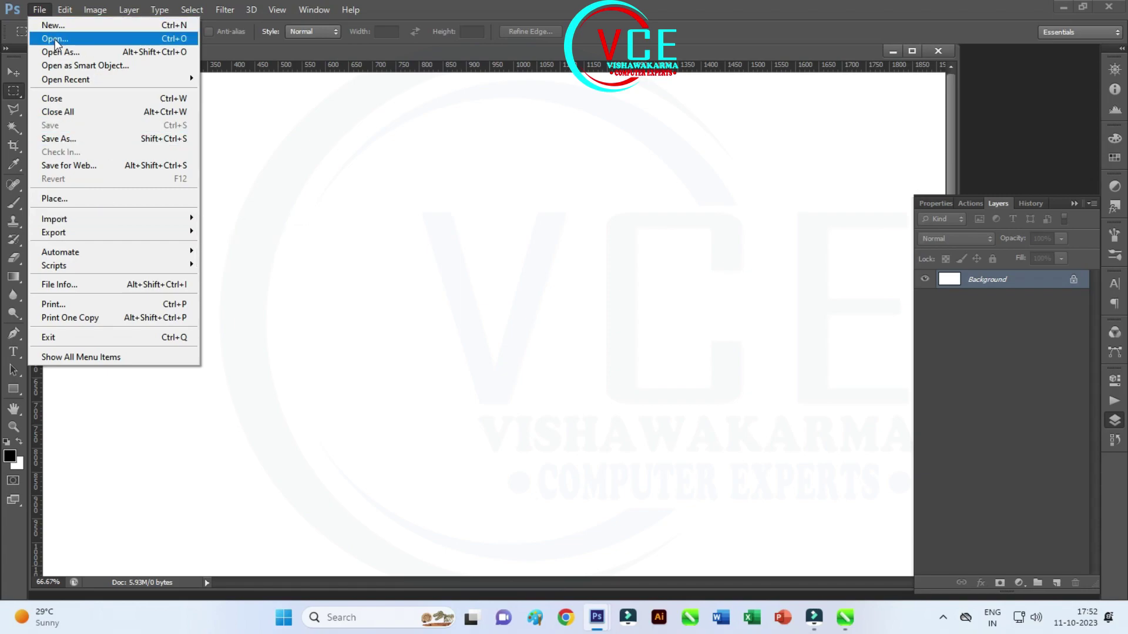
pyautogui.click(76, 39)
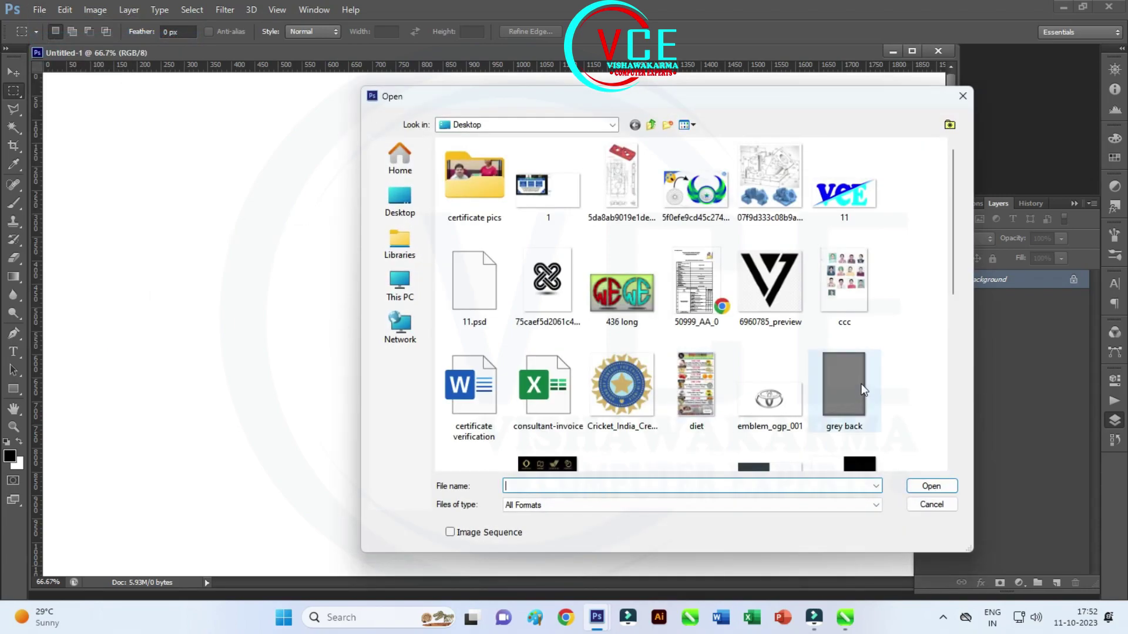
pyautogui.doubleClick(844, 385)
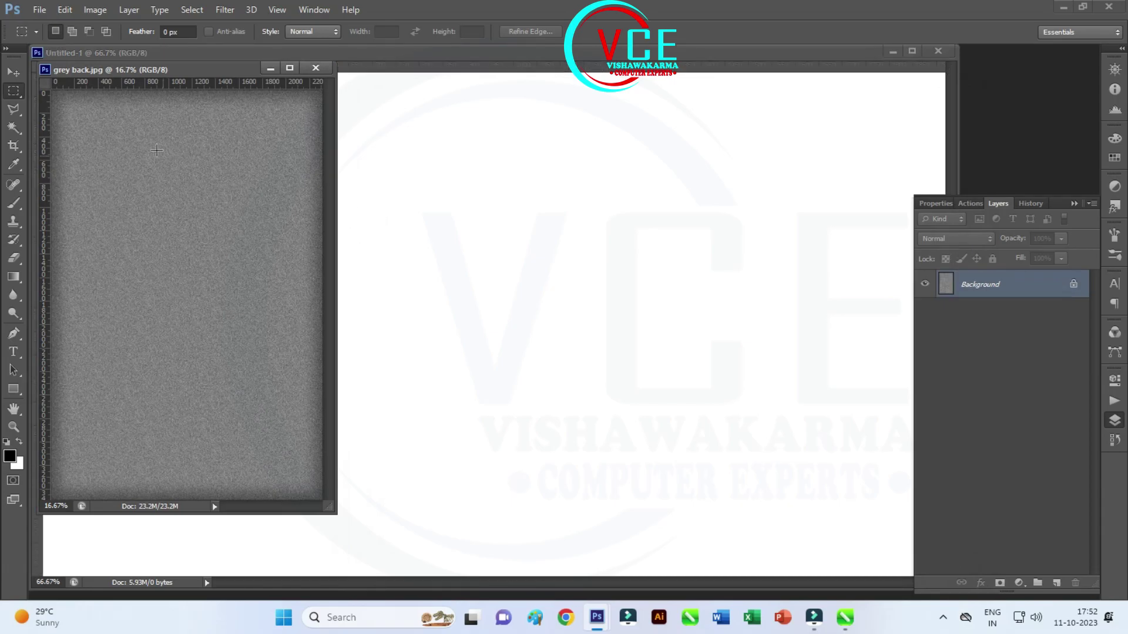
pyautogui.moveTo(177, 70); pyautogui.dragTo(210, 89)
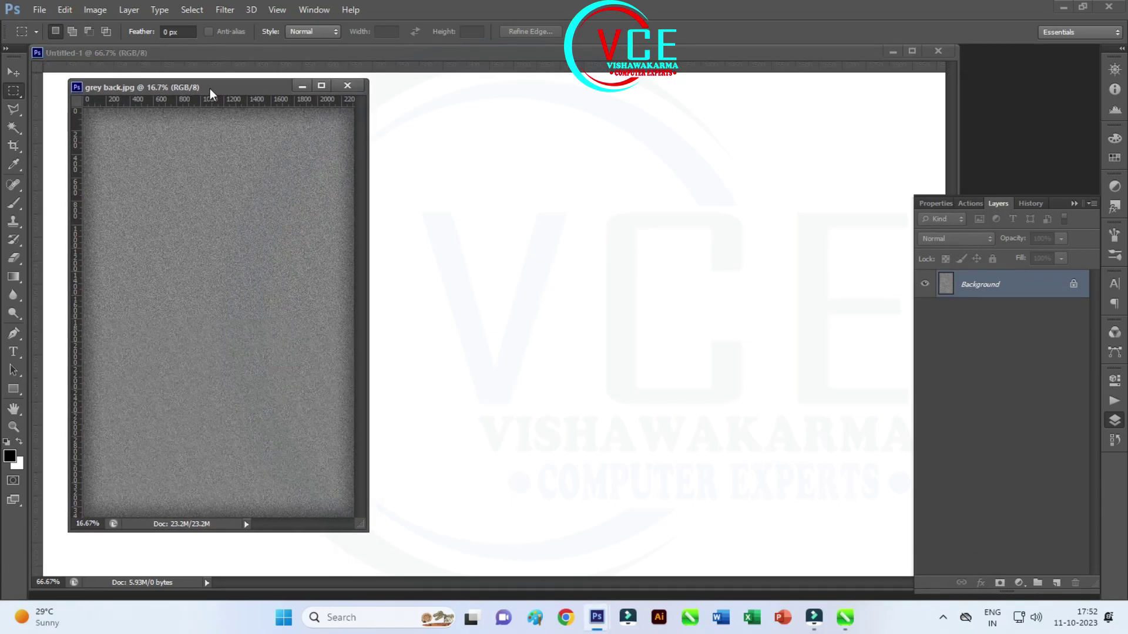
pyautogui.hotkey('ctrl', 'a')
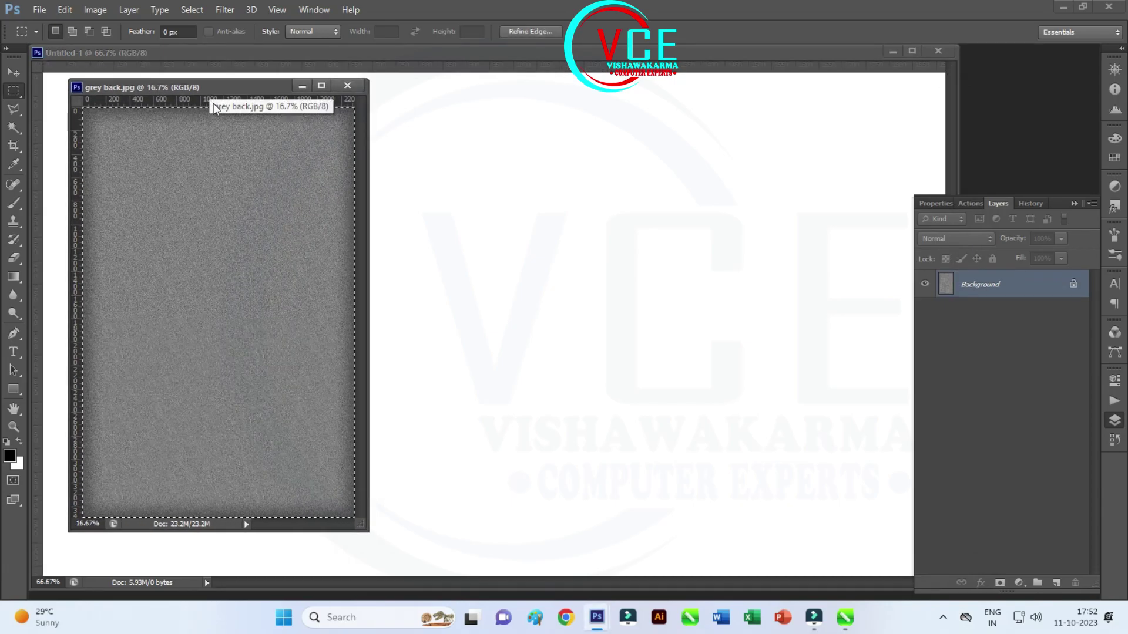
pyautogui.click(588, 126)
pyautogui.hotkey('ctrl', 'v')
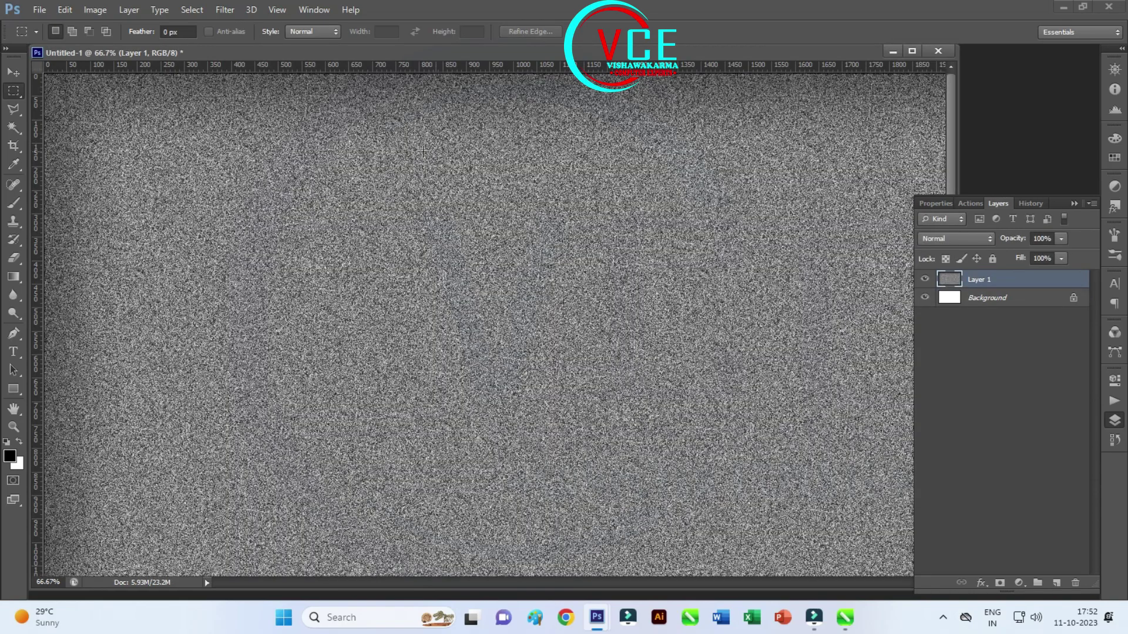
# Step: Free Transform the texture layer to fill the full 1920 × 1080 canvas
pyautogui.keyDown('alt'); pyautogui.scroll(-1, 456, 207); pyautogui.keyUp('alt')
pyautogui.keyDown('alt'); pyautogui.scroll(-1, 457, 208); pyautogui.keyUp('alt')
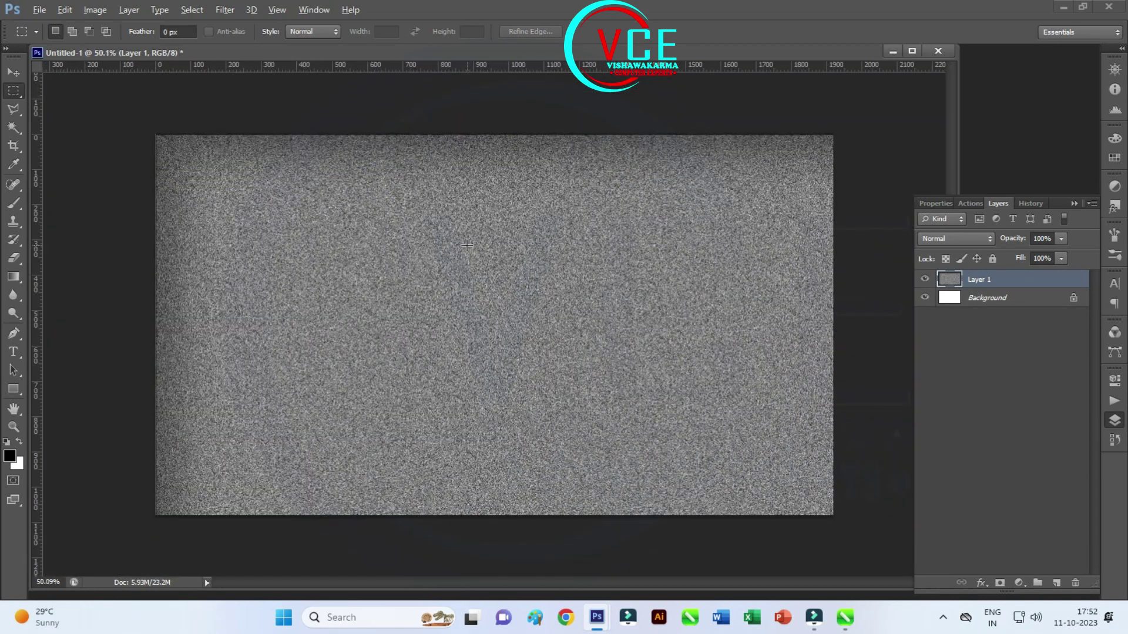
pyautogui.keyDown('alt'); pyautogui.scroll(-1, 457, 208); pyautogui.keyUp('alt')
pyautogui.press('v')
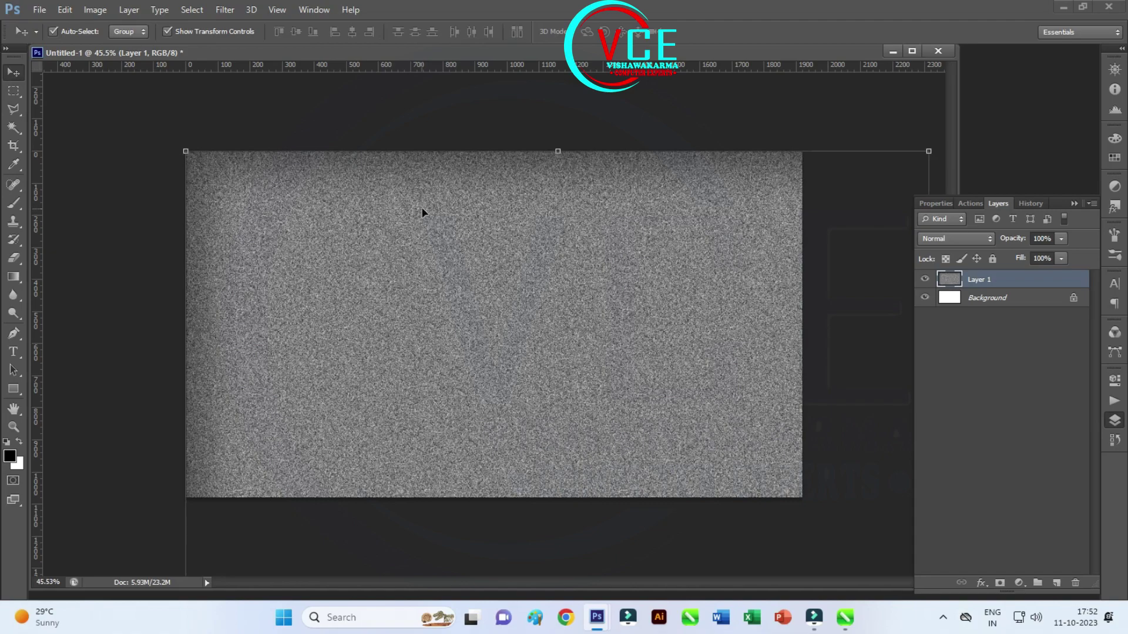
pyautogui.keyDown('alt'); pyautogui.scroll(-2, 423, 219); pyautogui.keyUp('alt')
pyautogui.keyDown('alt'); pyautogui.scroll(-1, 394, 211); pyautogui.keyUp('alt')
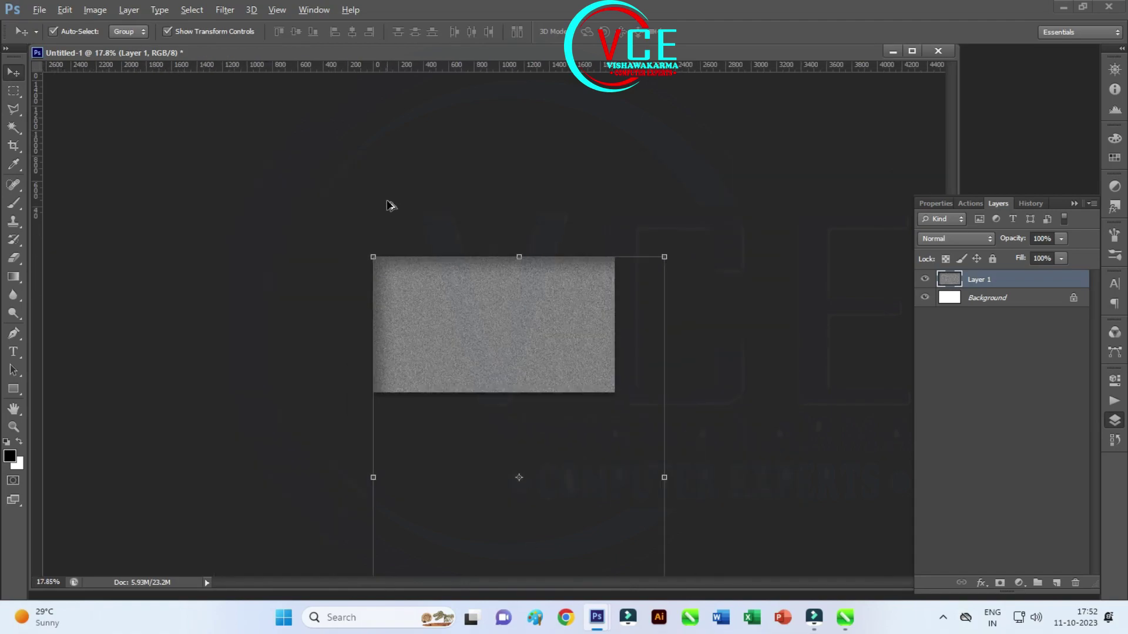
pyautogui.keyDown('alt'); pyautogui.scroll(-1, 435, 232); pyautogui.keyUp('alt')
pyautogui.keyDown('alt'); pyautogui.scroll(-2, 511, 318); pyautogui.keyUp('alt')
pyautogui.press('alt')
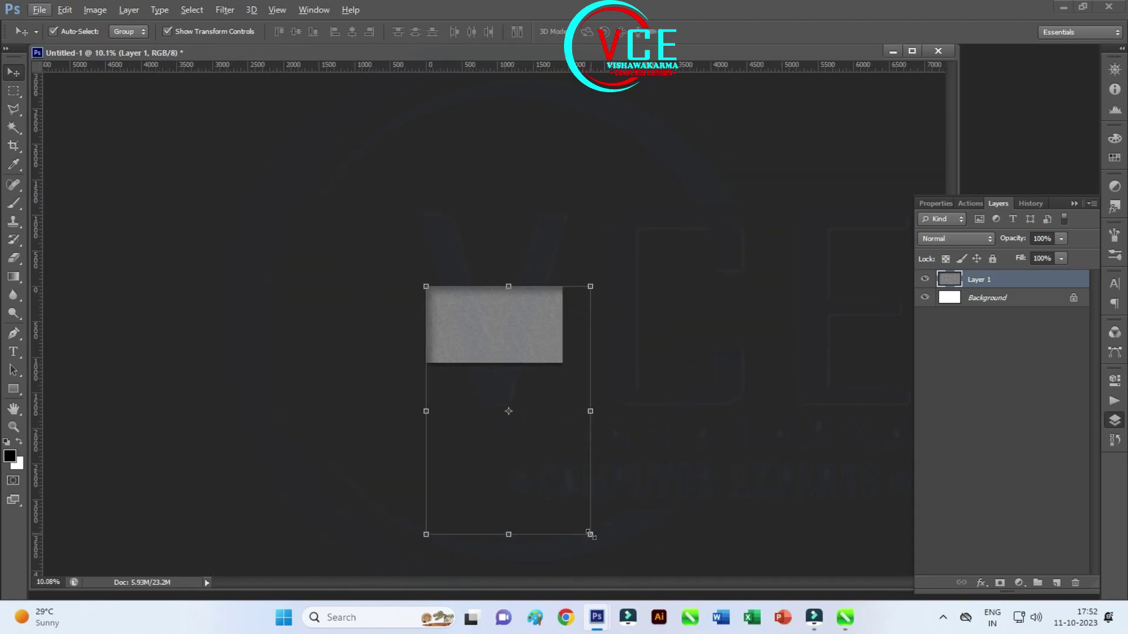
pyautogui.moveTo(590, 535); pyautogui.dragTo(490, 364)
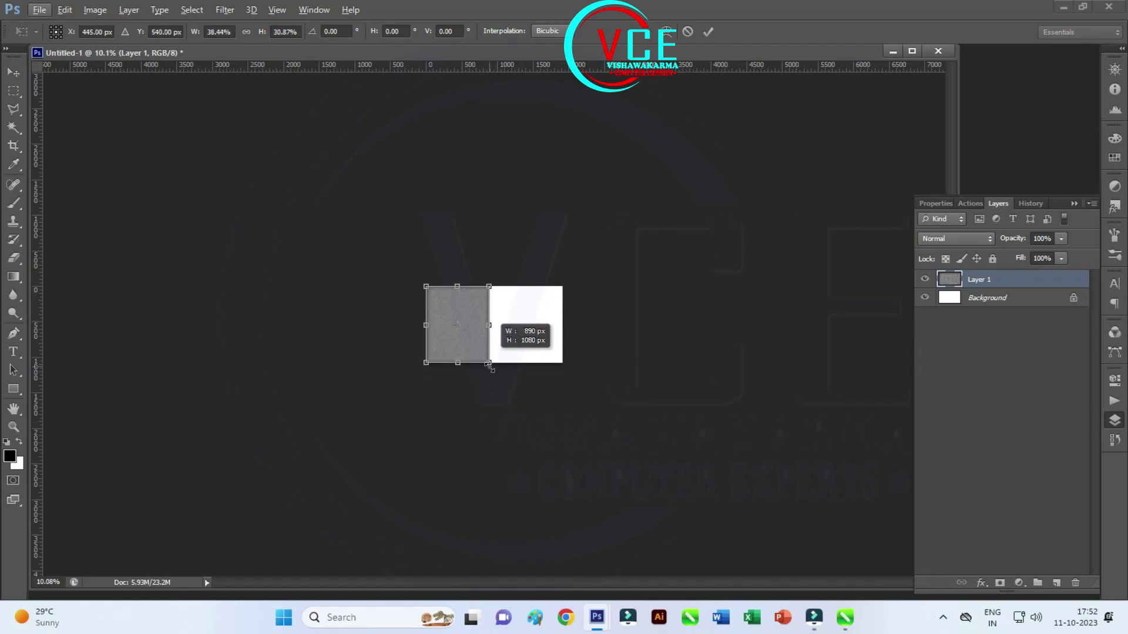
pyautogui.scroll(1, 575, 342)
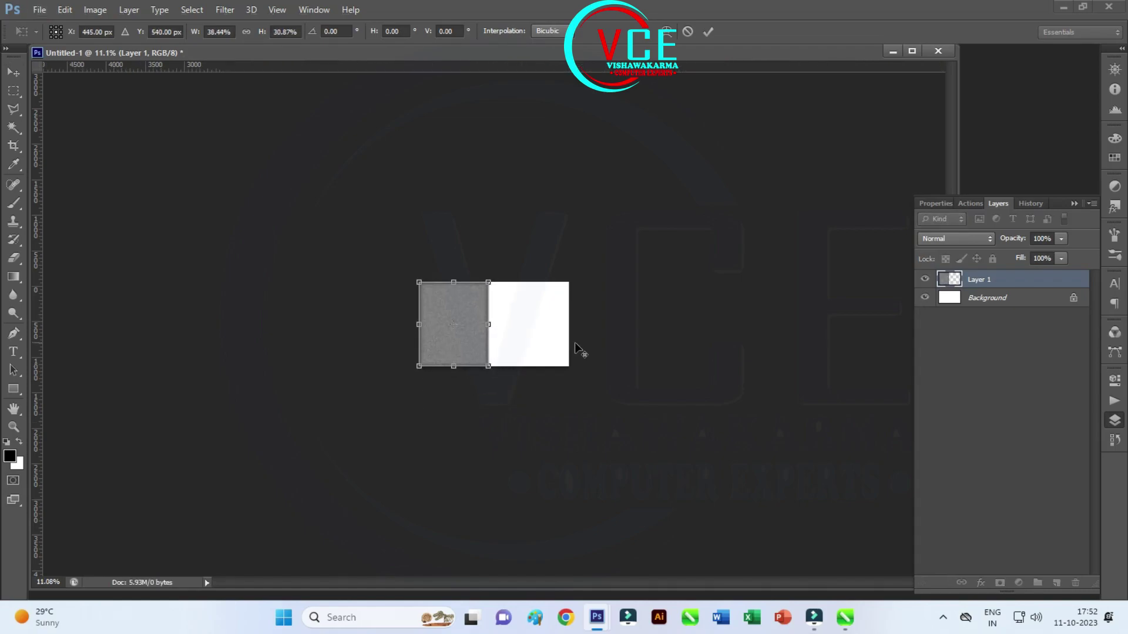
pyautogui.scroll(2, 575, 341)
pyautogui.scroll(2, 567, 336)
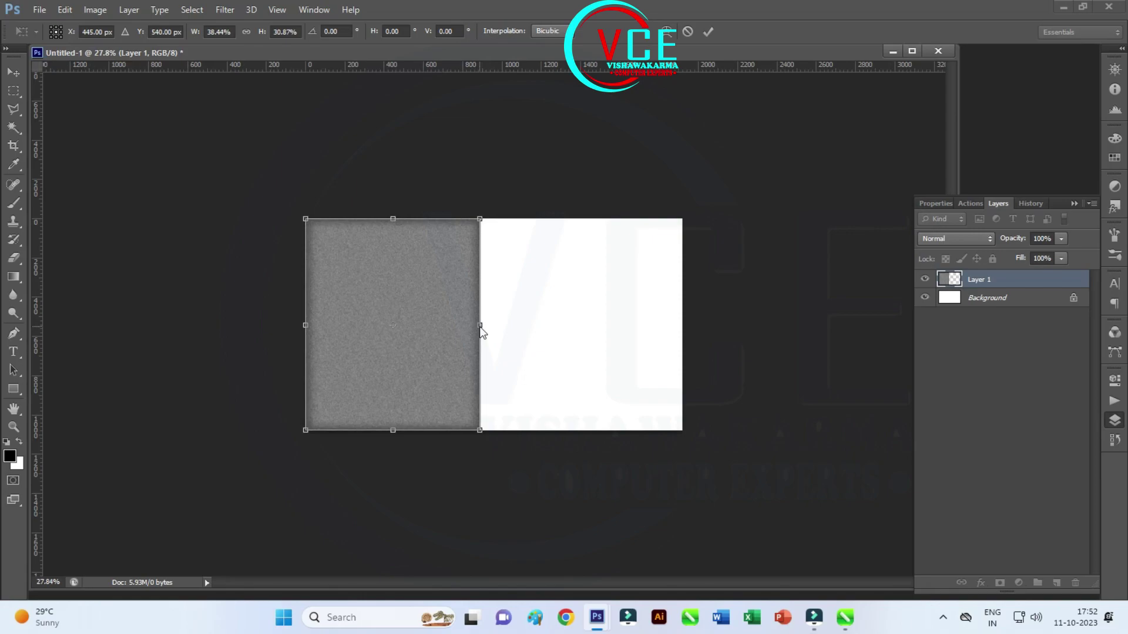
pyautogui.moveTo(480, 325); pyautogui.dragTo(684, 326)
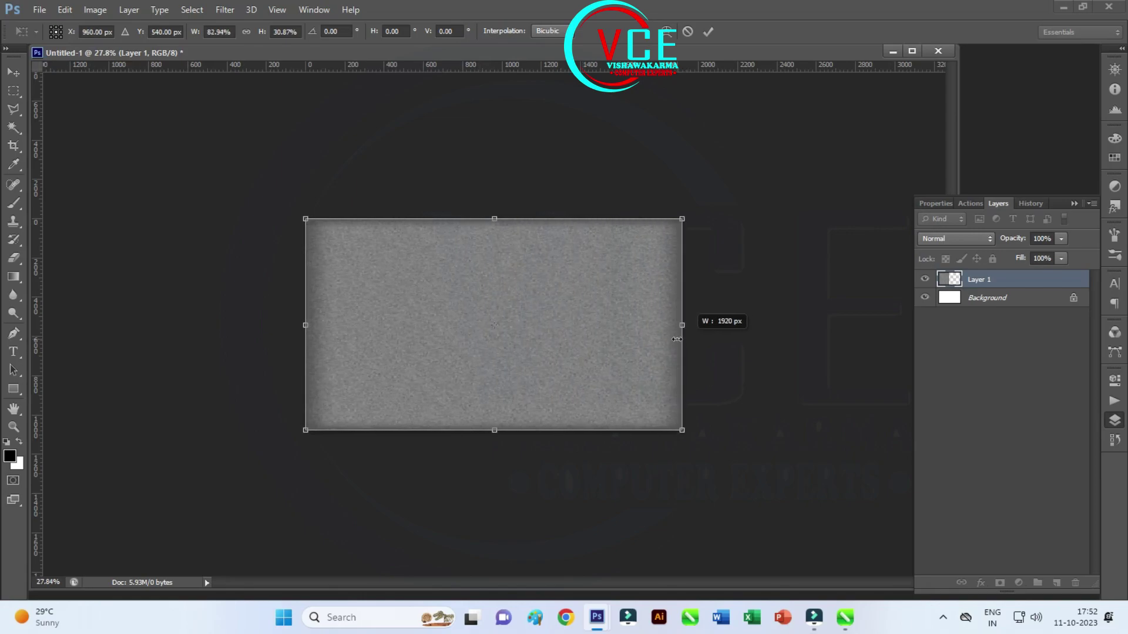
pyautogui.click(708, 32)
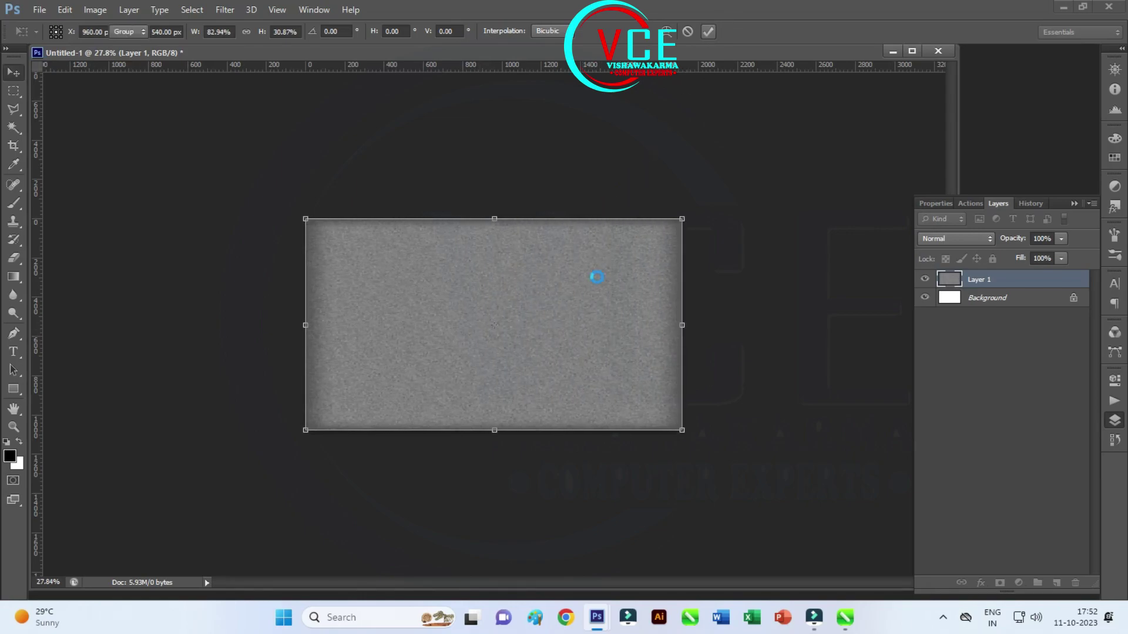
pyautogui.scroll(3, 594, 292)
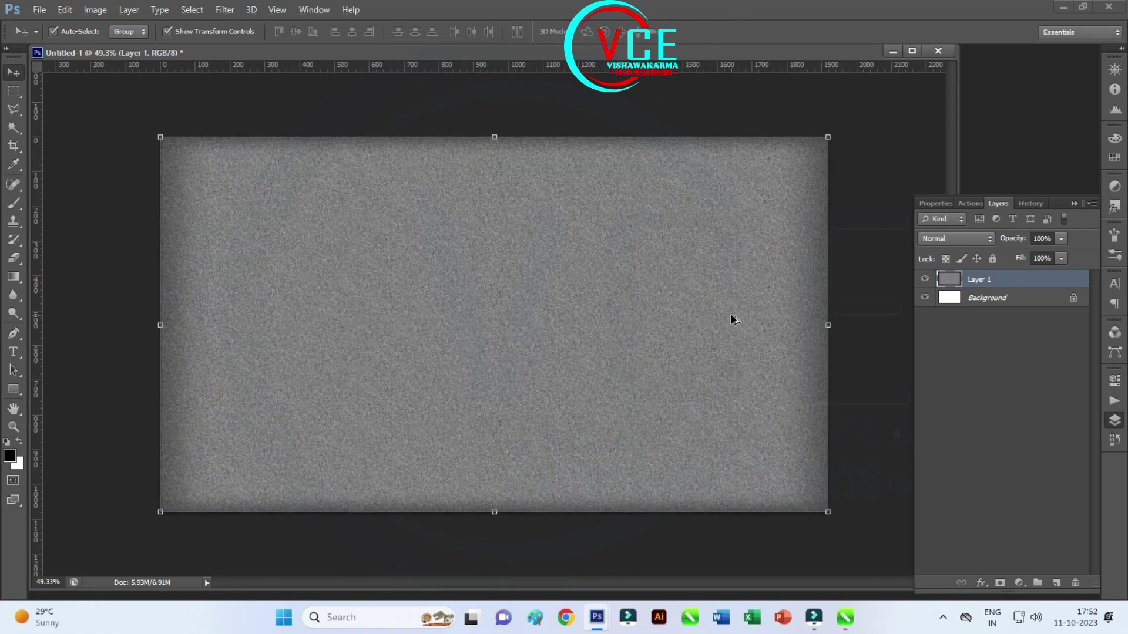
pyautogui.click(40, 10)
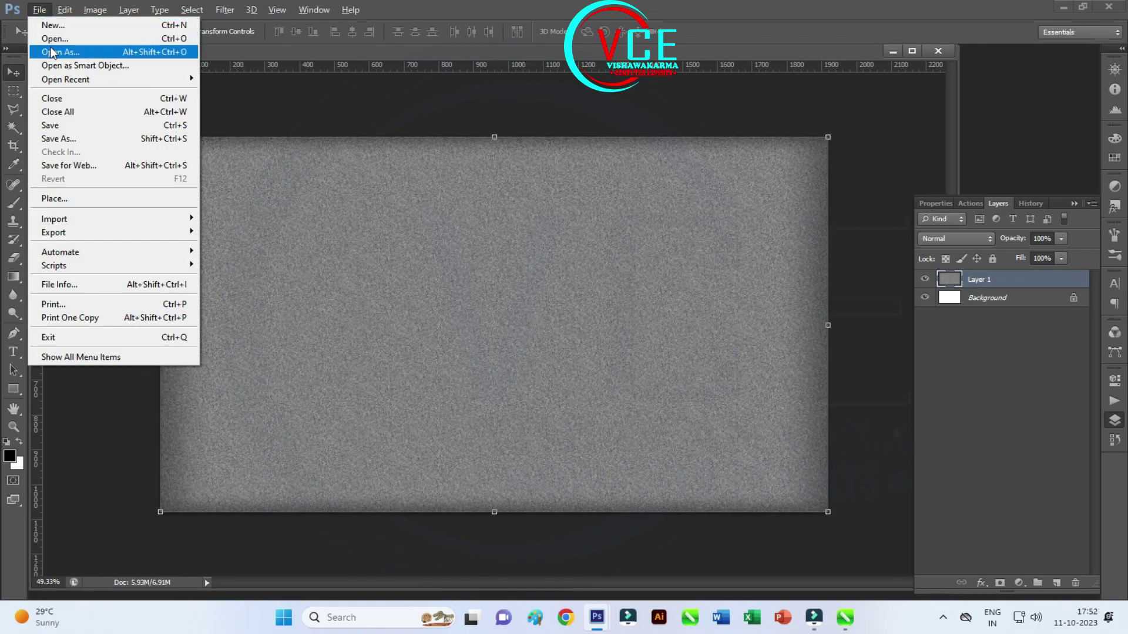
# Step: Open the logo file as Layer 2, scaled to about 52% and placed left of centre
pyautogui.click(66, 40)
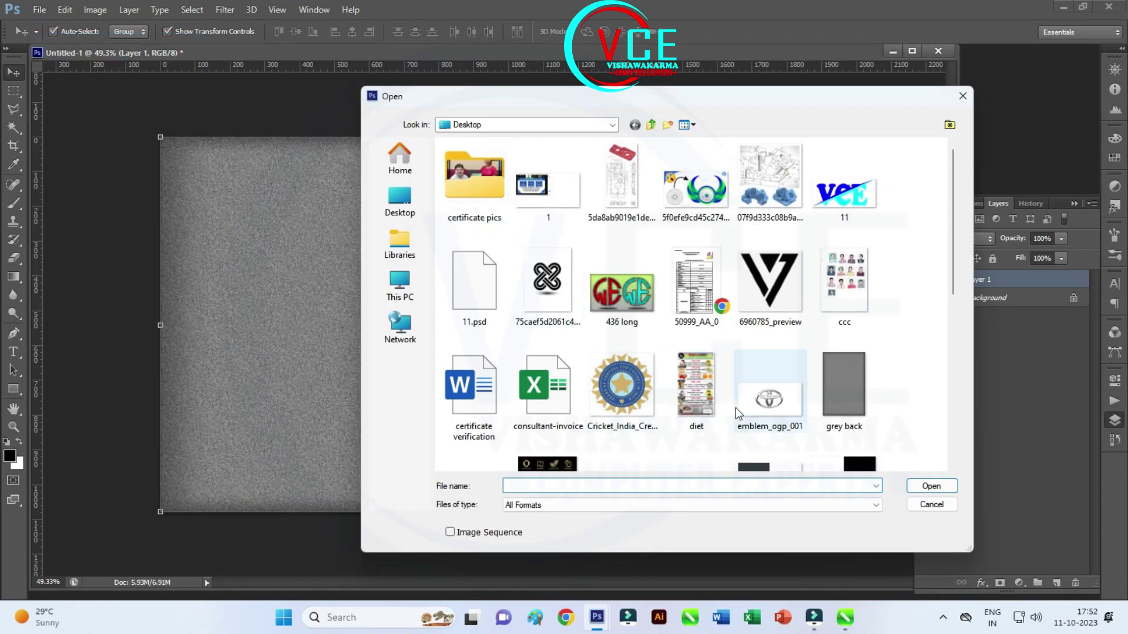
pyautogui.scroll(-5, 876, 326)
pyautogui.doubleClick(672, 267)
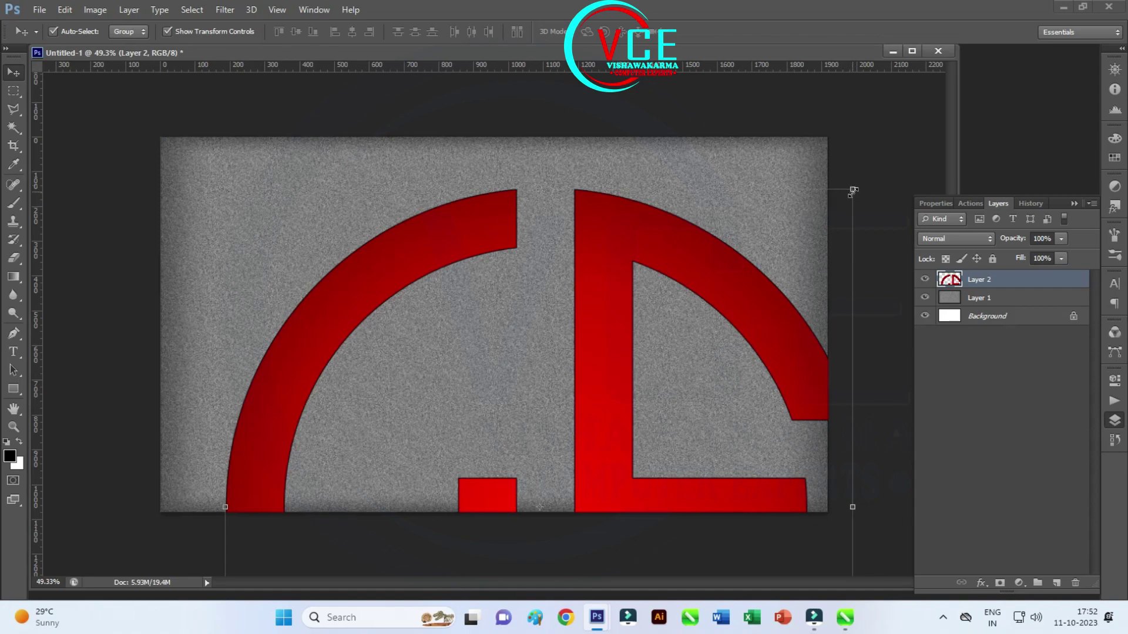
pyautogui.click(852, 190)
pyautogui.moveTo(835, 204)
pyautogui.mouseDown()
pyautogui.moveTo(482, 472)
pyautogui.moveTo(544, 187)
pyautogui.mouseUp()
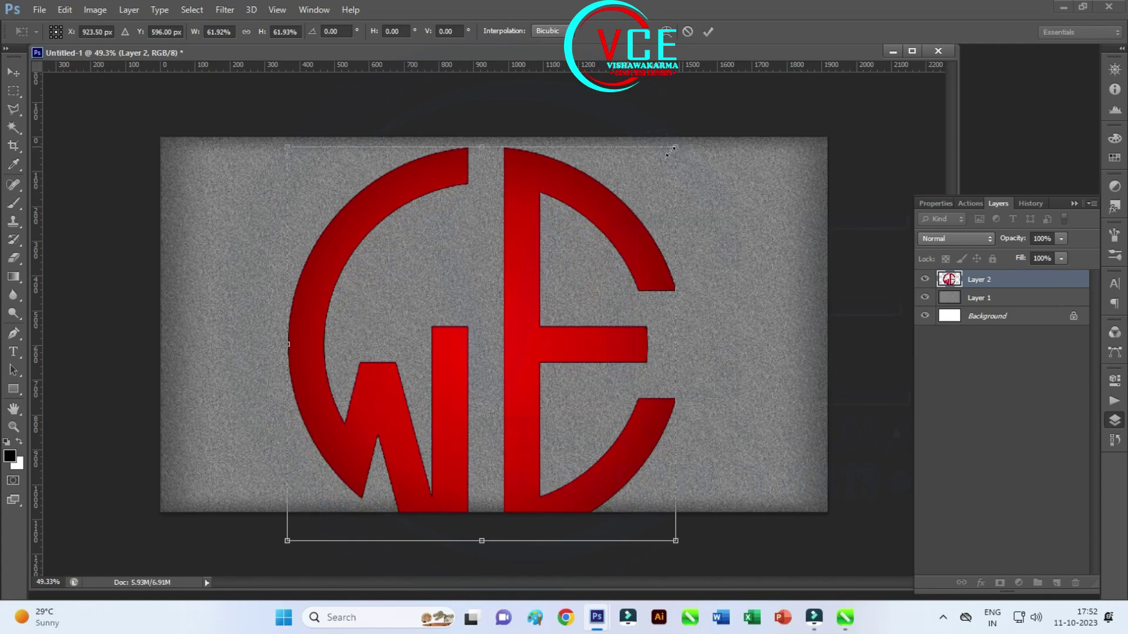
pyautogui.moveTo(671, 152); pyautogui.dragTo(567, 257)
pyautogui.moveTo(473, 334); pyautogui.dragTo(433, 241)
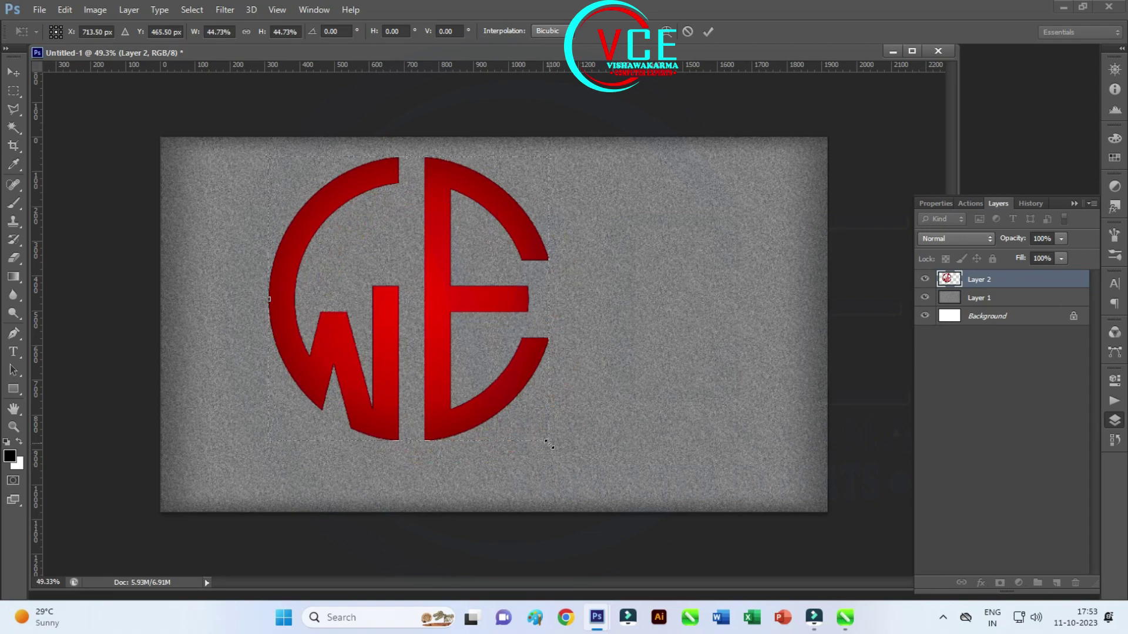
pyautogui.moveTo(548, 444); pyautogui.dragTo(608, 478)
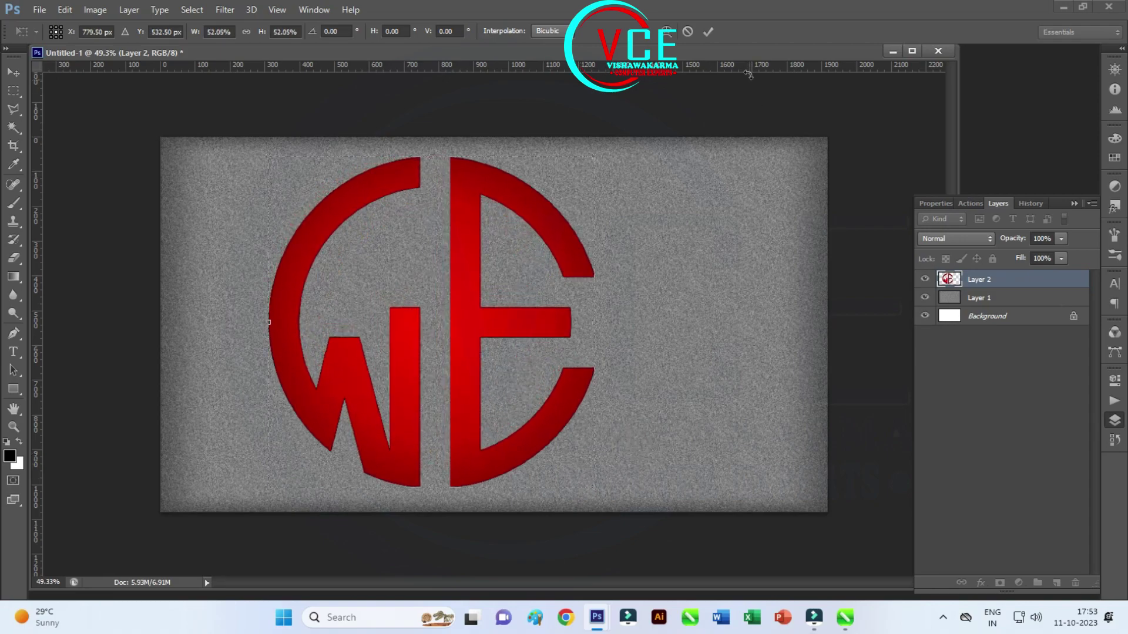
pyautogui.click(709, 31)
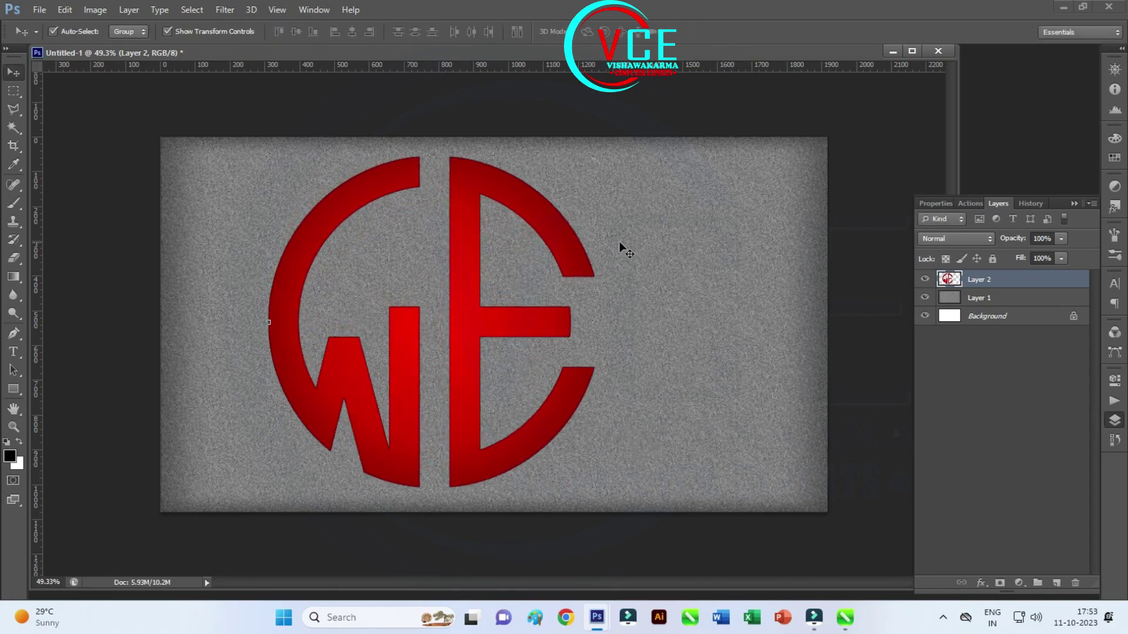
pyautogui.keyDown('alt'); pyautogui.scroll(1, 624, 259); pyautogui.keyUp('alt')
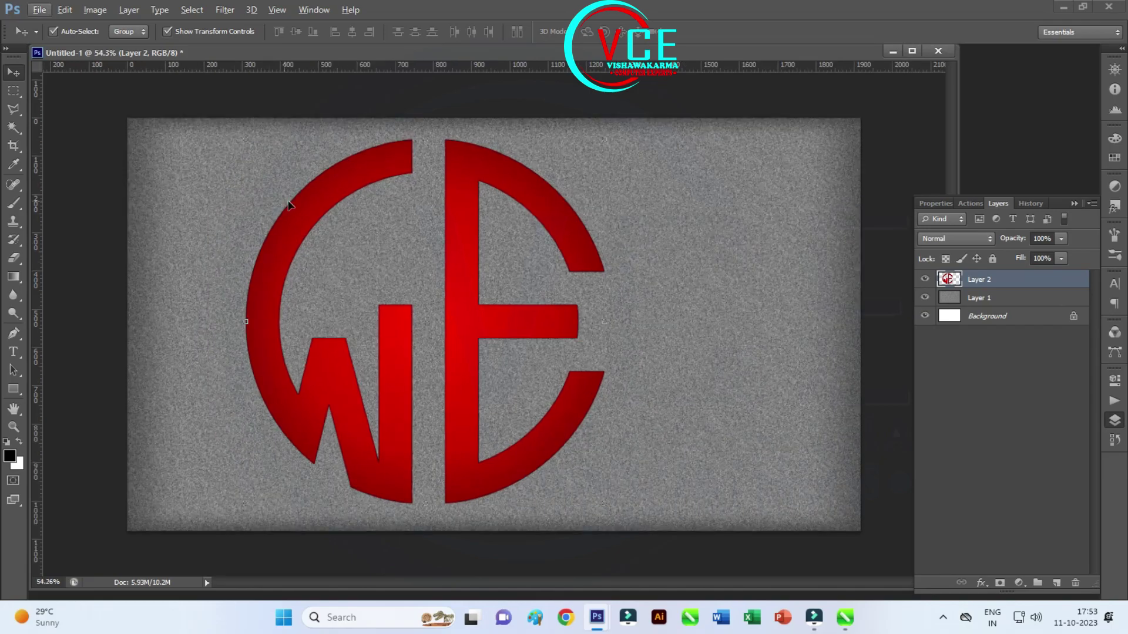
# Step: Add a Normal drop shadow (distance 0, spread 12%, size 16 px, ring contour) and enable Bevel & Emboss
pyautogui.click(129, 10)
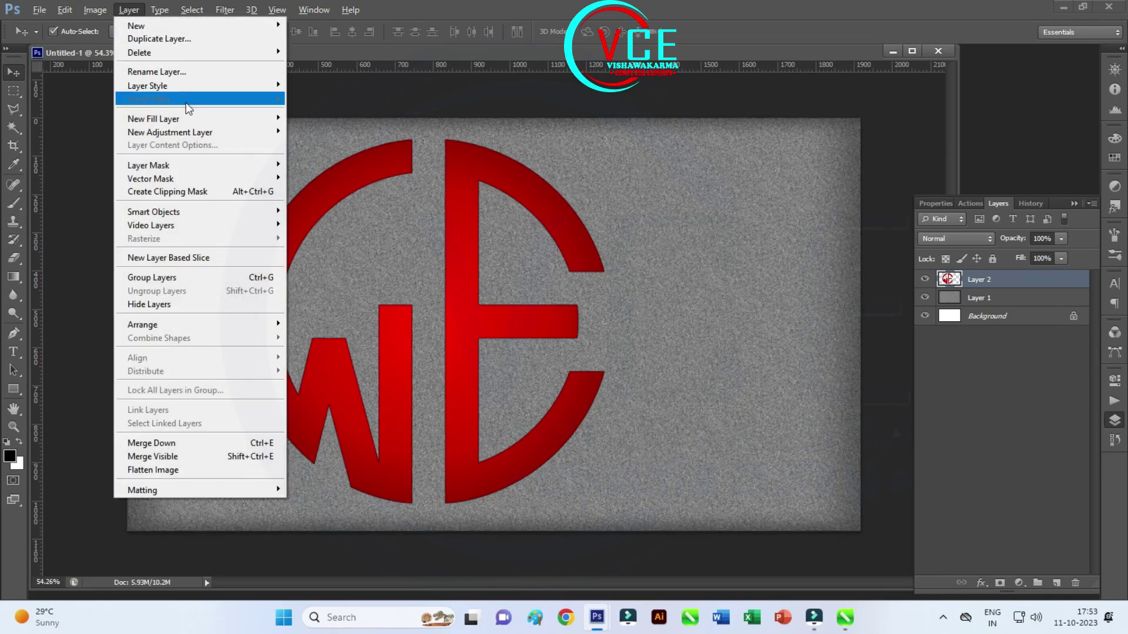
pyautogui.moveTo(146, 86)
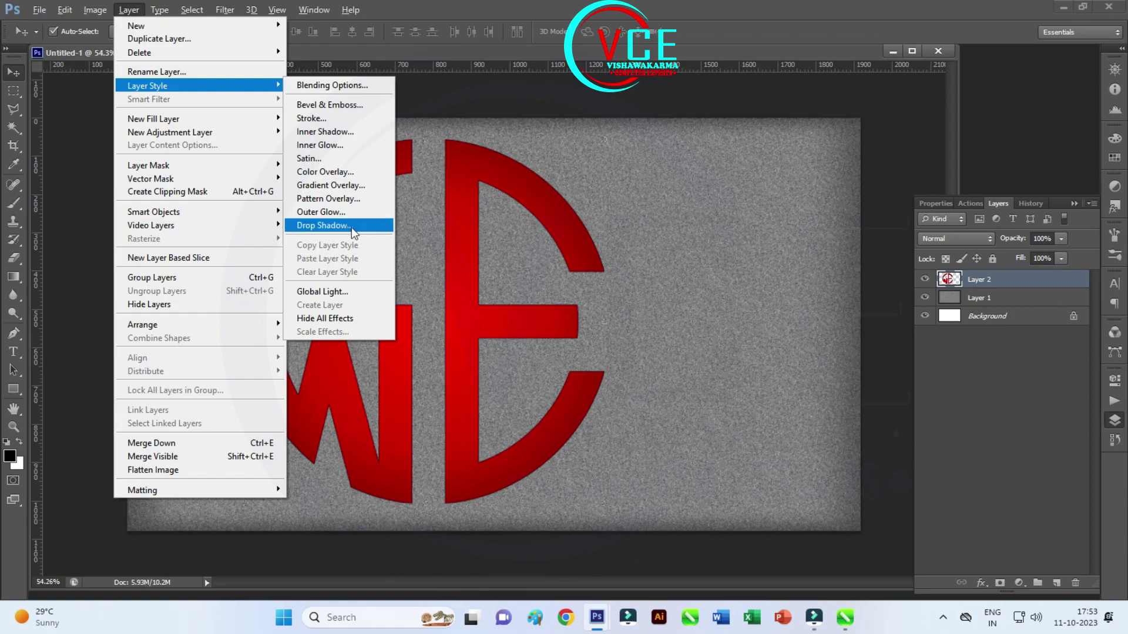
pyautogui.click(352, 226)
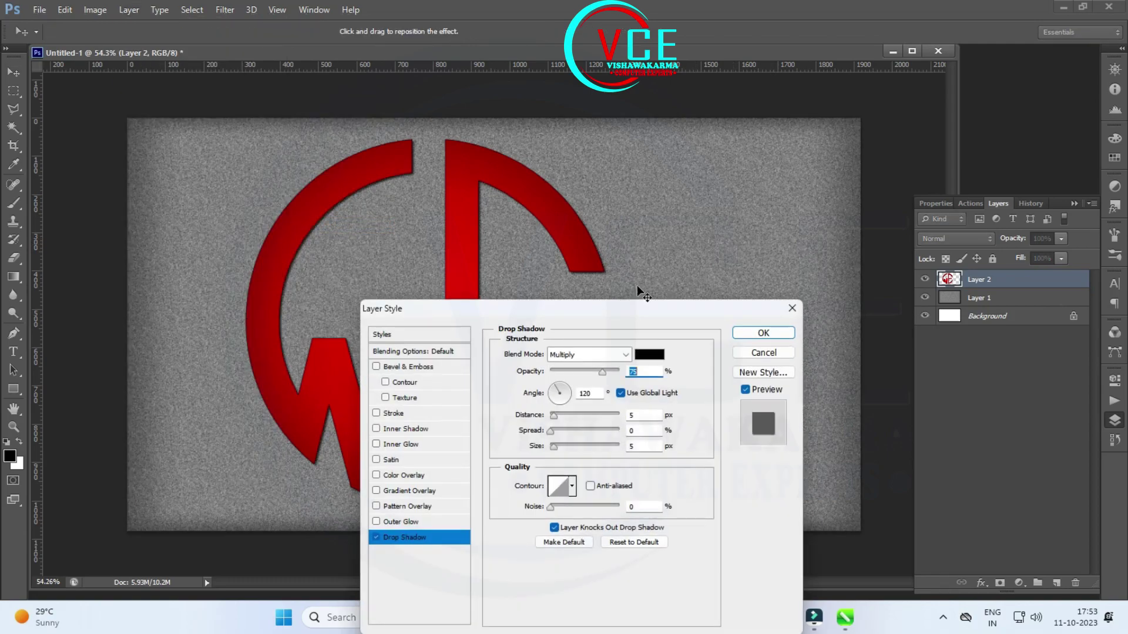
pyautogui.moveTo(608, 312)
pyautogui.mouseDown()
pyautogui.moveTo(705, 290)
pyautogui.moveTo(871, 111)
pyautogui.moveTo(891, 109)
pyautogui.mouseUp()
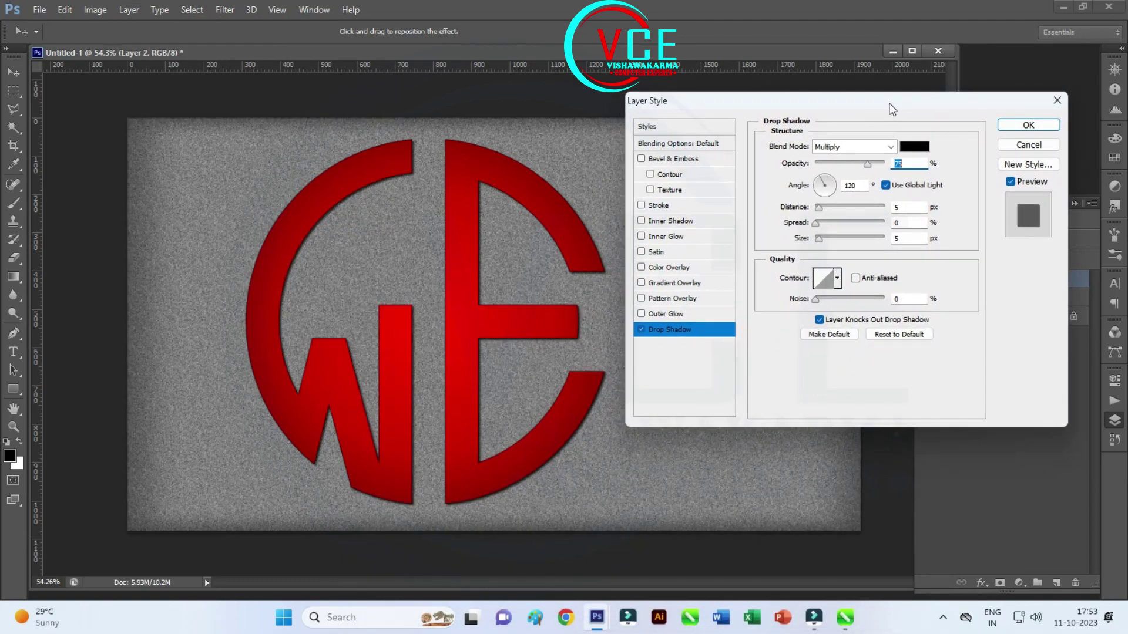
pyautogui.click(837, 147)
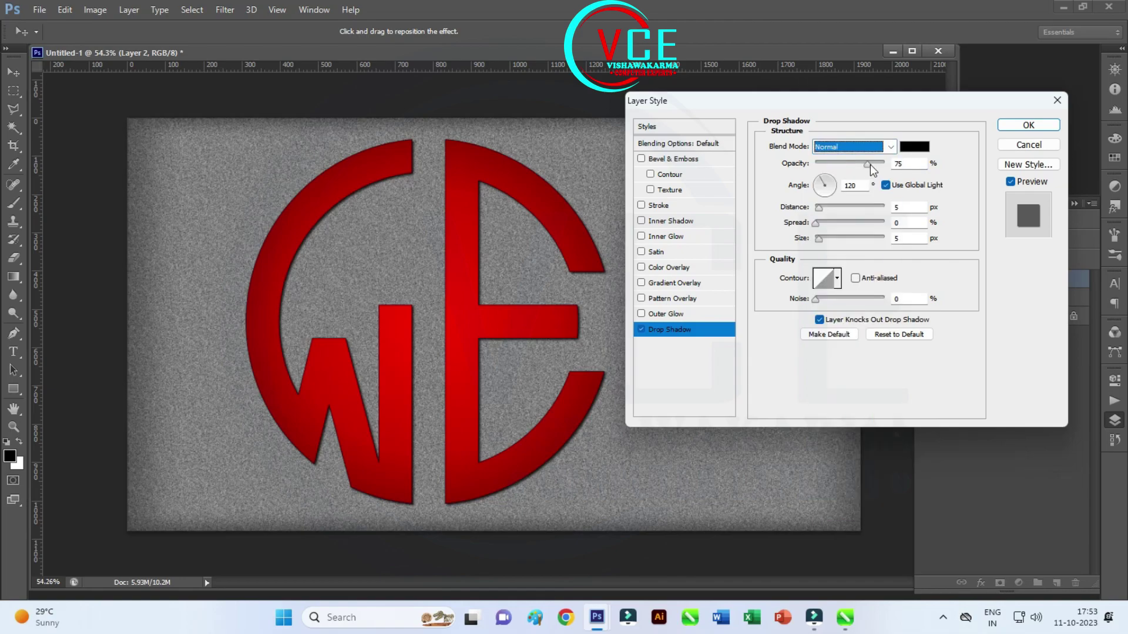
pyautogui.moveTo(867, 165)
pyautogui.mouseDown()
pyautogui.moveTo(852, 165)
pyautogui.moveTo(873, 166)
pyautogui.mouseUp()
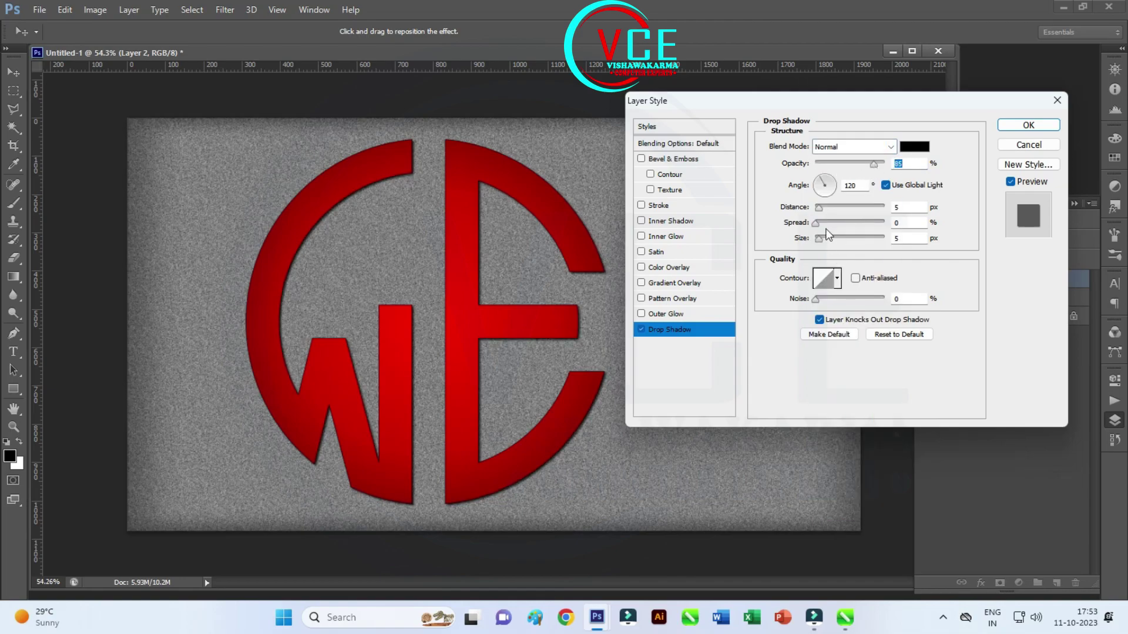
pyautogui.moveTo(820, 209); pyautogui.dragTo(823, 239)
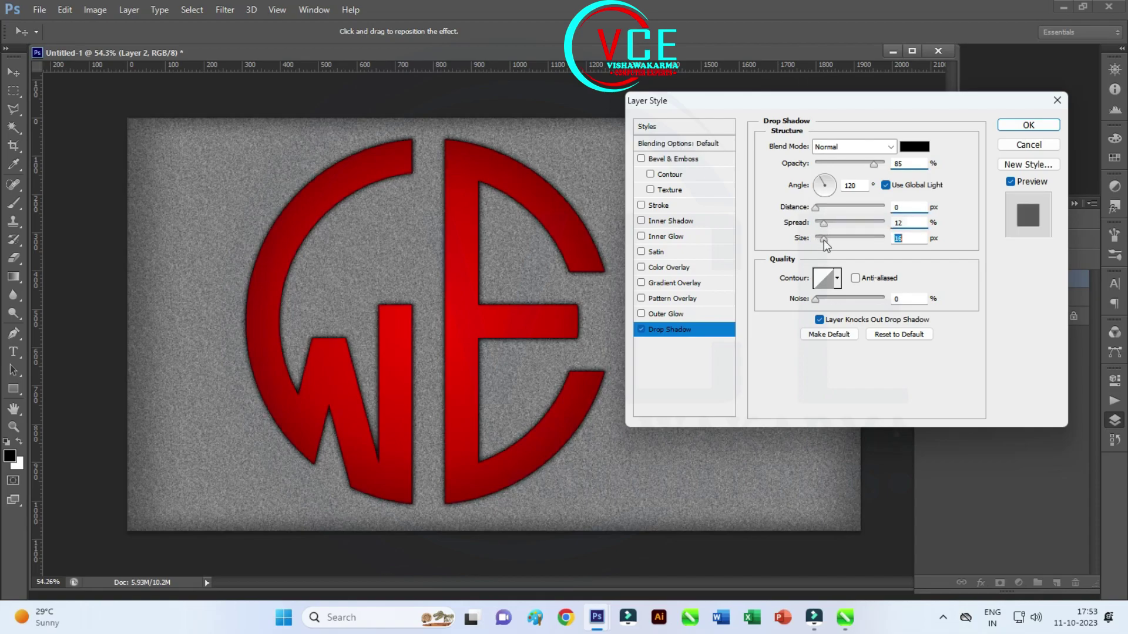
pyautogui.click(837, 279)
pyautogui.click(804, 332)
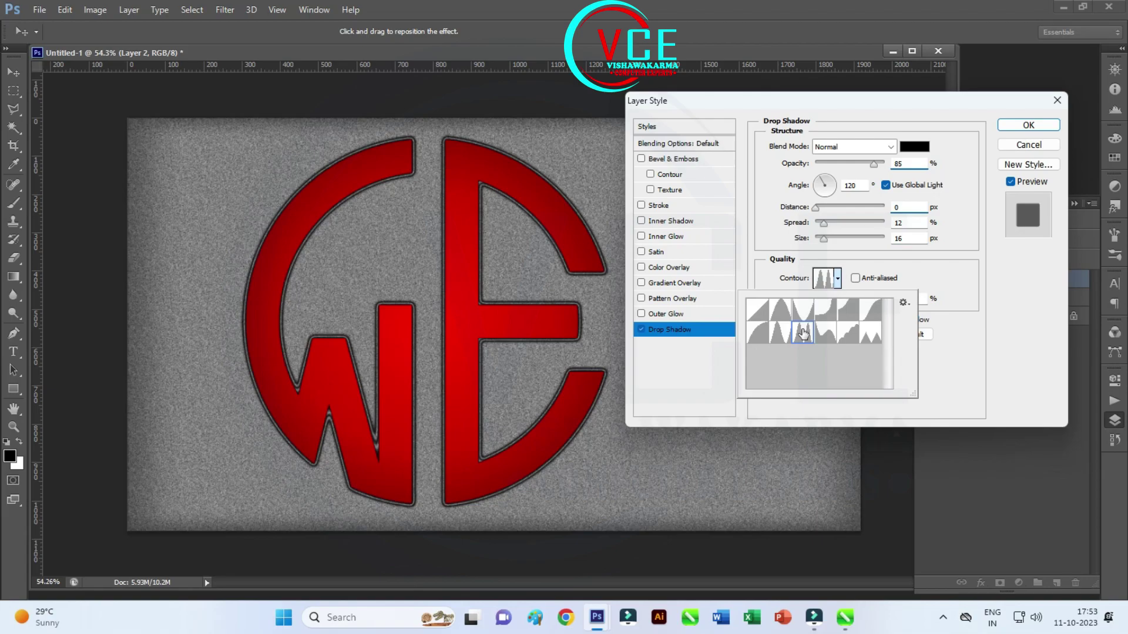
pyautogui.click(641, 160)
# Step: Set the bevel to 297% depth and 16 px size, with increased Soften
pyautogui.click(676, 159)
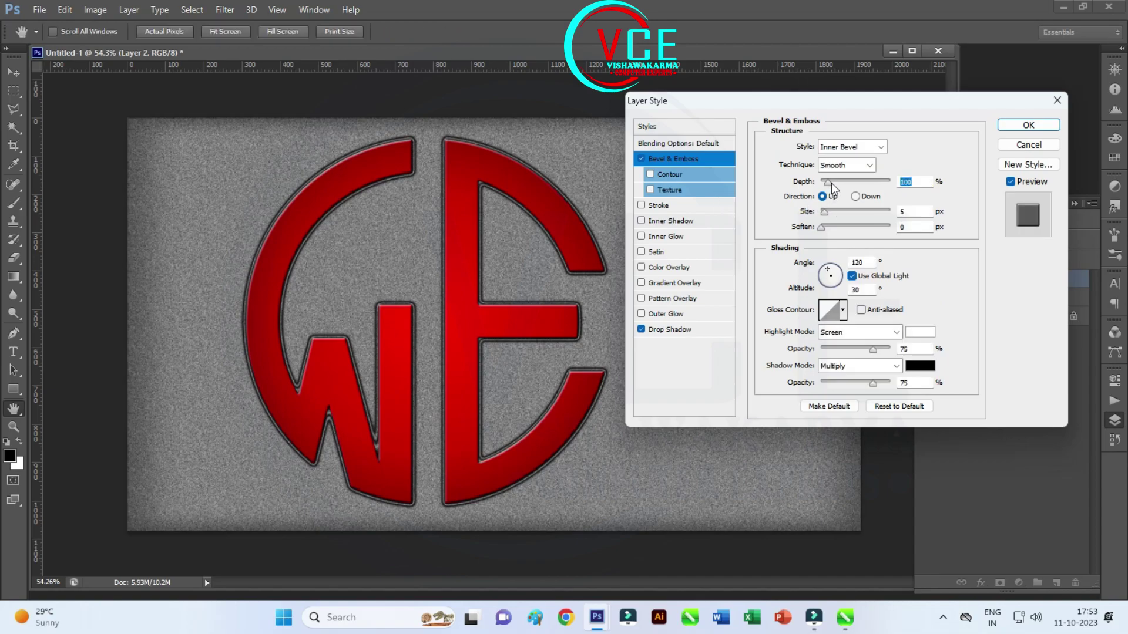
pyautogui.moveTo(831, 184); pyautogui.dragTo(838, 186)
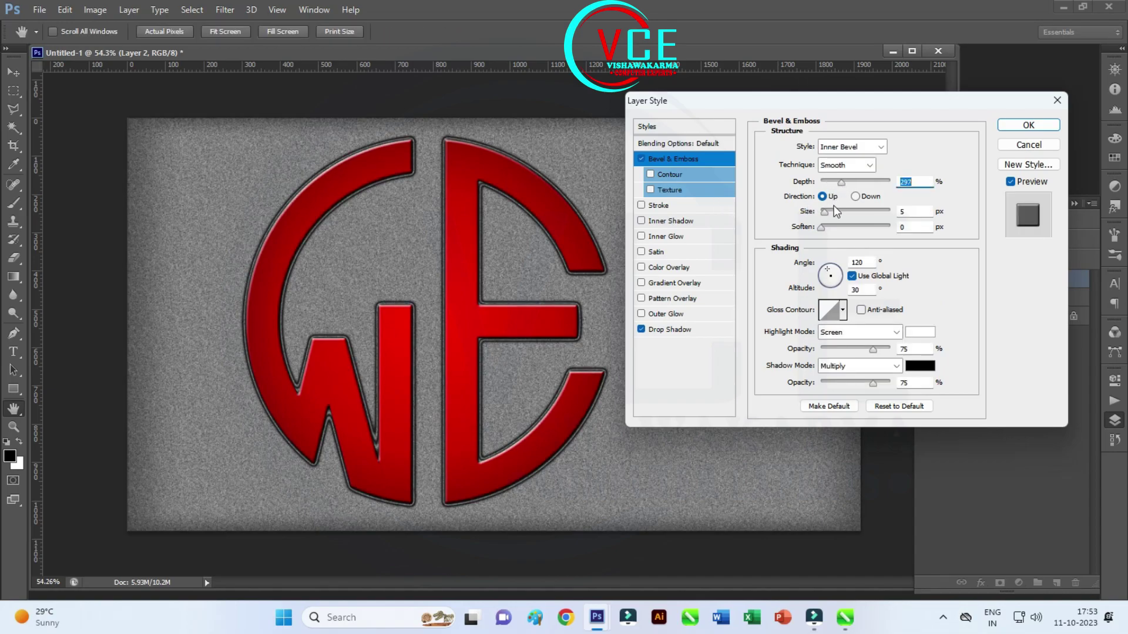
pyautogui.moveTo(827, 212); pyautogui.dragTo(829, 212)
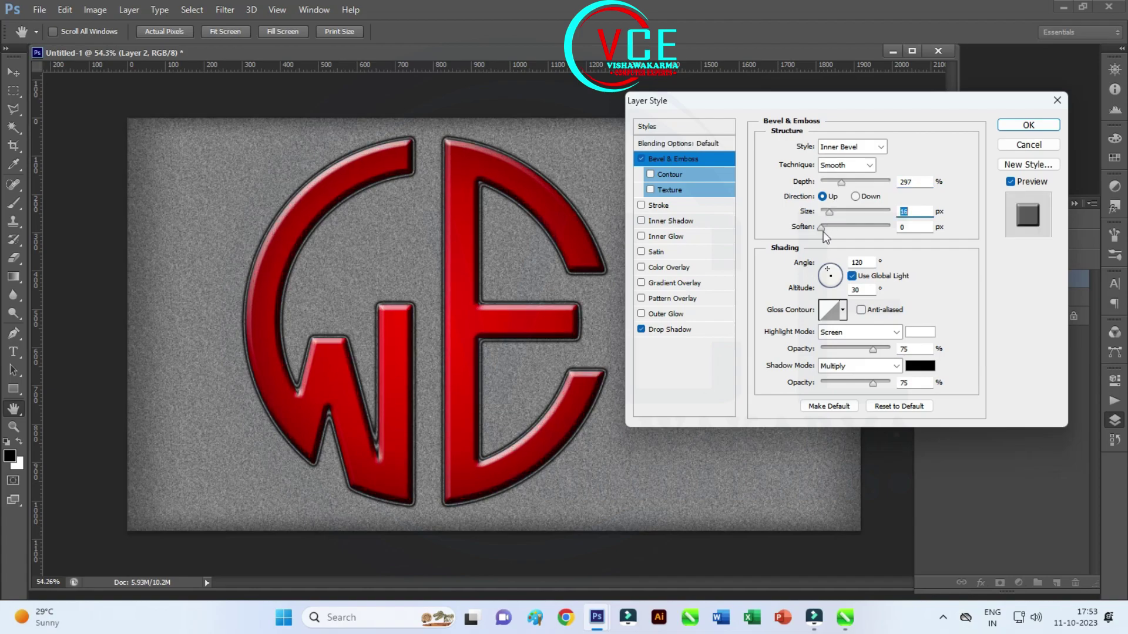
pyautogui.moveTo(823, 231); pyautogui.dragTo(858, 235)
# Step: Try a gradient-filled outline Stroke around the letters, then switch Stroke off
pyautogui.click(642, 205)
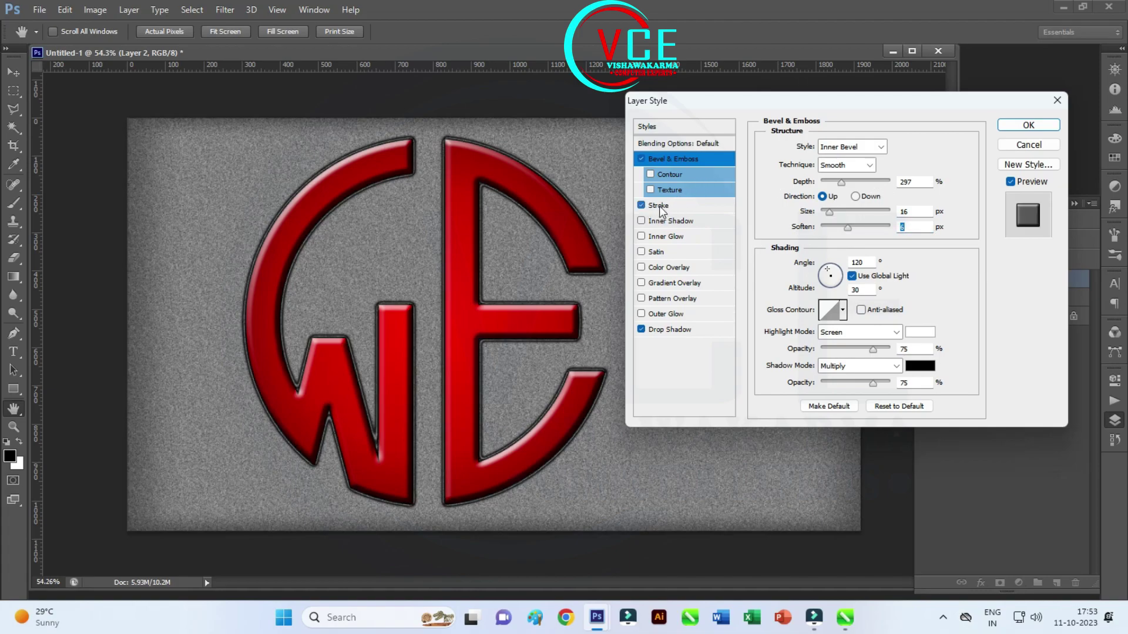
pyautogui.click(661, 207)
pyautogui.click(835, 162)
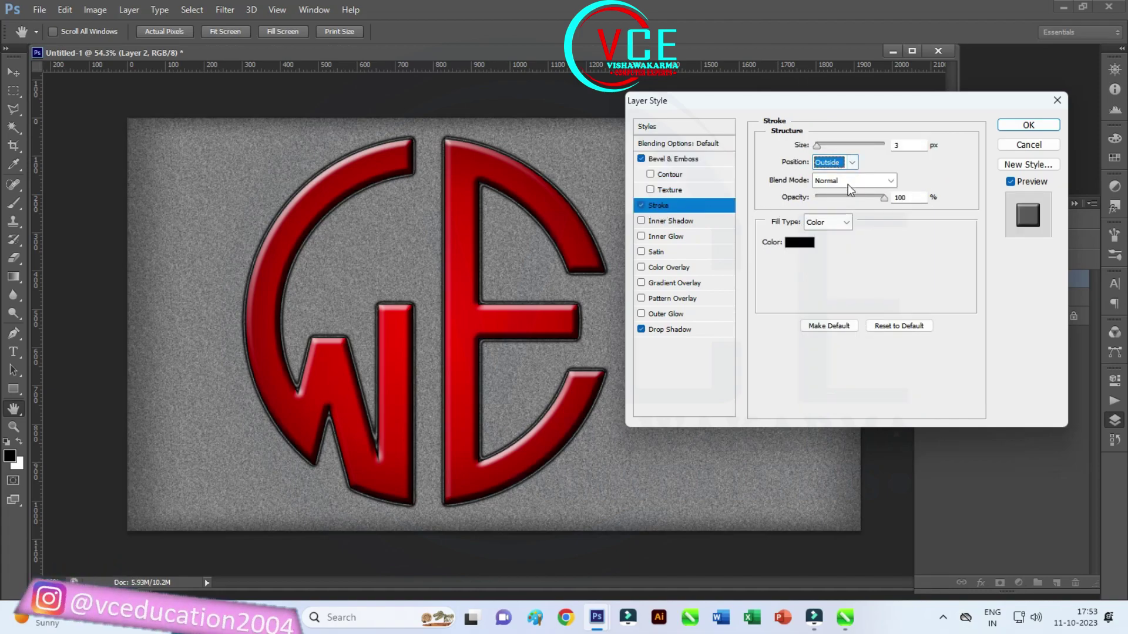
pyautogui.click(854, 181)
pyautogui.click(855, 179)
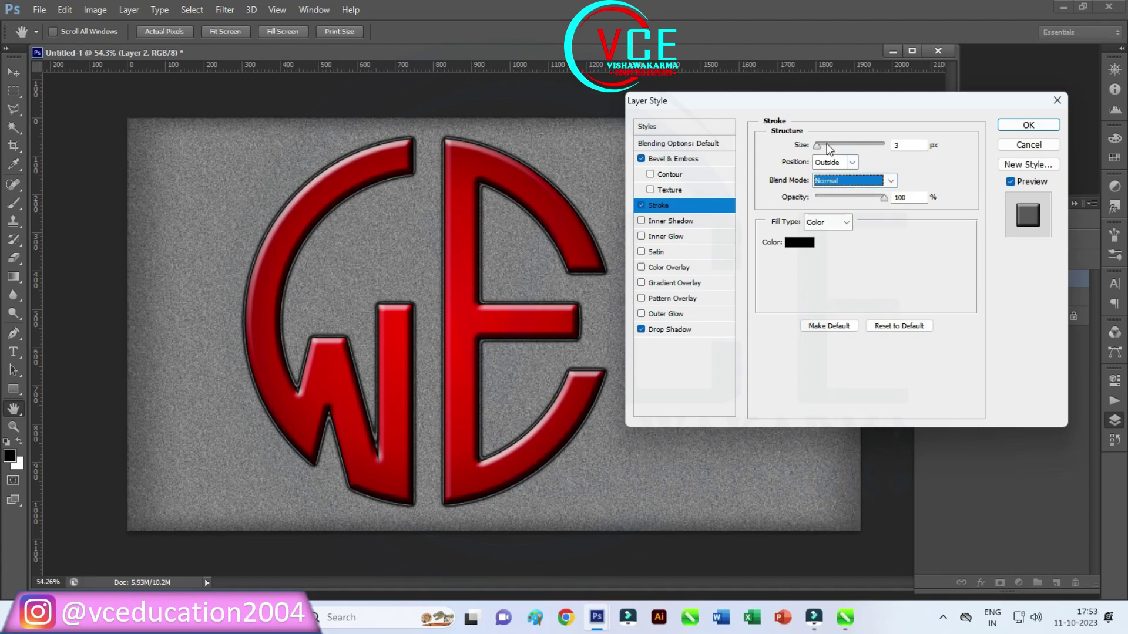
pyautogui.moveTo(817, 145); pyautogui.dragTo(816, 146)
pyautogui.click(828, 223)
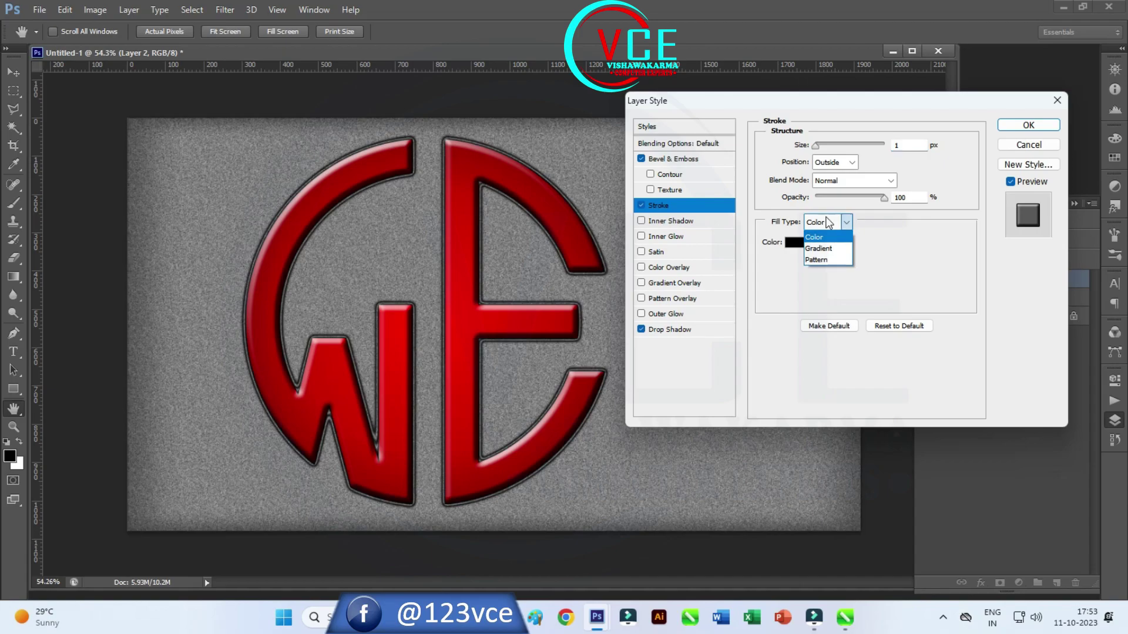
pyautogui.click(828, 249)
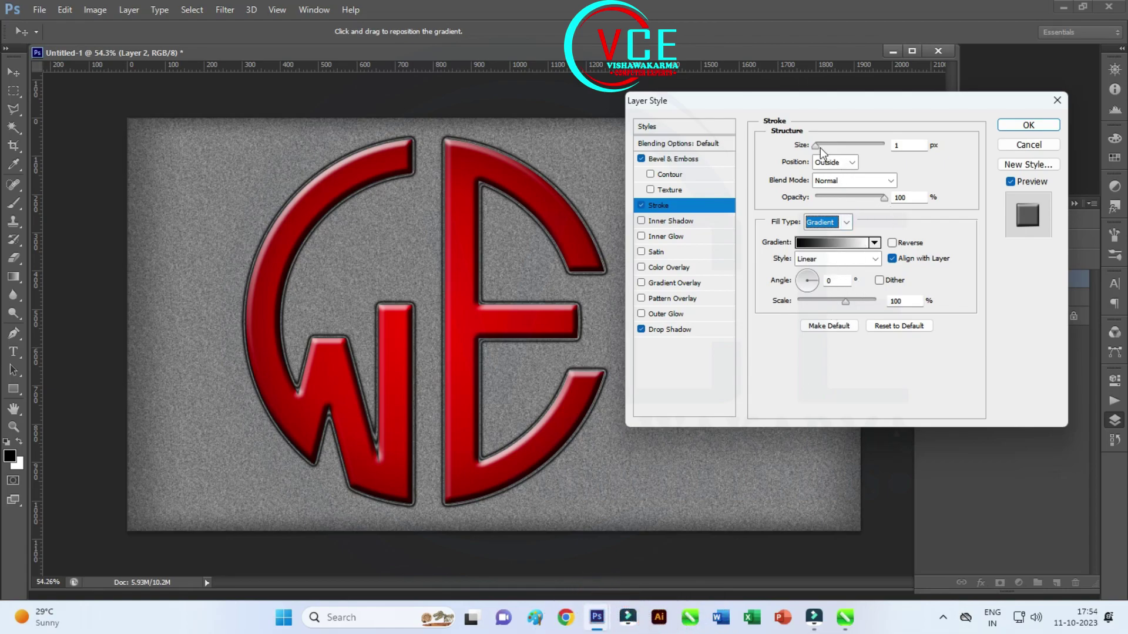
pyautogui.moveTo(816, 145)
pyautogui.mouseDown()
pyautogui.moveTo(839, 145)
pyautogui.moveTo(809, 150)
pyautogui.mouseUp()
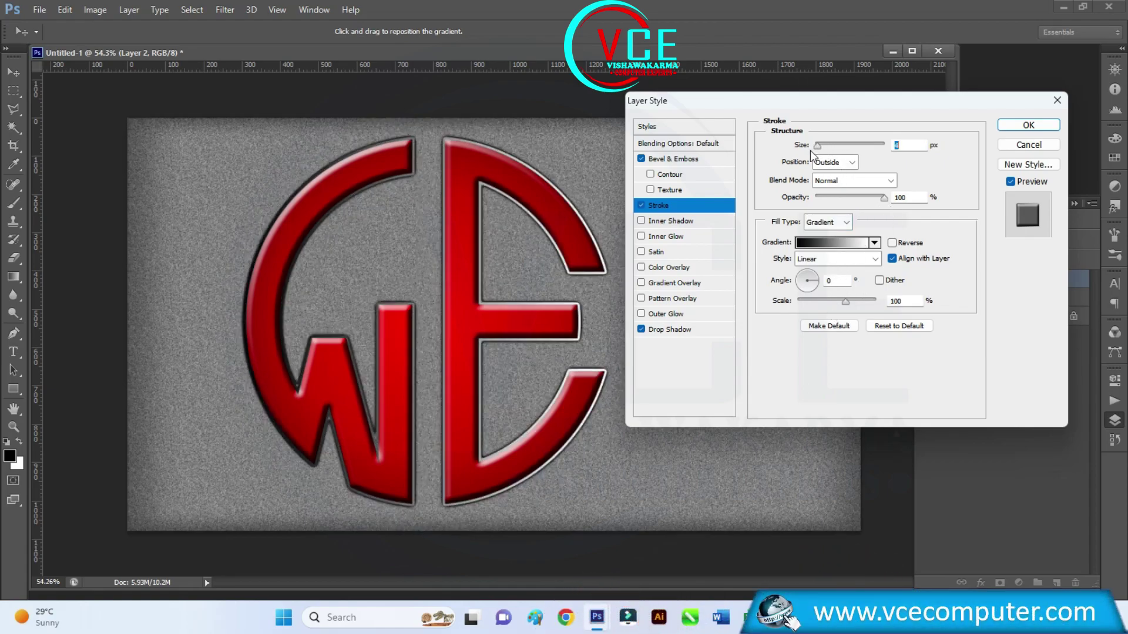
pyautogui.click(640, 204)
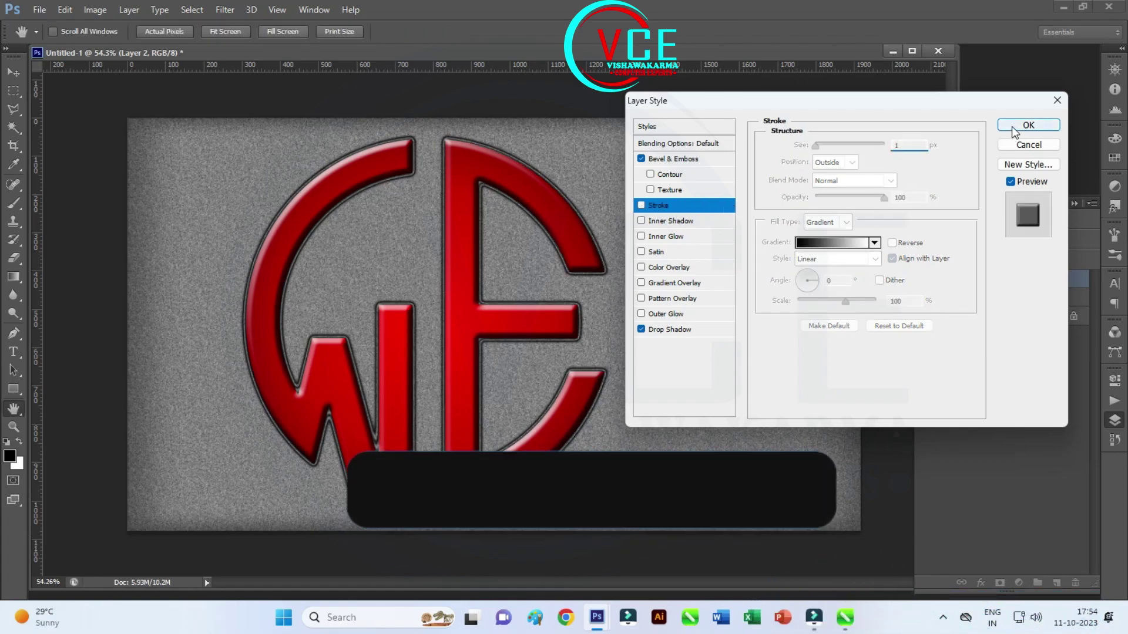
# Step: Enable bevel Contour and Texture, using the fine grey noise pattern
pyautogui.click(680, 176)
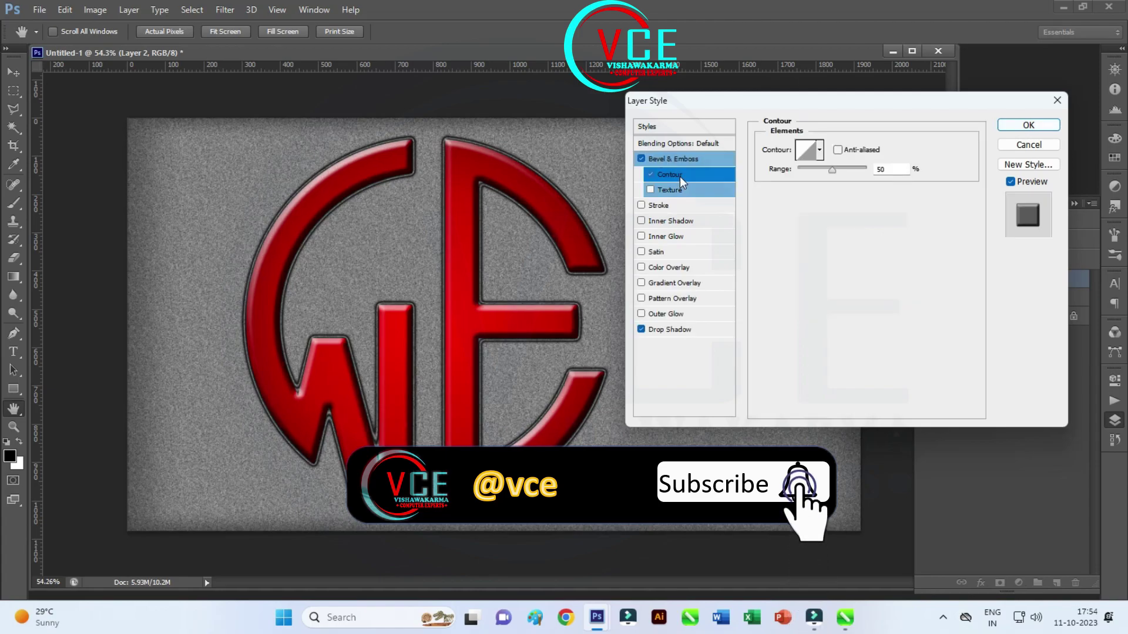
pyautogui.click(650, 190)
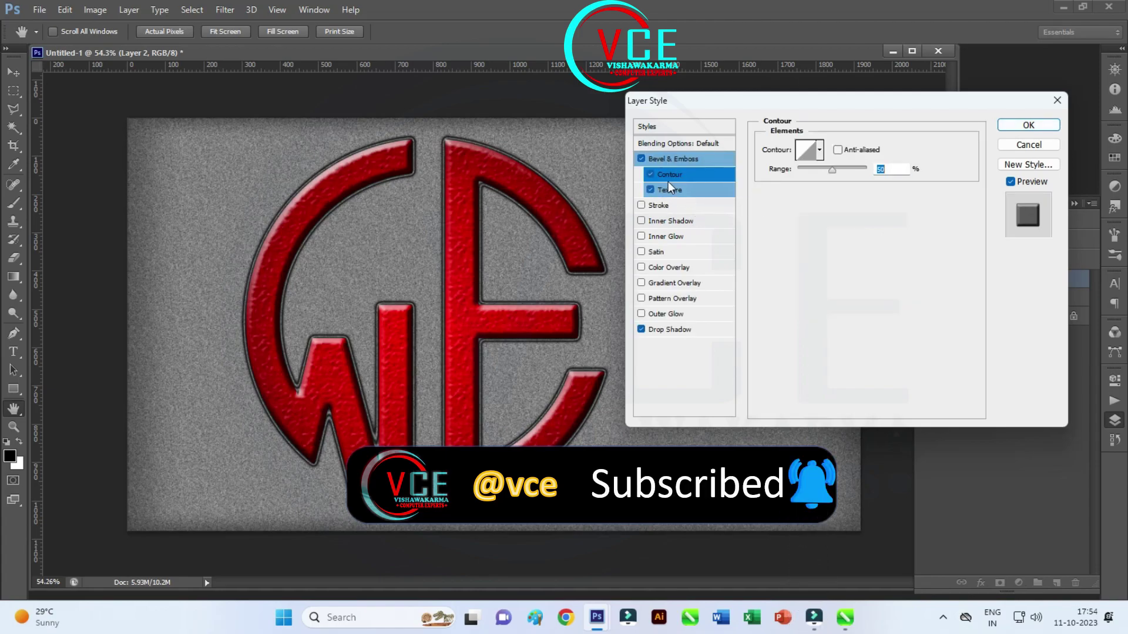
pyautogui.click(712, 194)
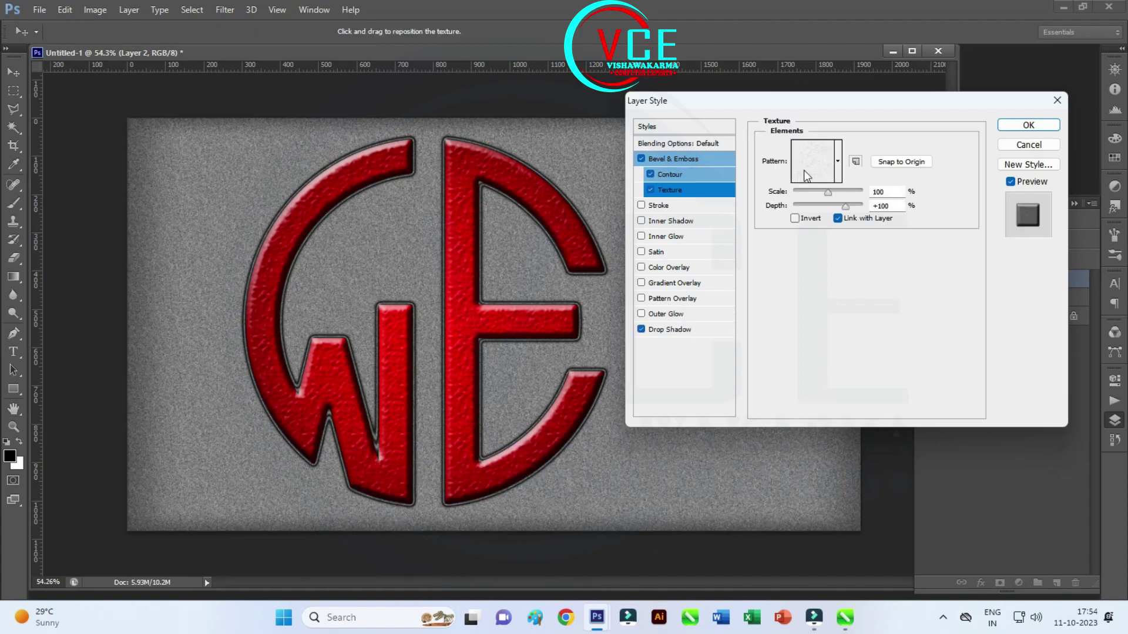
pyautogui.click(839, 163)
pyautogui.click(746, 204)
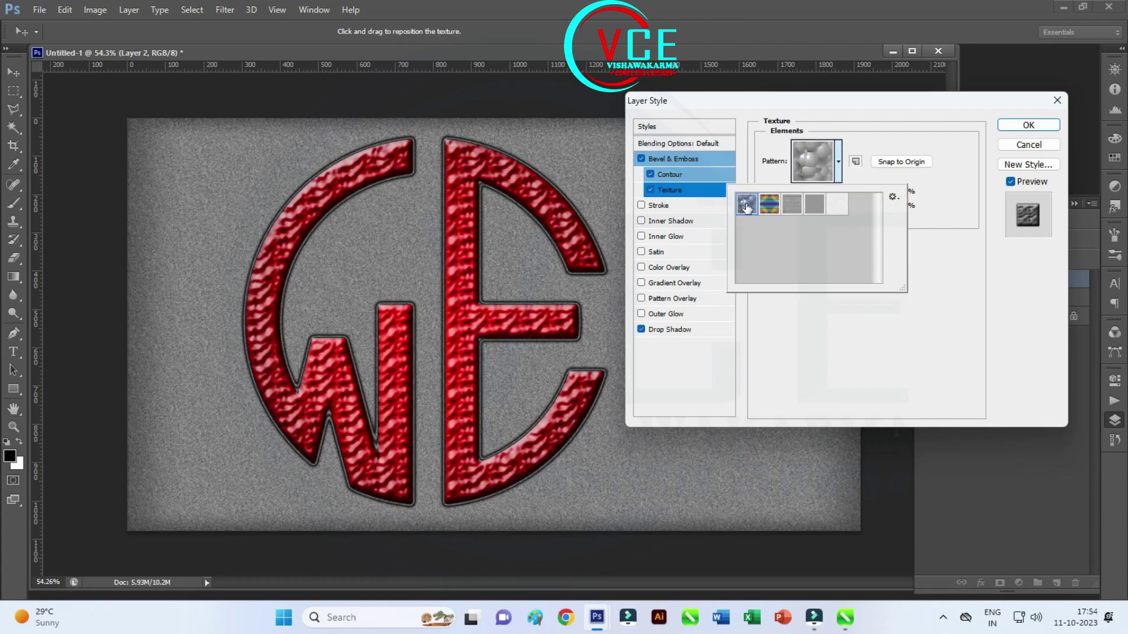
pyautogui.click(769, 204)
pyautogui.click(793, 204)
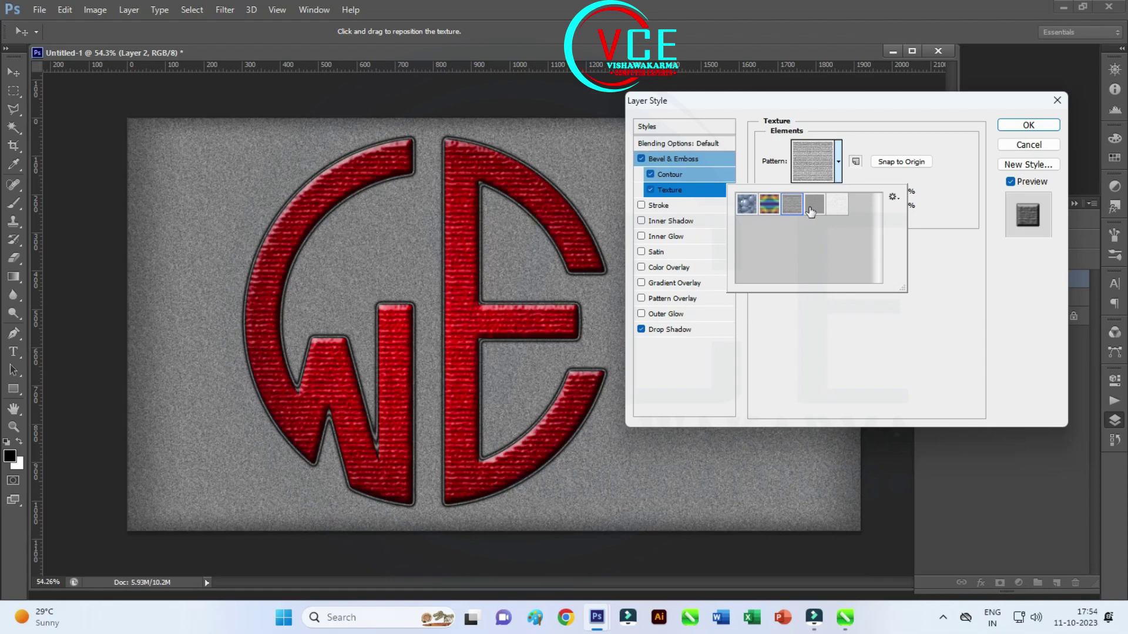
pyautogui.click(816, 206)
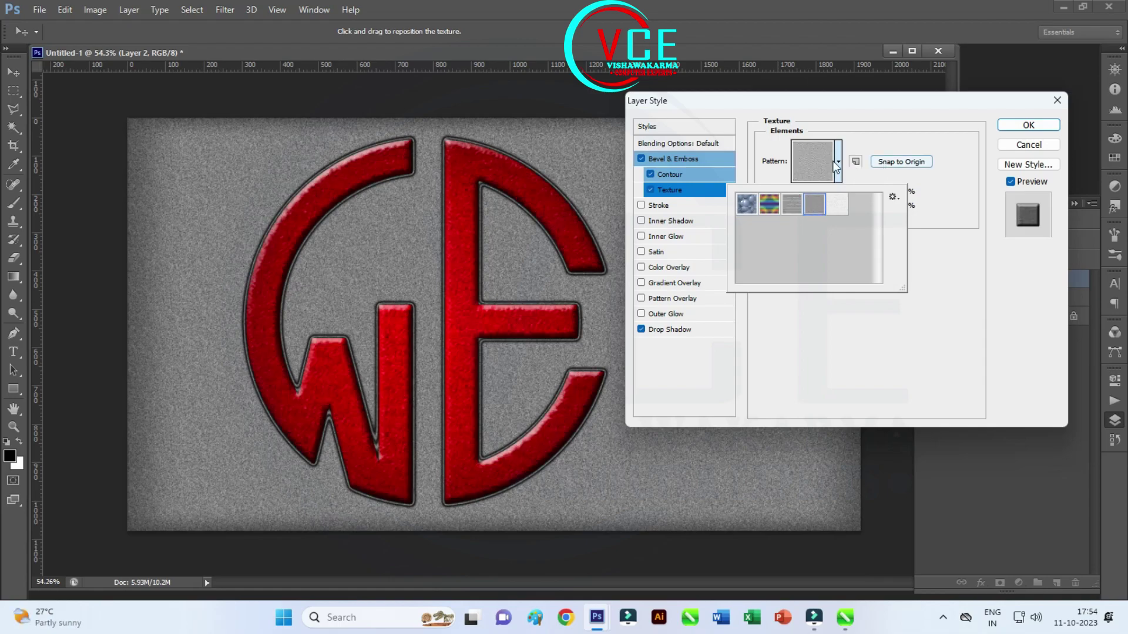
# Step: Choose a ring contour preset for the bevel and apply the layer style
pyautogui.click(678, 172)
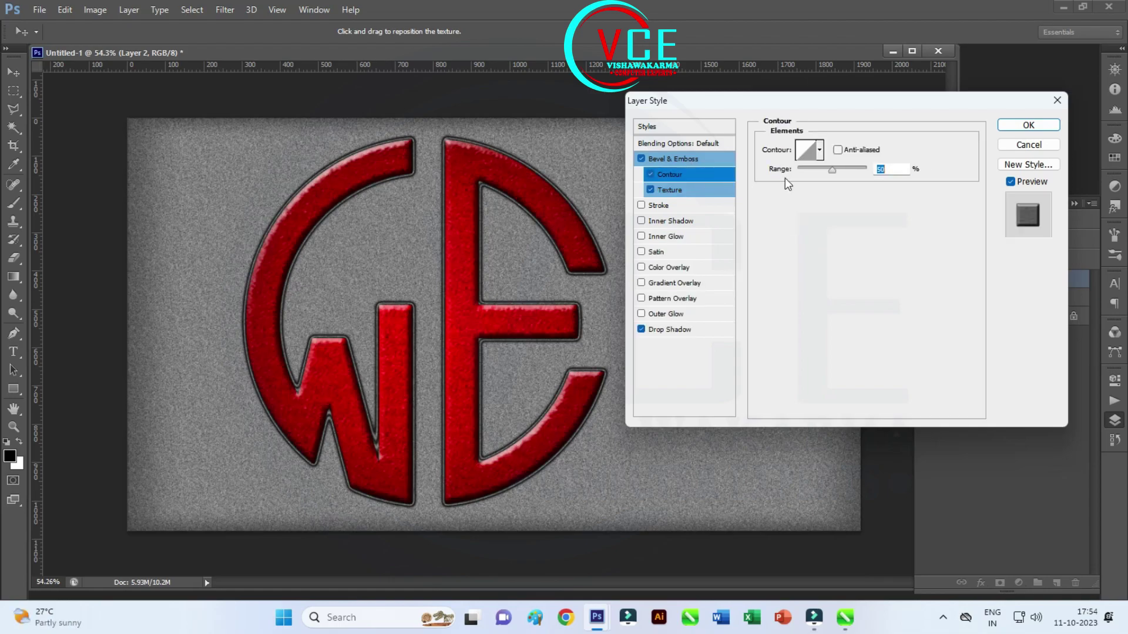
pyautogui.click(818, 154)
pyautogui.click(788, 205)
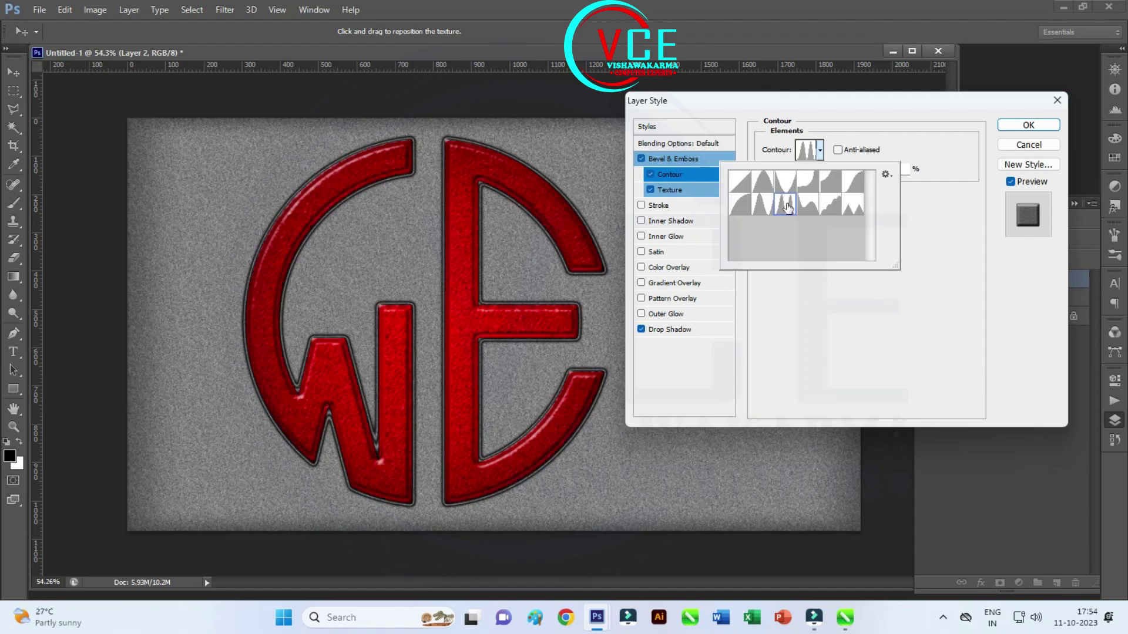
pyautogui.click(771, 208)
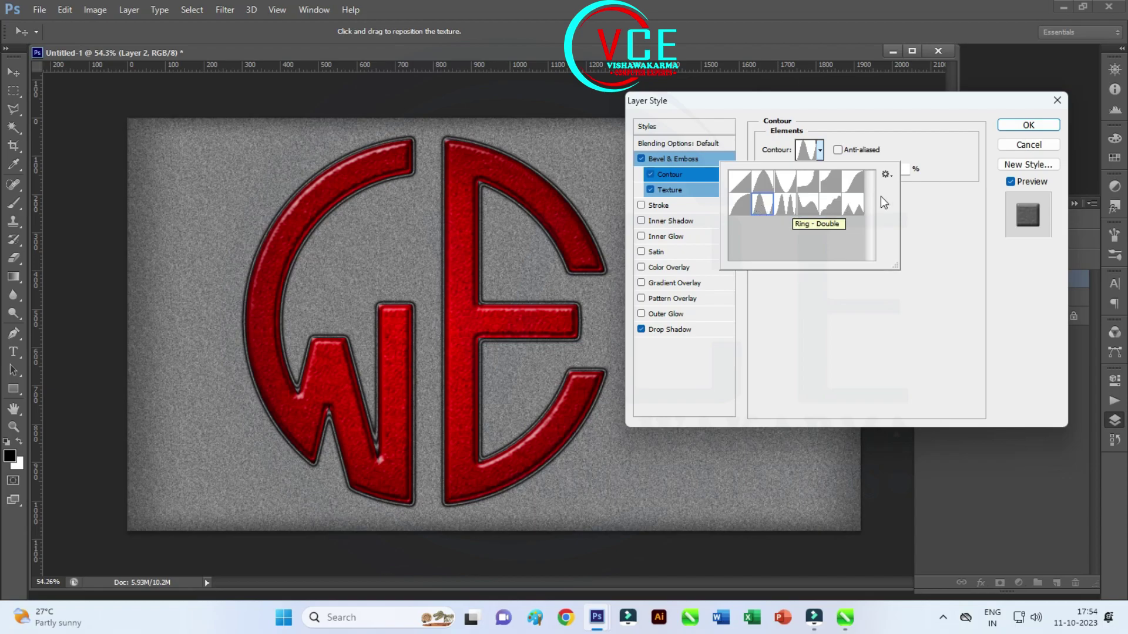
pyautogui.click(1027, 126)
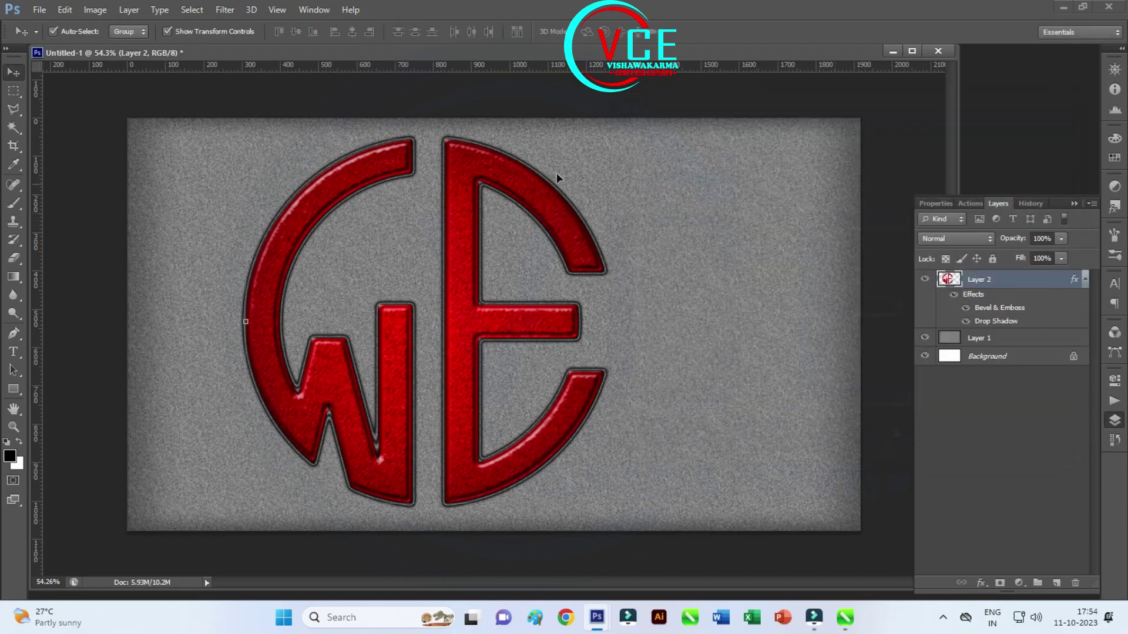
# Step: Give the WE letters' drop shadow Distance 21 px, Spread 18%, Size 27 px and a Linear contour
pyautogui.click(129, 10)
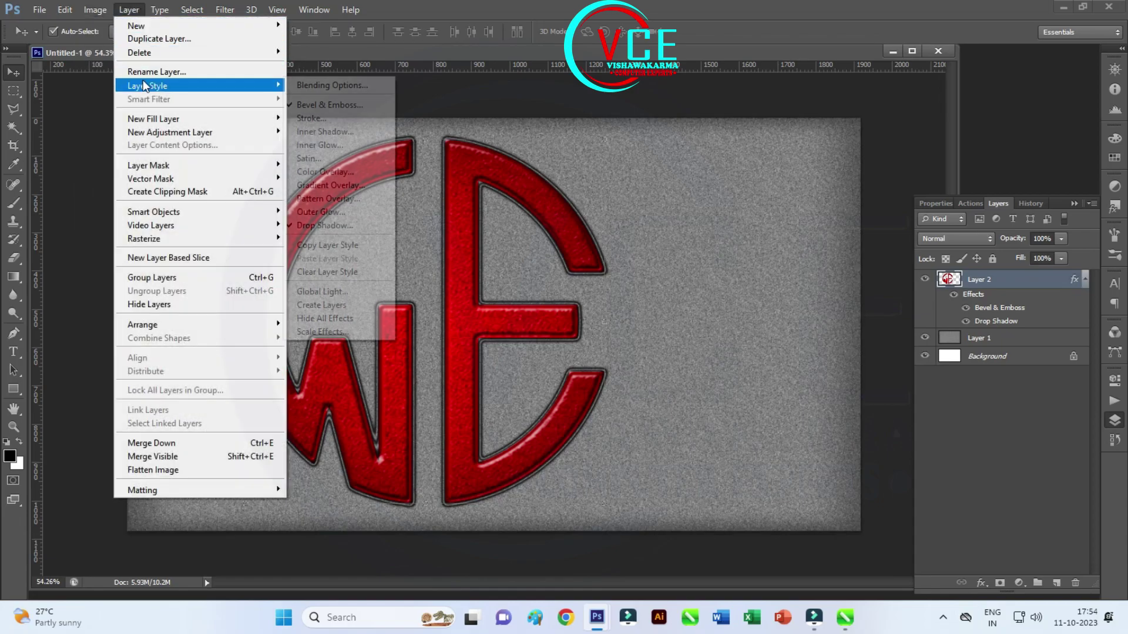
pyautogui.moveTo(147, 86)
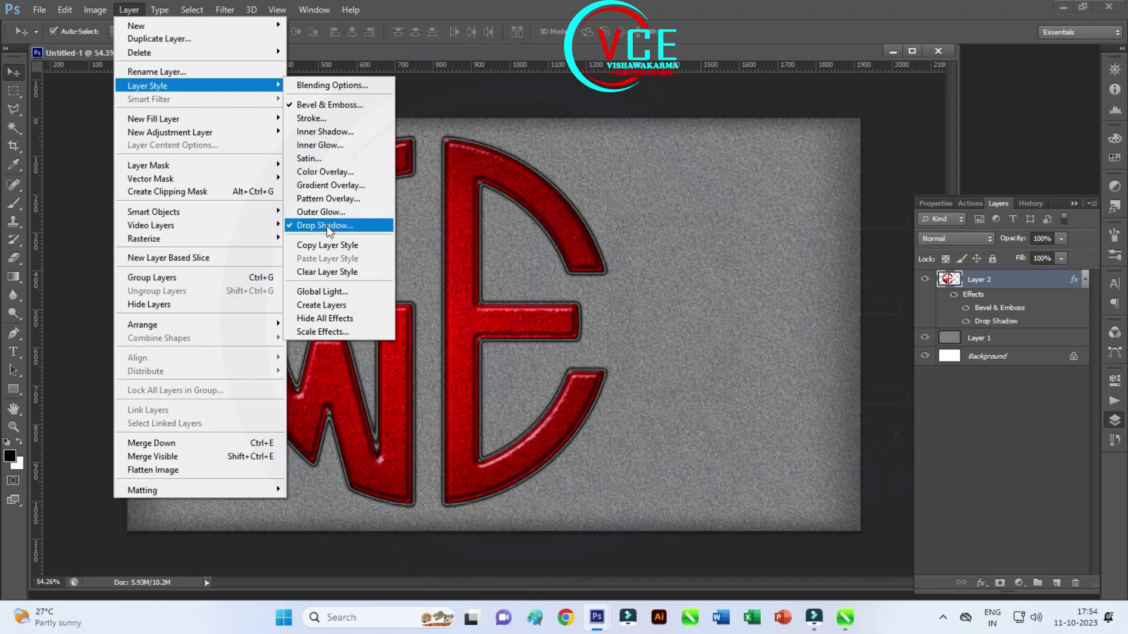
pyautogui.click(317, 226)
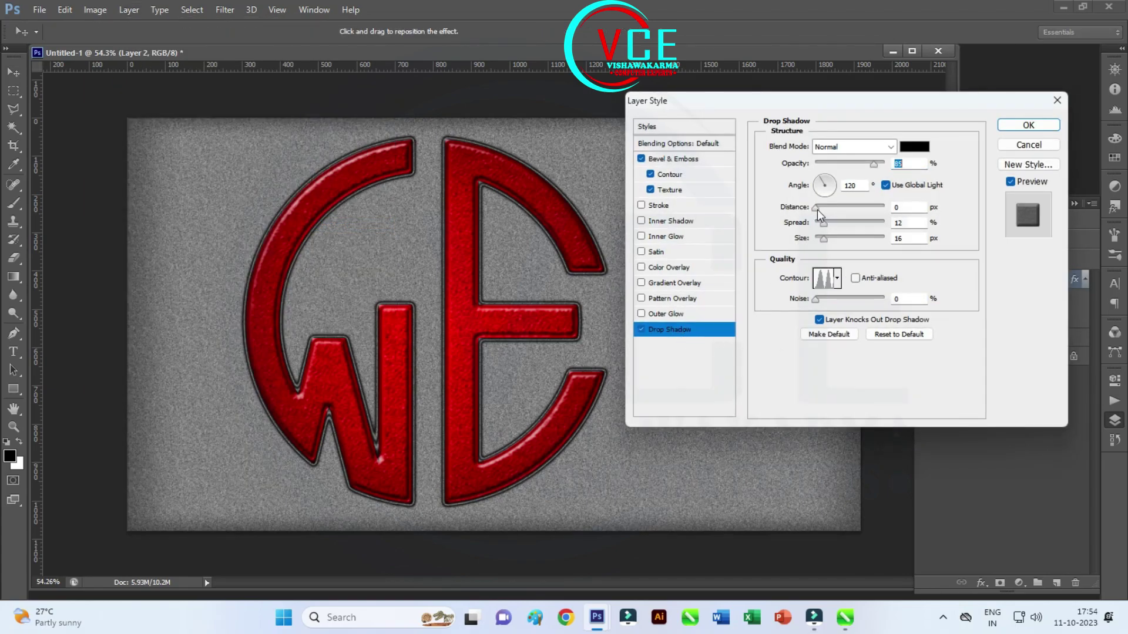
pyautogui.moveTo(816, 208); pyautogui.dragTo(822, 208)
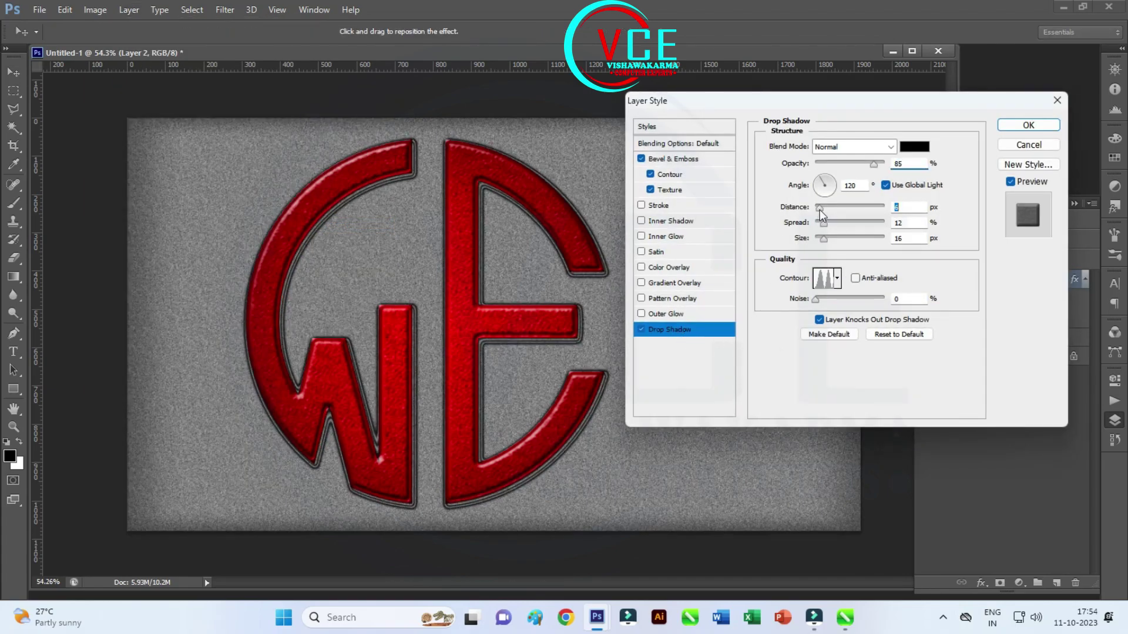
pyautogui.click(837, 280)
pyautogui.click(764, 309)
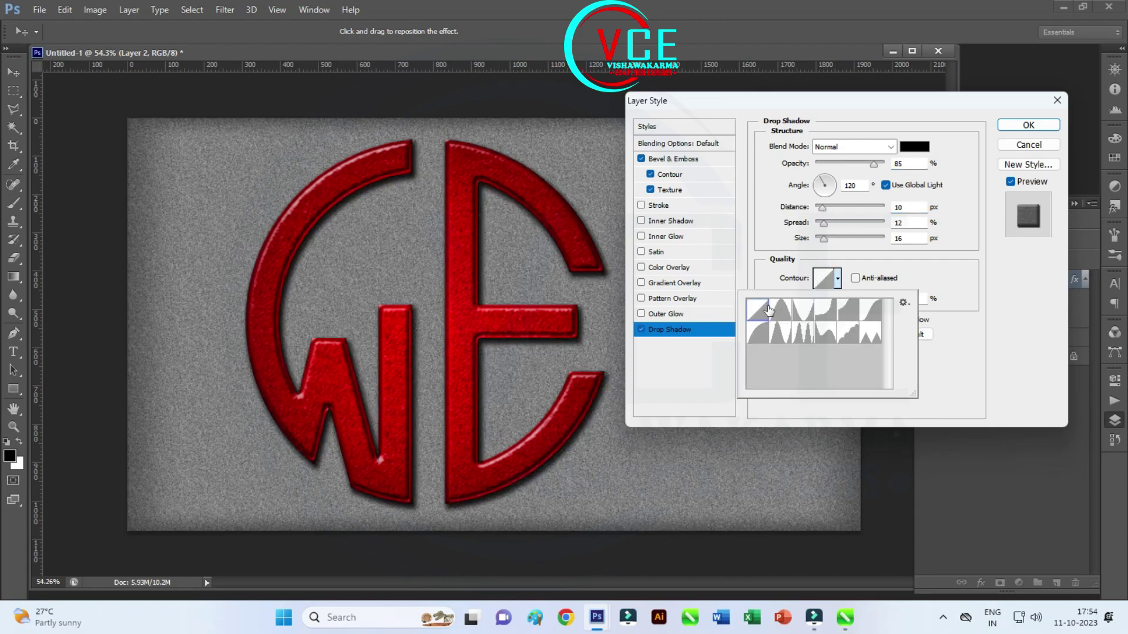
pyautogui.click(838, 242)
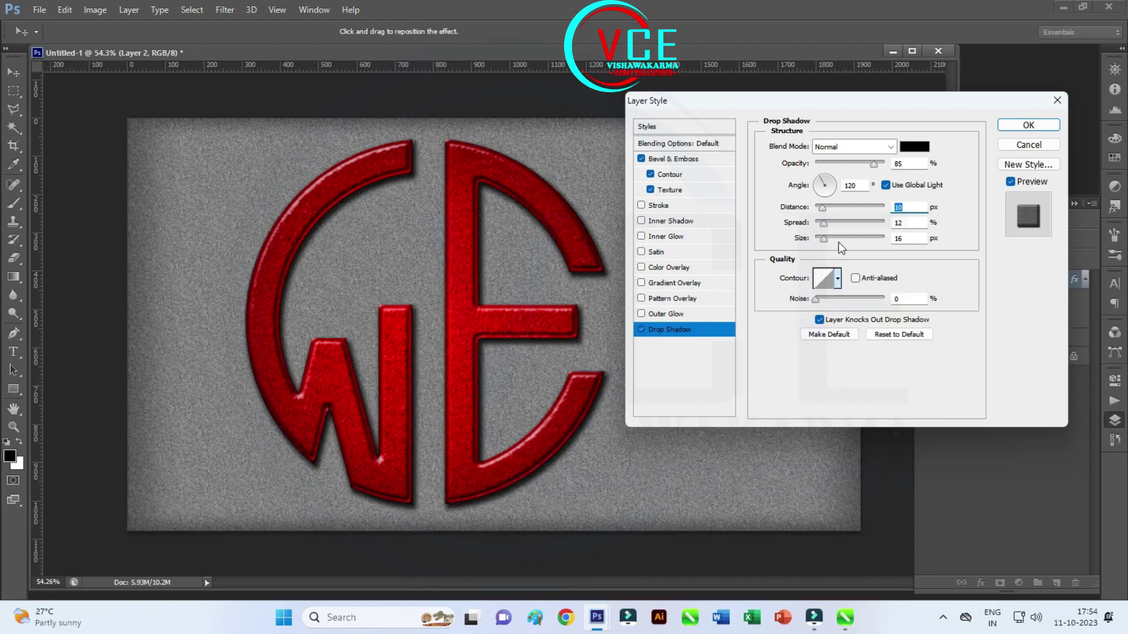
pyautogui.moveTo(836, 240); pyautogui.dragTo(828, 250)
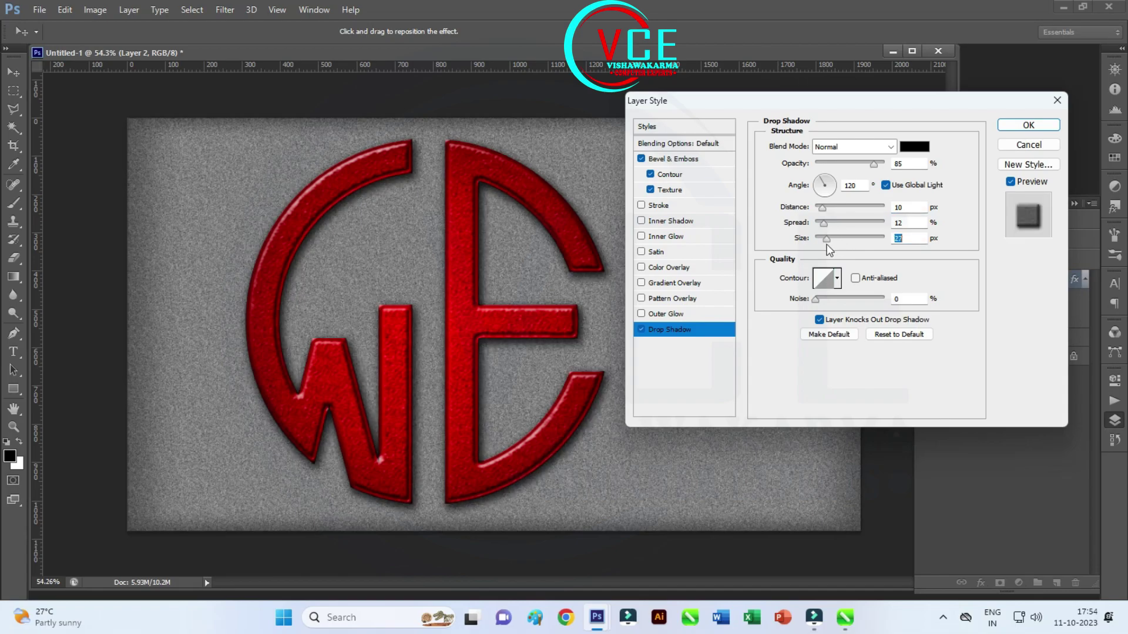
pyautogui.moveTo(821, 207); pyautogui.dragTo(830, 208)
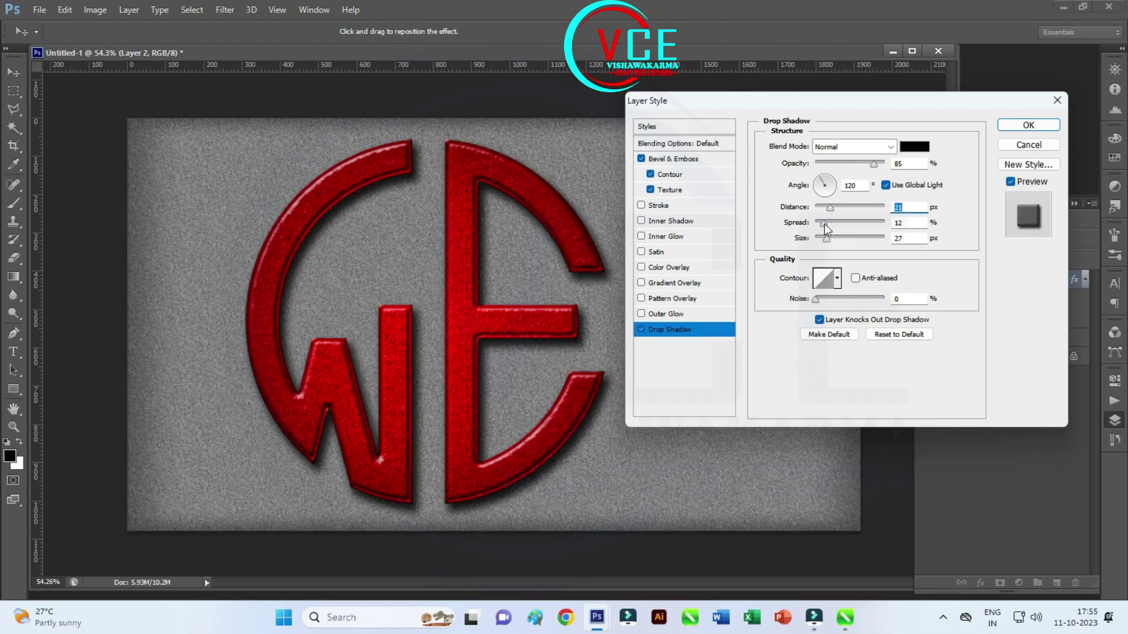
pyautogui.moveTo(824, 224); pyautogui.dragTo(818, 225)
pyautogui.click(1024, 126)
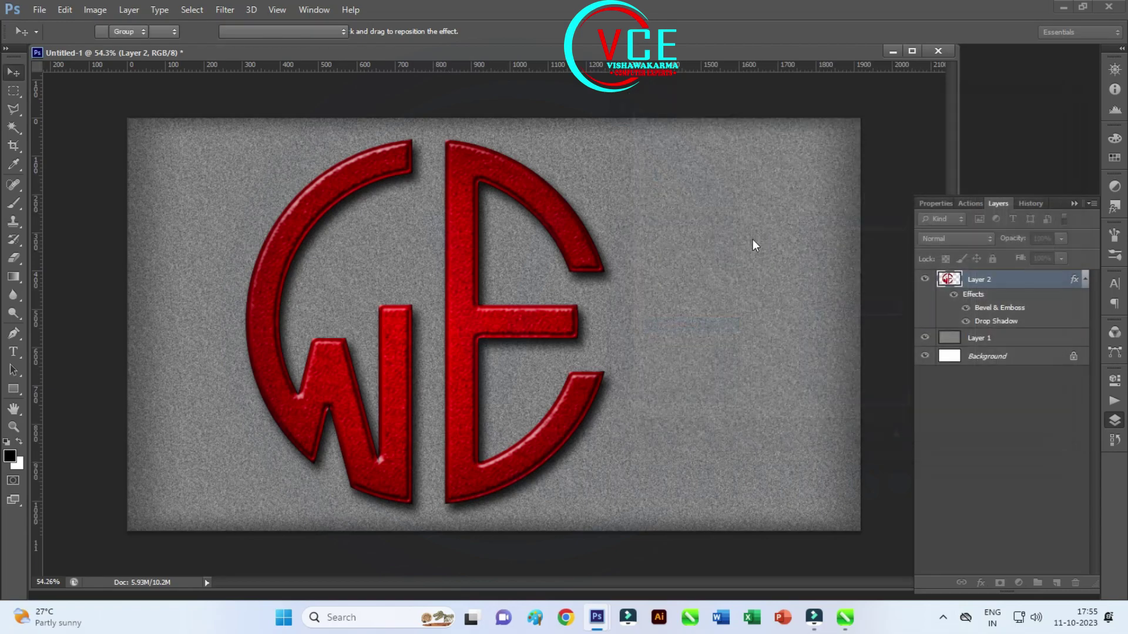
pyautogui.click(737, 240)
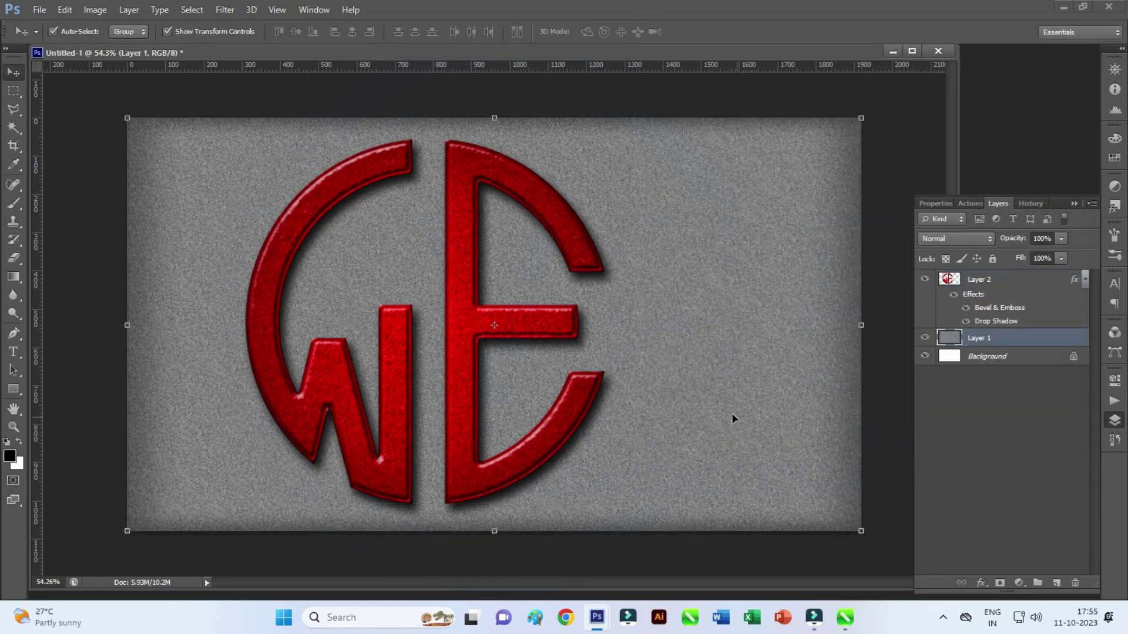